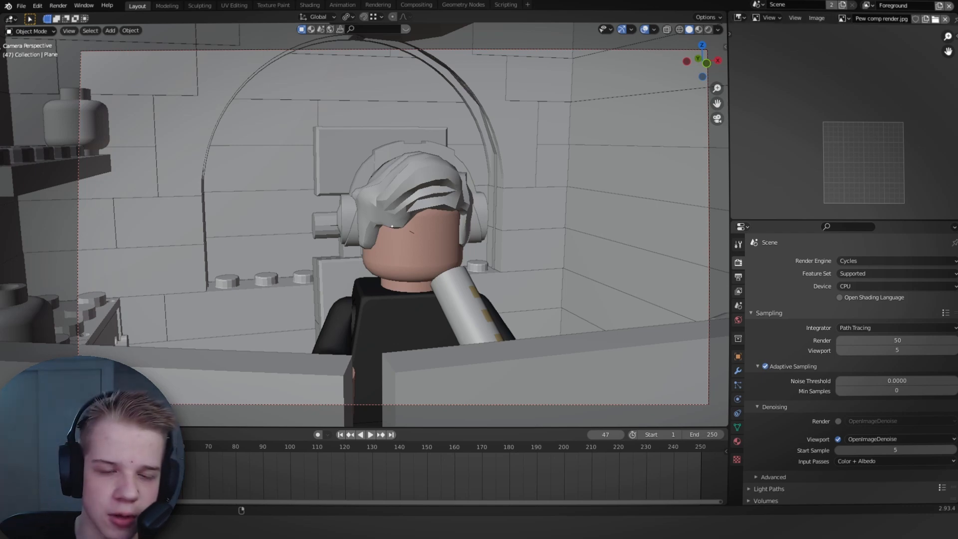
Select the scene camera on the far side of the monitors, facing the minifigure
scroll(505, 239, down, 3)
scroll(527, 268, up, 3)
middle_drag(505, 240, 323, 273)
scroll(525, 267, down, 3)
scroll(442, 276, up, 3)
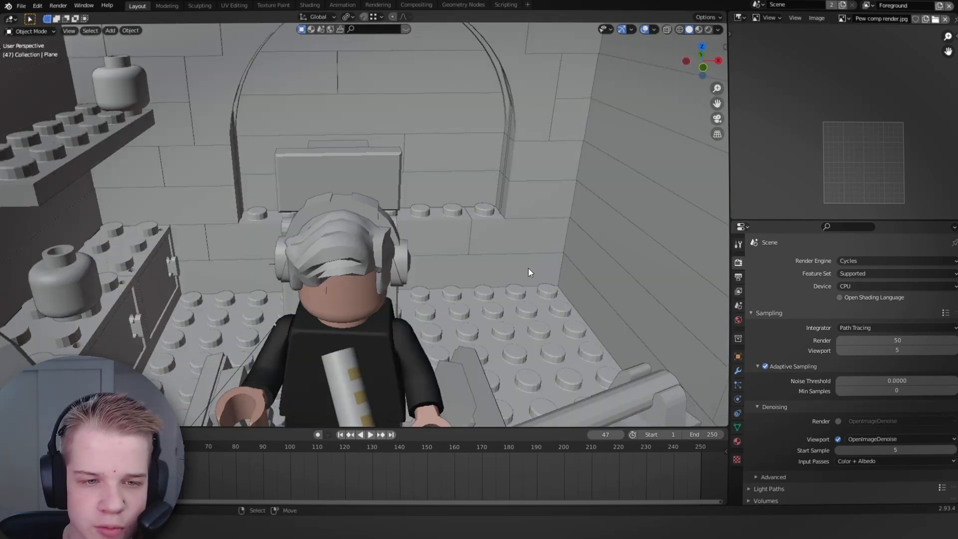
scroll(551, 297, down, 3)
scroll(559, 265, down, 3)
scroll(559, 265, up, 5)
middle_drag(559, 265, 424, 289)
scroll(322, 307, up, 3)
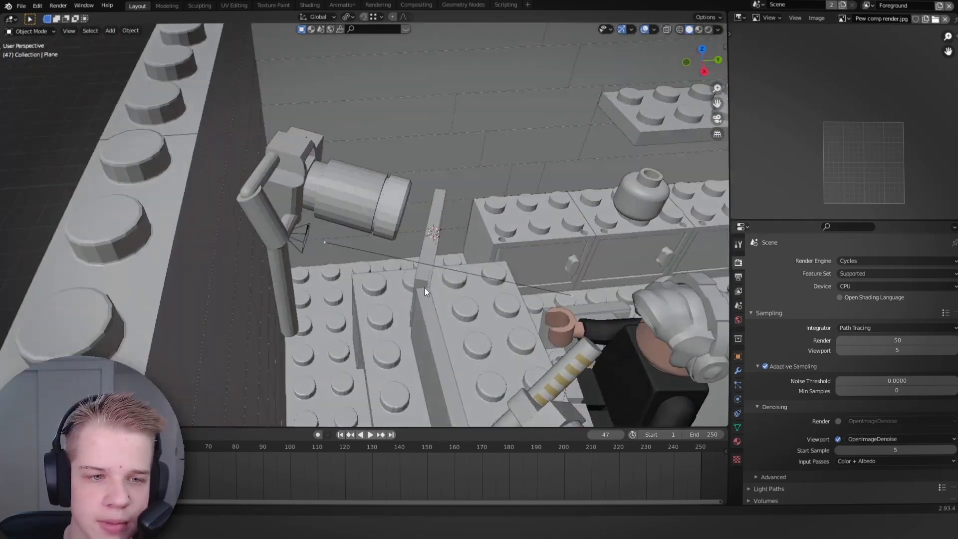
click(295, 220)
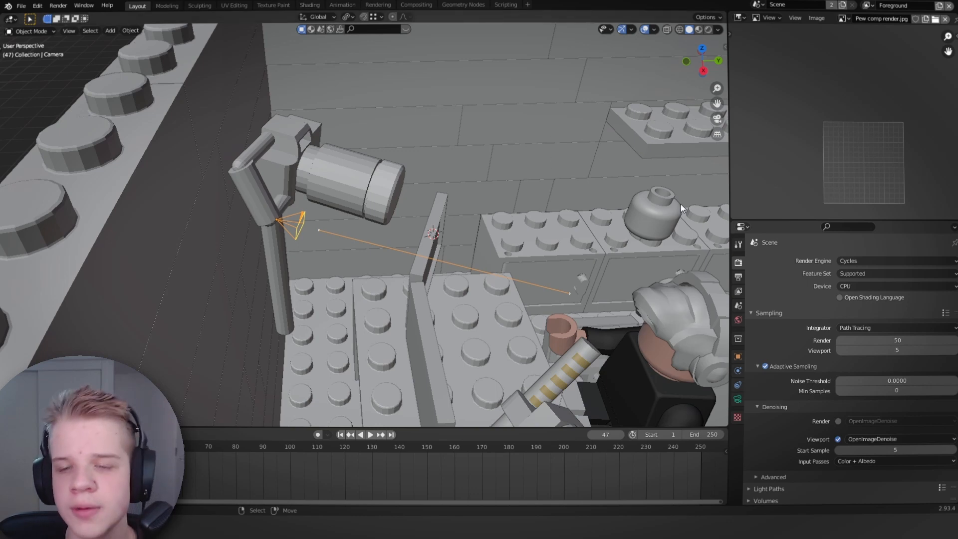
Enable the Cryptomatte Object, Mist and Denoising Data passes for the Foreground view layer
click(740, 291)
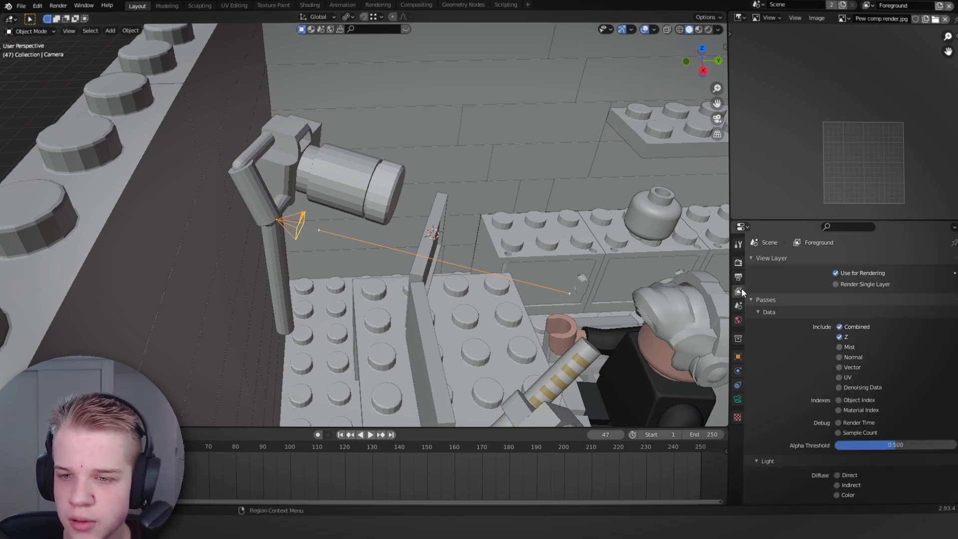
scroll(819, 301, down, 2)
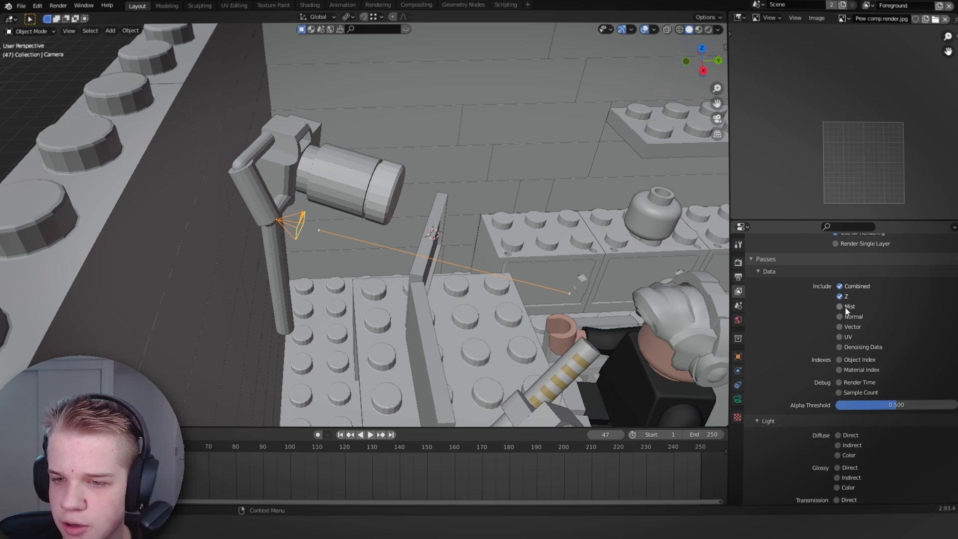
scroll(849, 348, down, 7)
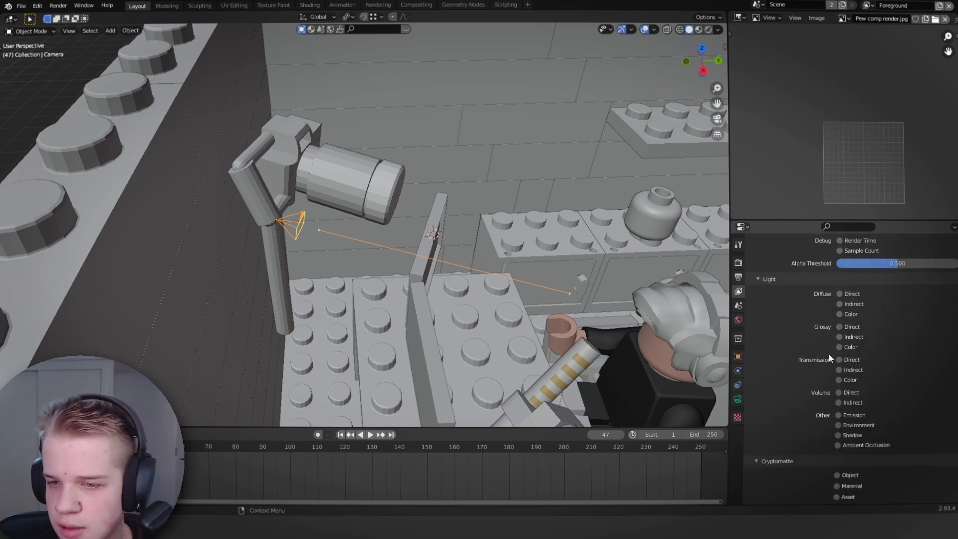
scroll(808, 394, down, 2)
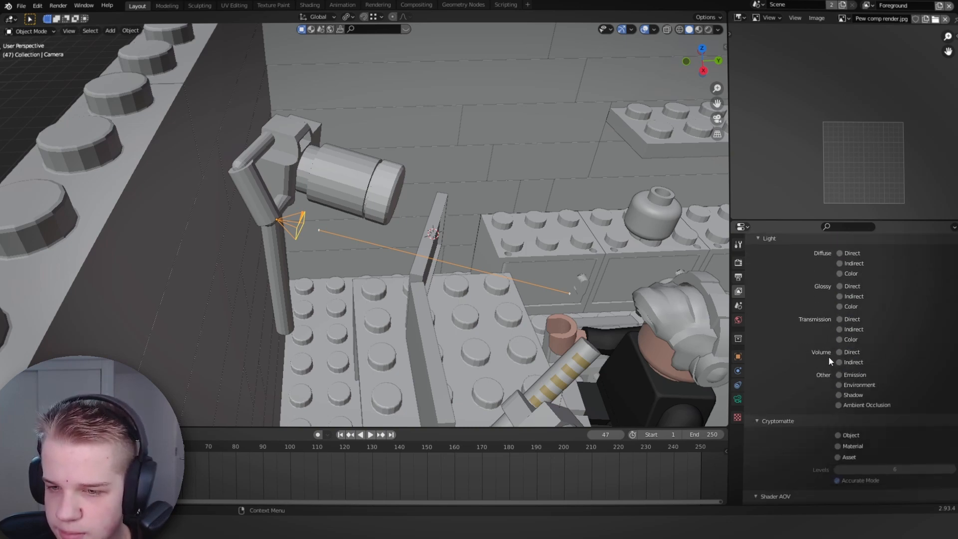
scroll(822, 383, down, 3)
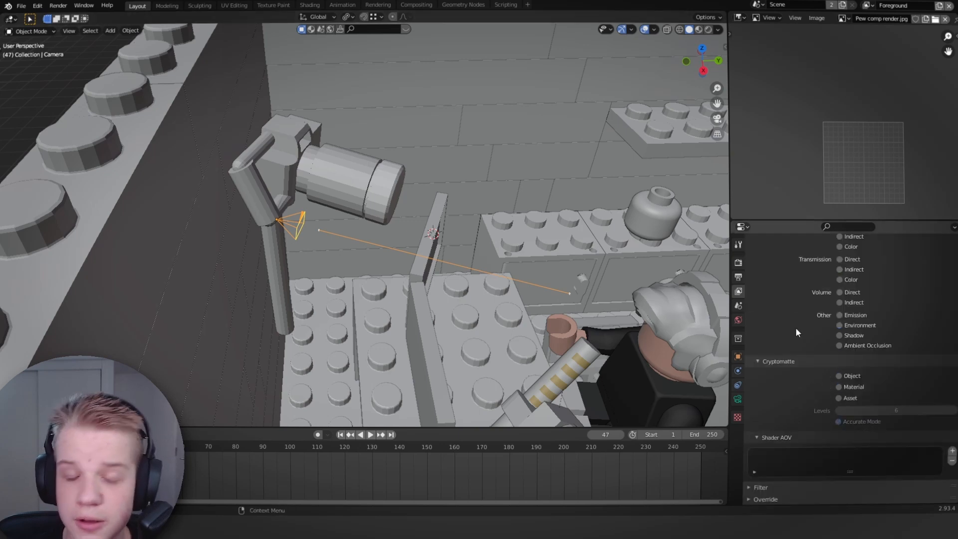
click(842, 376)
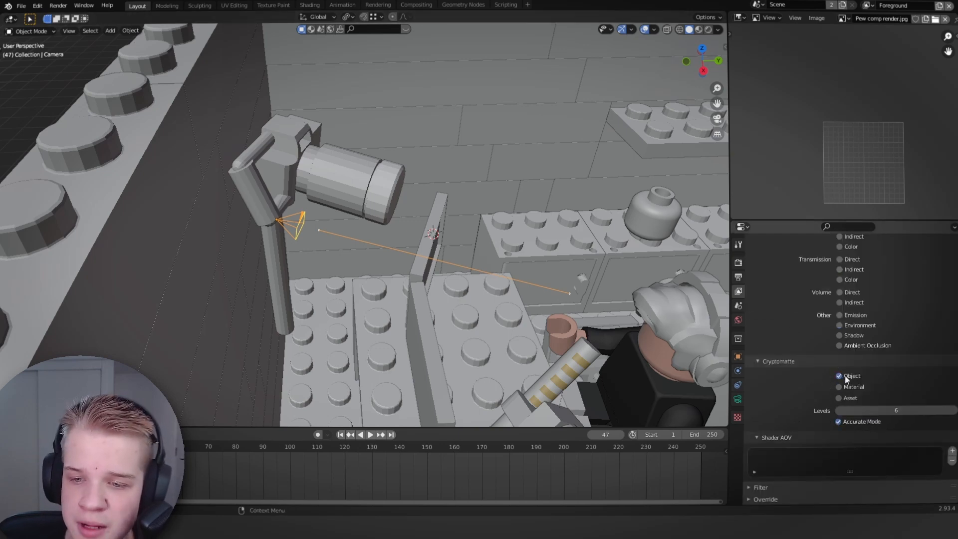
scroll(828, 373, up, 3)
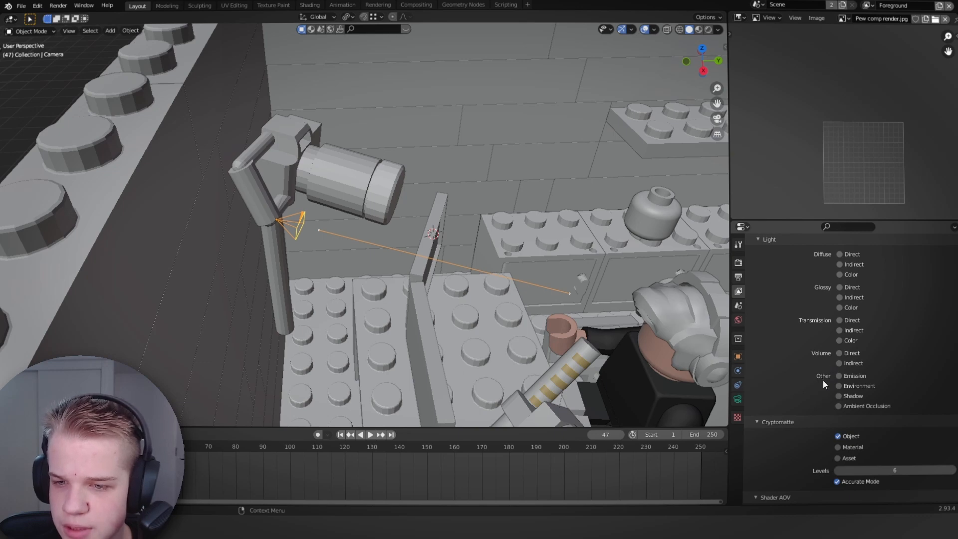
scroll(822, 379, up, 11)
Check the camera's viewport display settings for the Mist option and look at its range line in the scene
scroll(511, 241, down, 6)
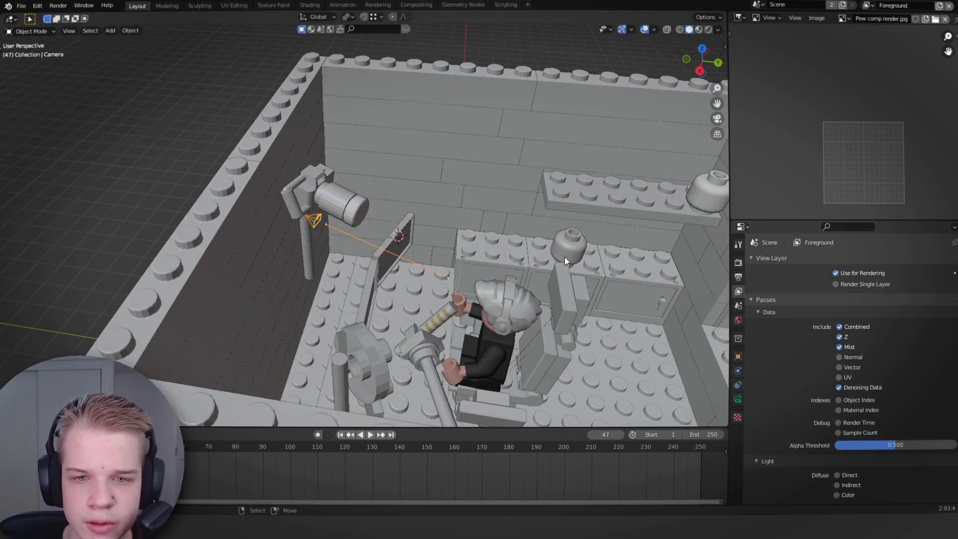
scroll(283, 201, up, 5)
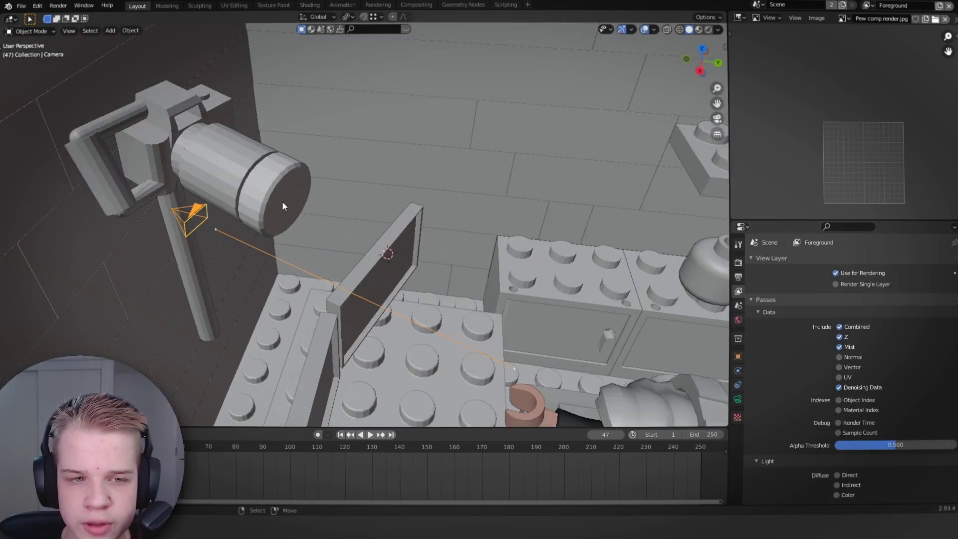
click(739, 398)
scroll(802, 364, down, 5)
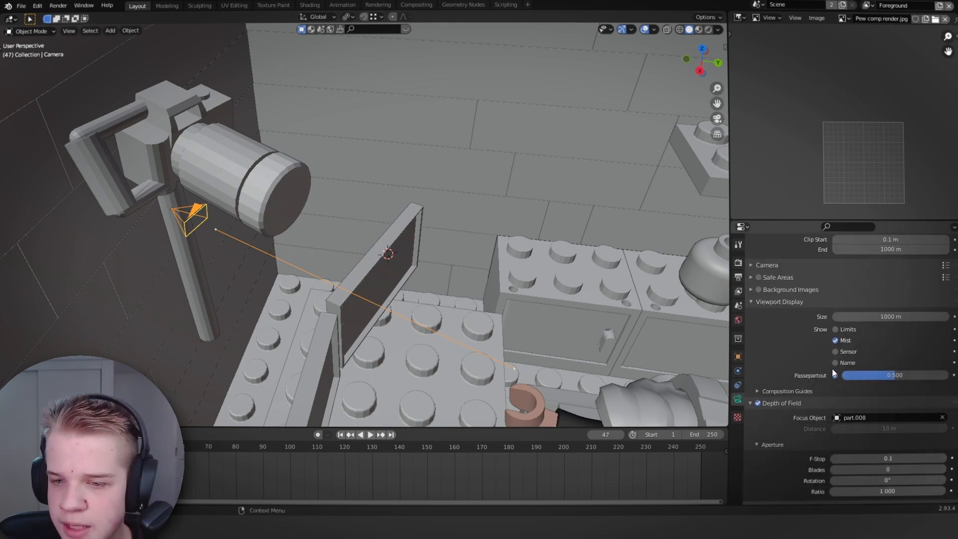
click(835, 340)
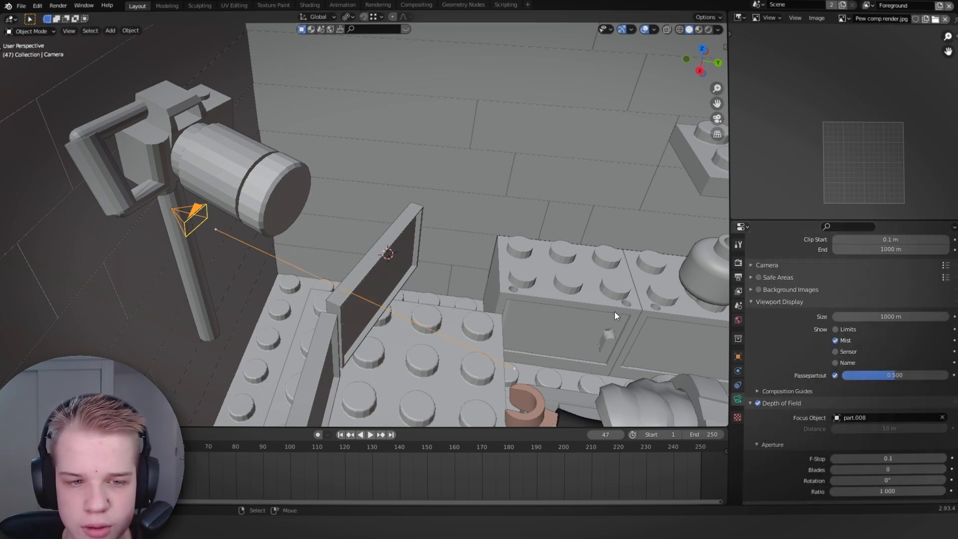
middle_drag(615, 311, 295, 298)
Set the world's Mist Pass depth to 139 m, judging the camera's mist line against the room
click(738, 263)
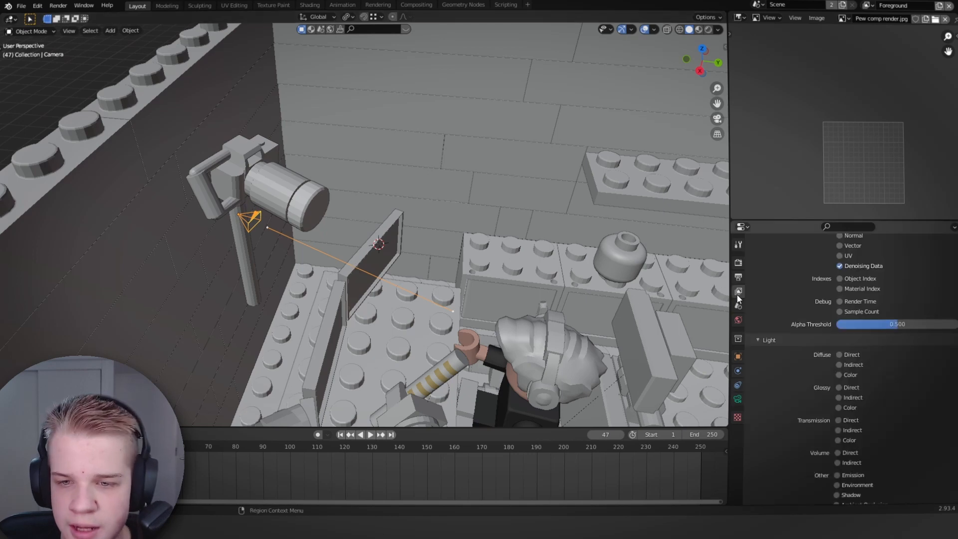
click(738, 277)
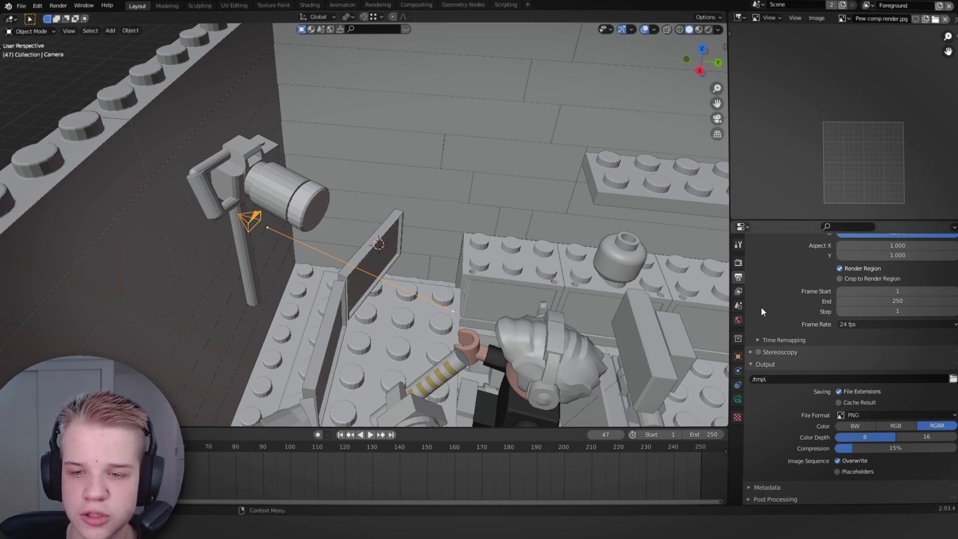
click(738, 320)
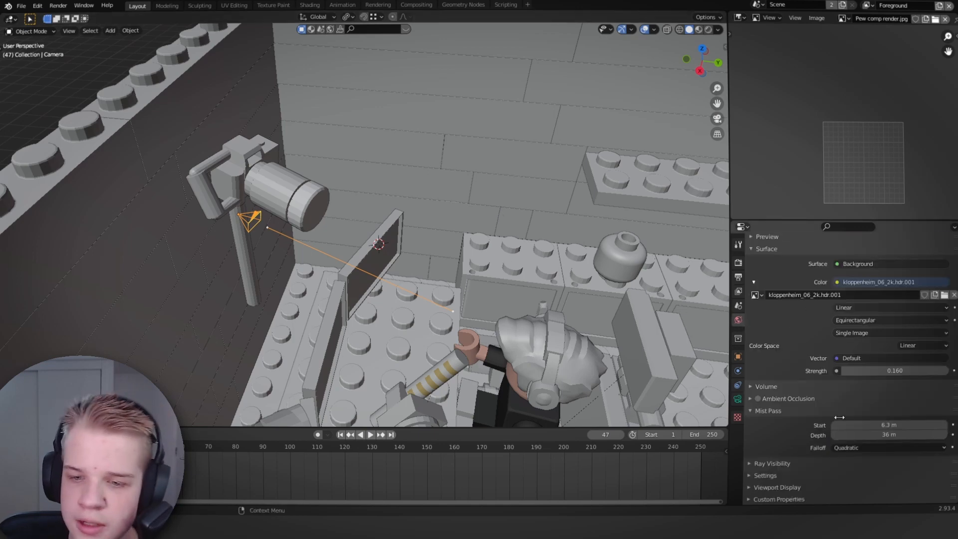
click(762, 411)
click(769, 451)
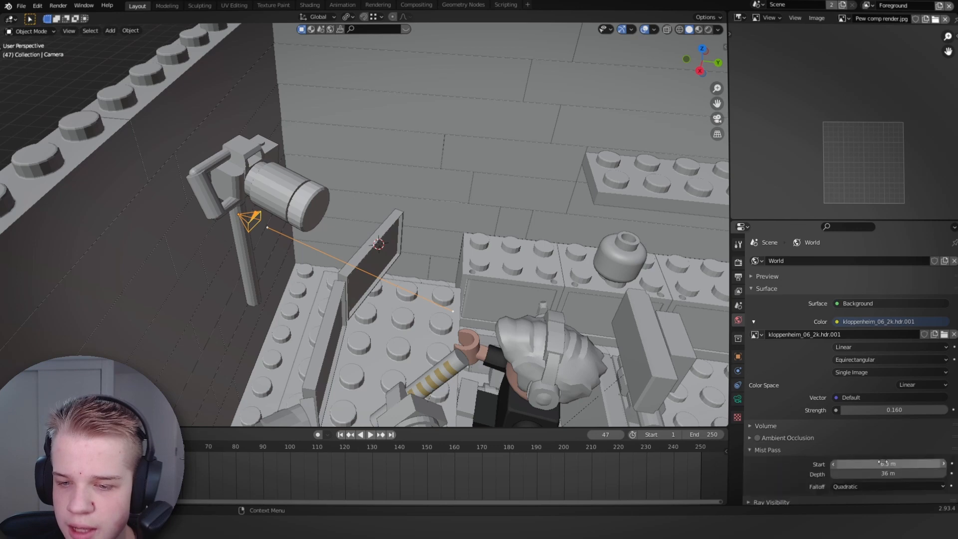
scroll(848, 449, down, 2)
click(862, 435)
text(36)
key(Return)
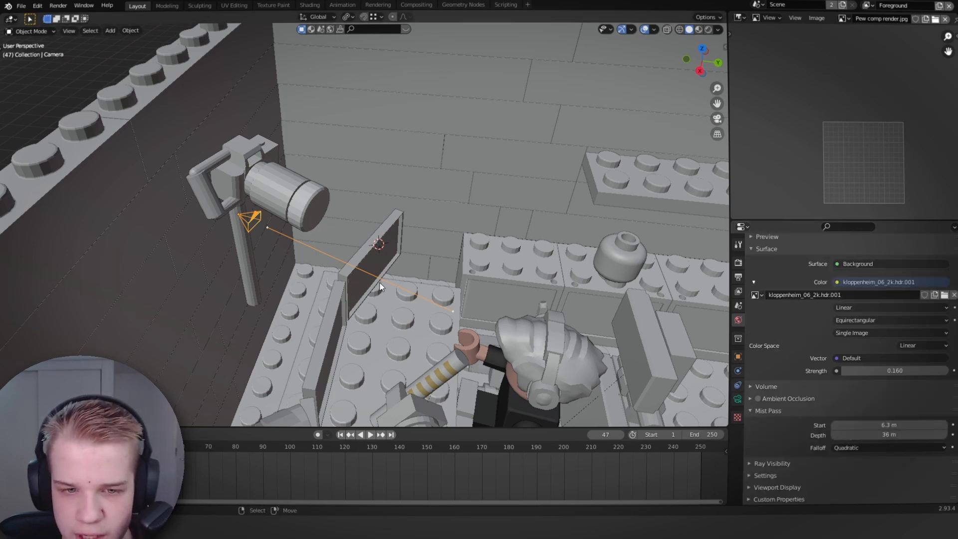
scroll(349, 245, down, 8)
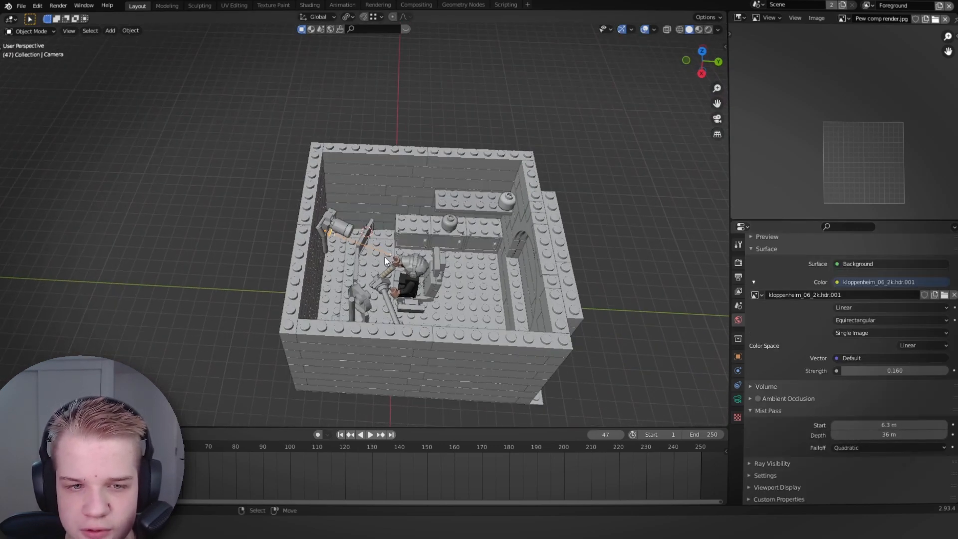
middle_drag(385, 260, 649, 349)
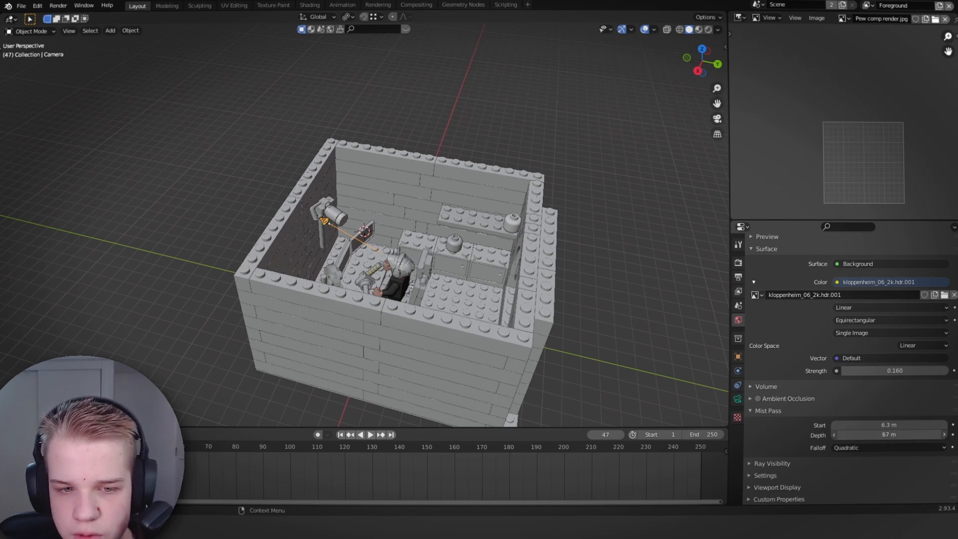
drag(889, 435, 901, 435)
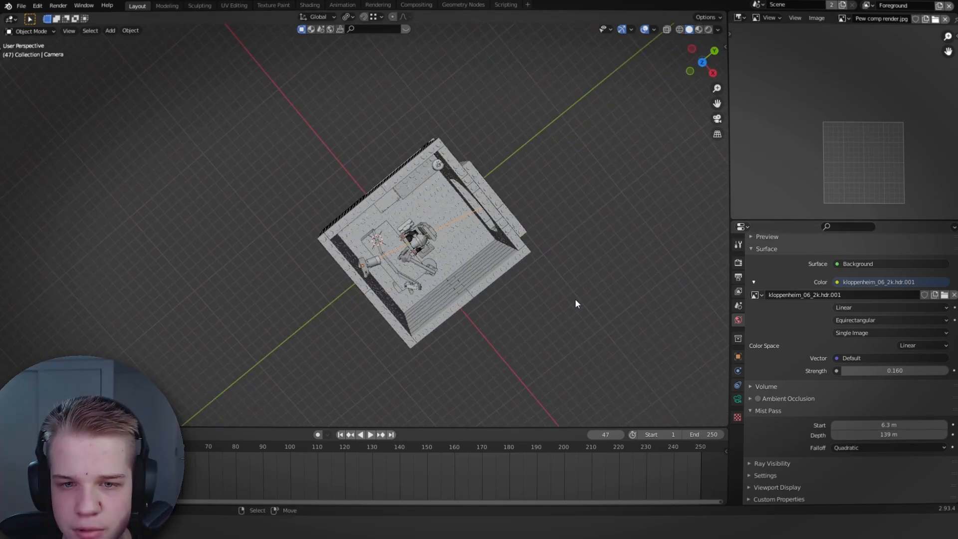
shift+middle_drag(574, 280, 420, 247)
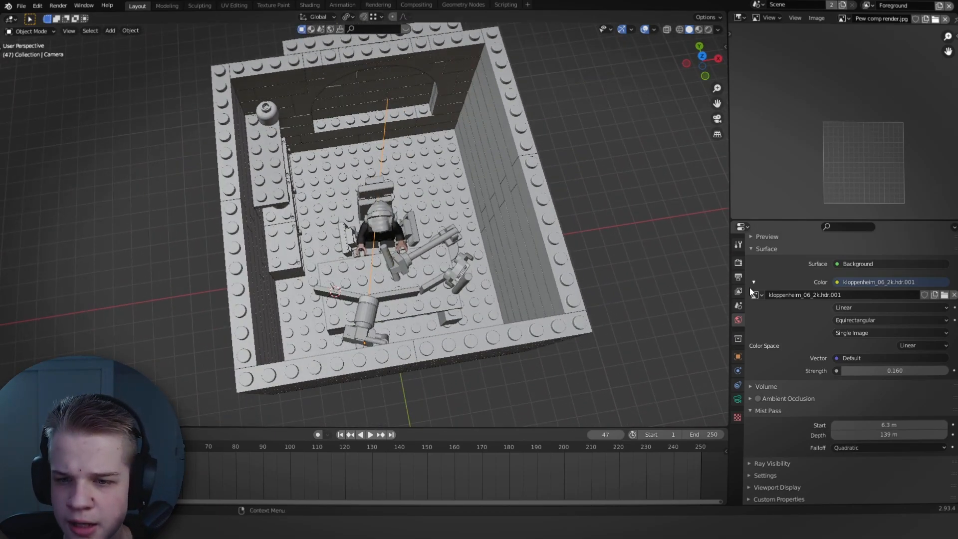
Turn off viewport denoising in the Cycles render settings
click(740, 261)
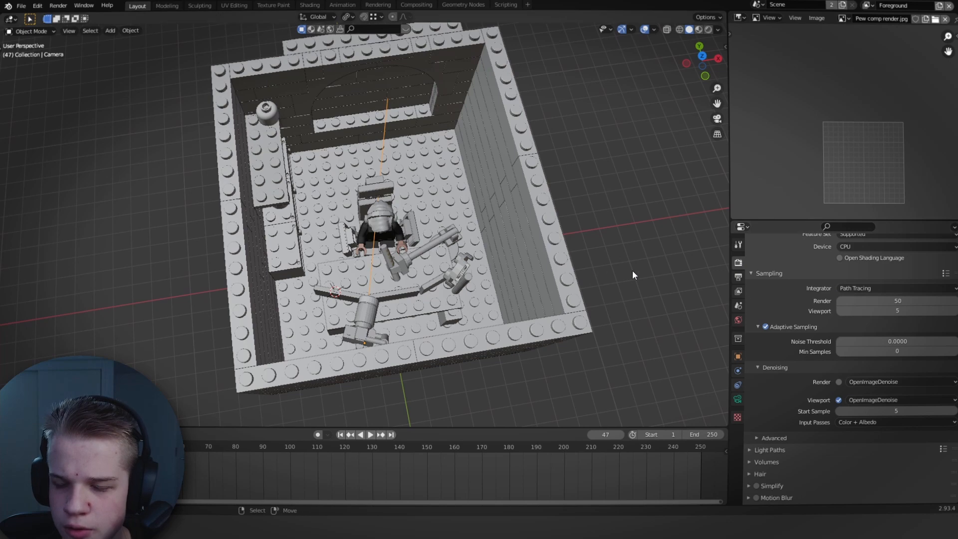
scroll(859, 300, up, 2)
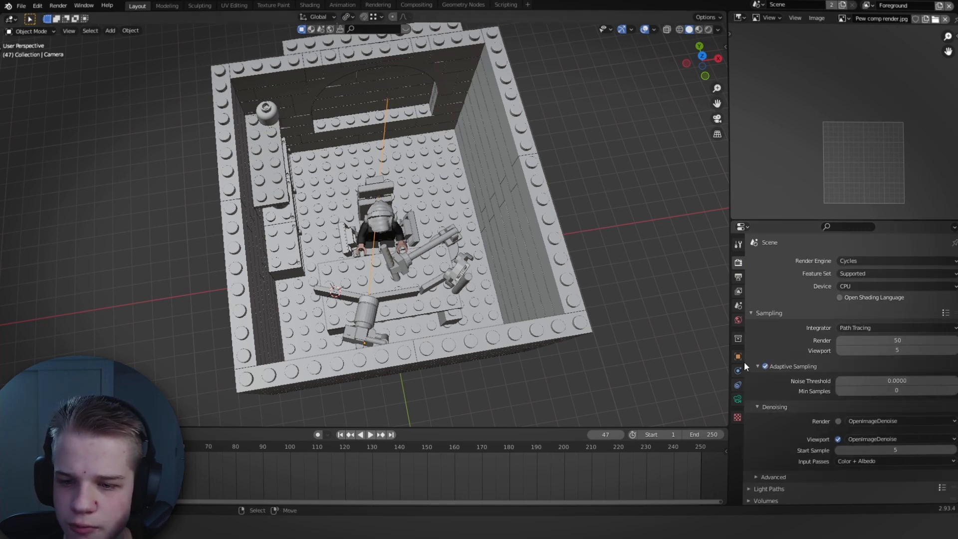
click(838, 439)
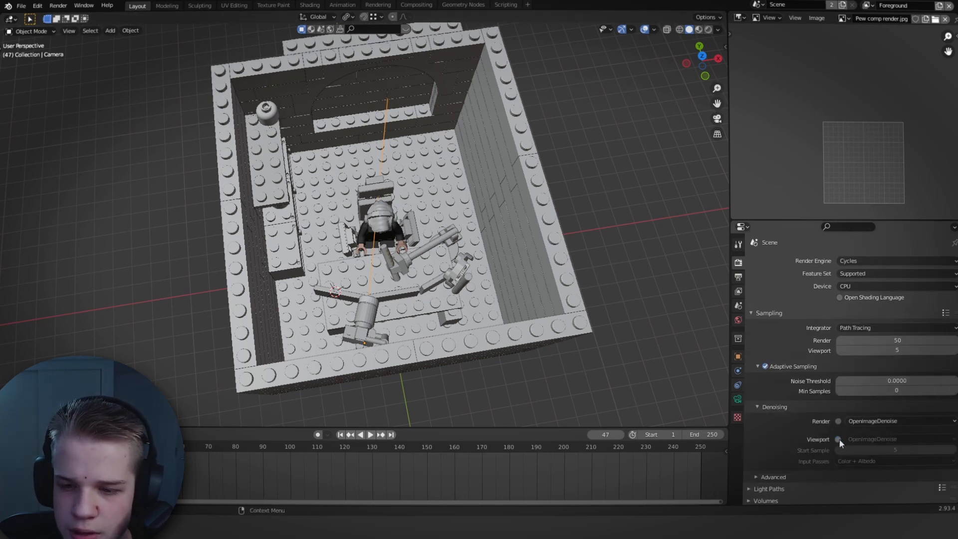
Render the current frame as an image, inspect the result up close and close the render window
click(58, 5)
click(75, 17)
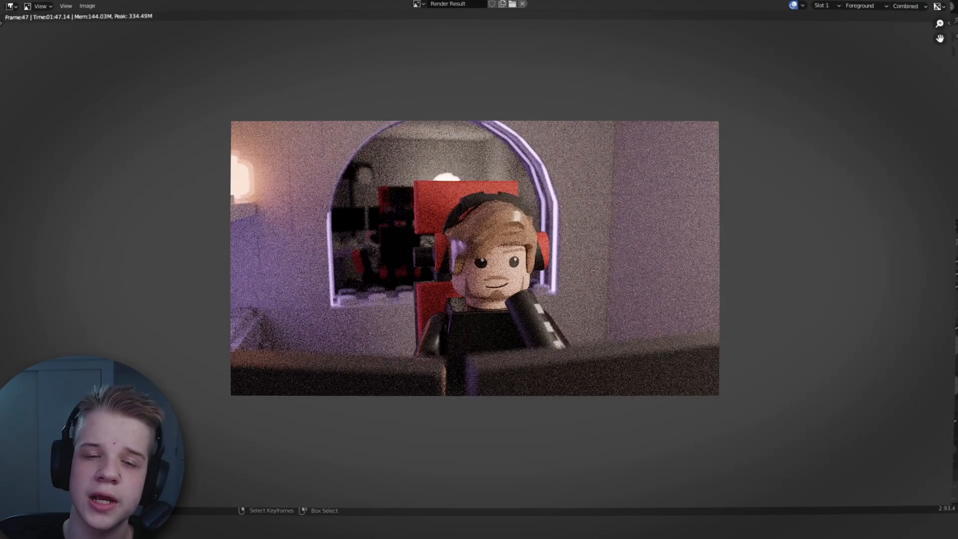
scroll(580, 317, up, 2)
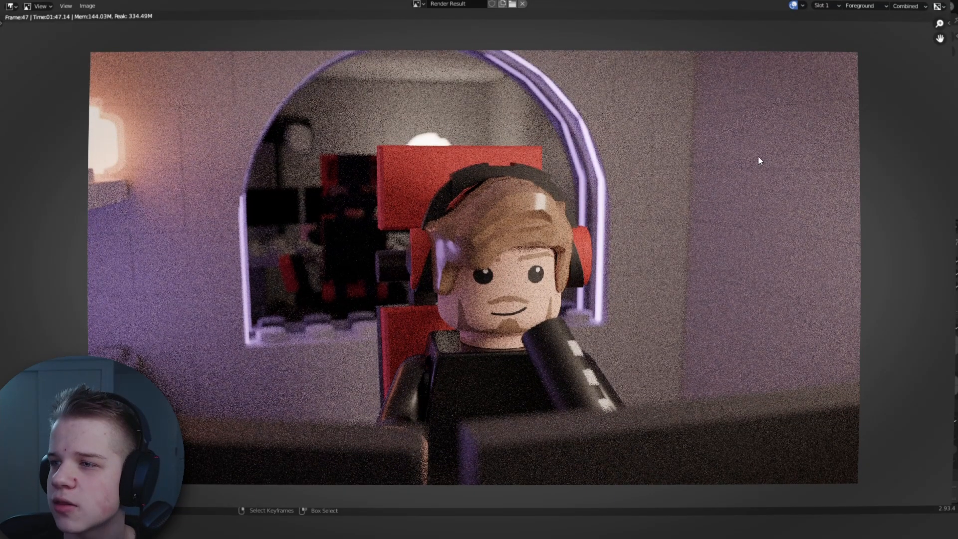
click(939, 1)
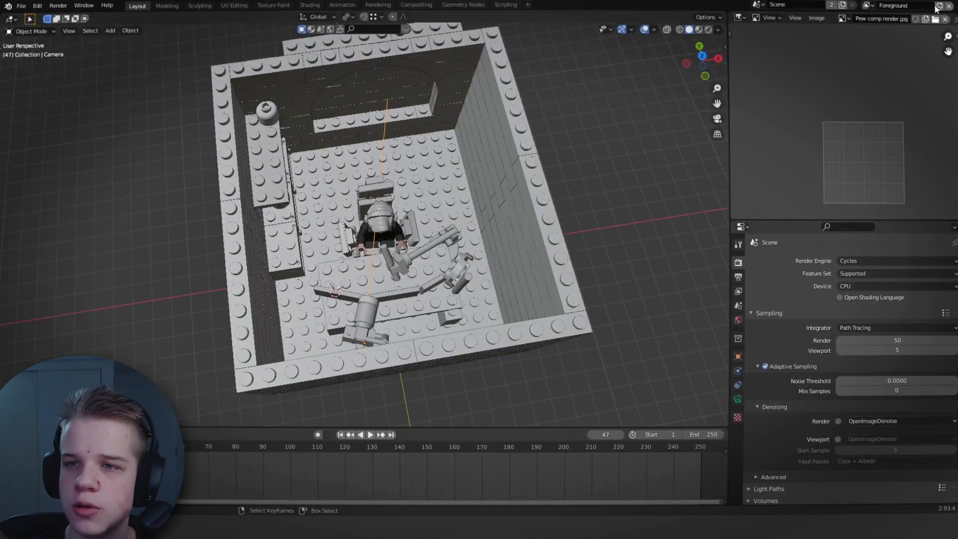
Switch to the compositing node editor and add an image node that uses the Render Result
click(432, 5)
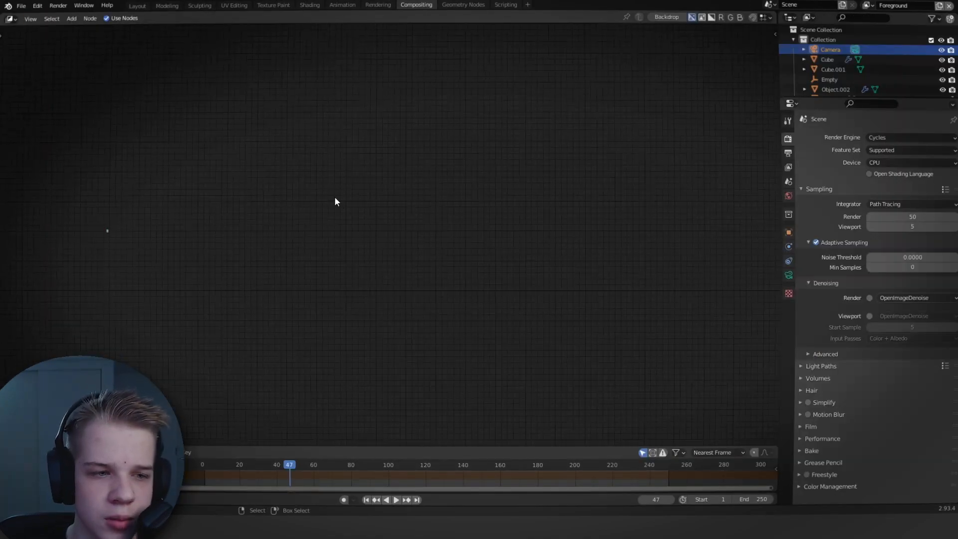
click(122, 18)
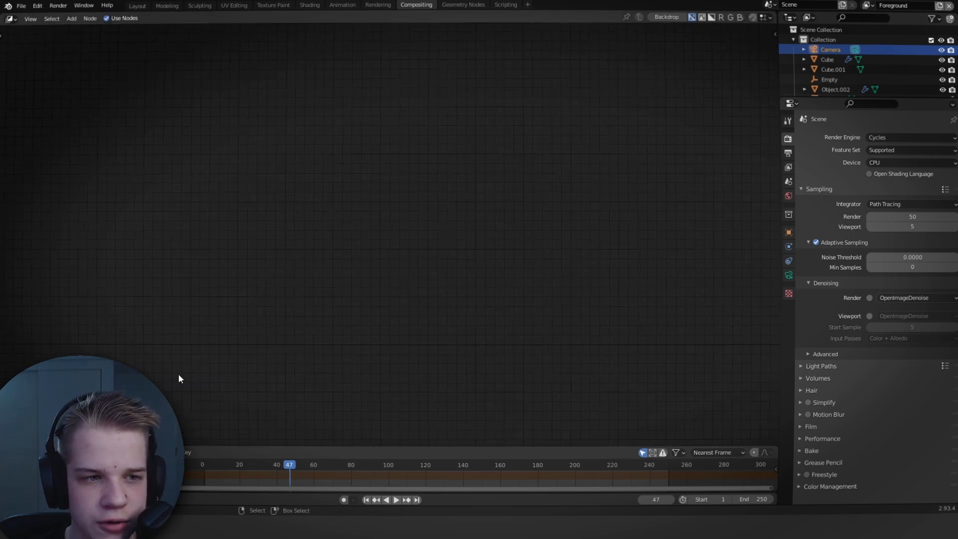
key(shift+a)
click(268, 313)
text(render result)
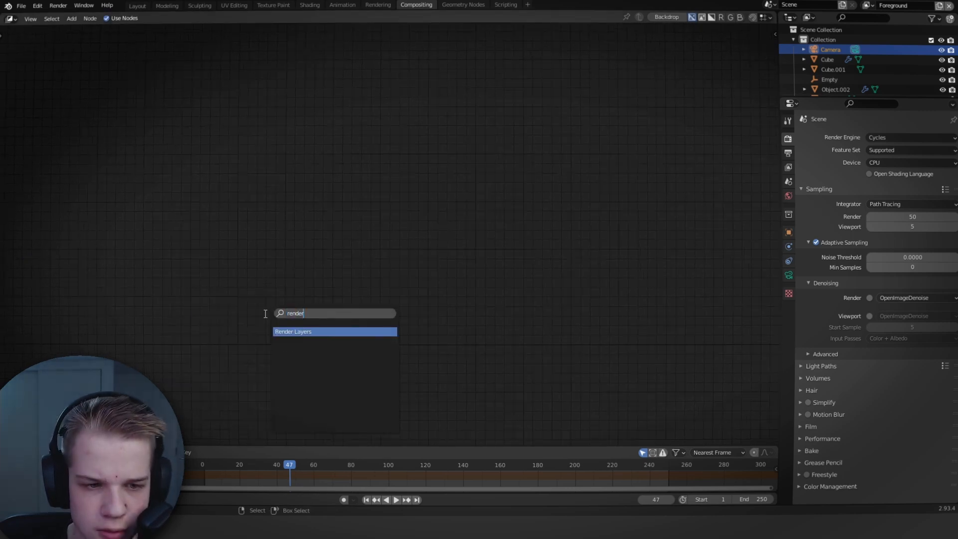
key(Return)
key(Escape)
Add a Composite output node beside the Render Result node and connect the Render Result's Image output to its Image input
key(shift+a)
mouse_move(333, 285)
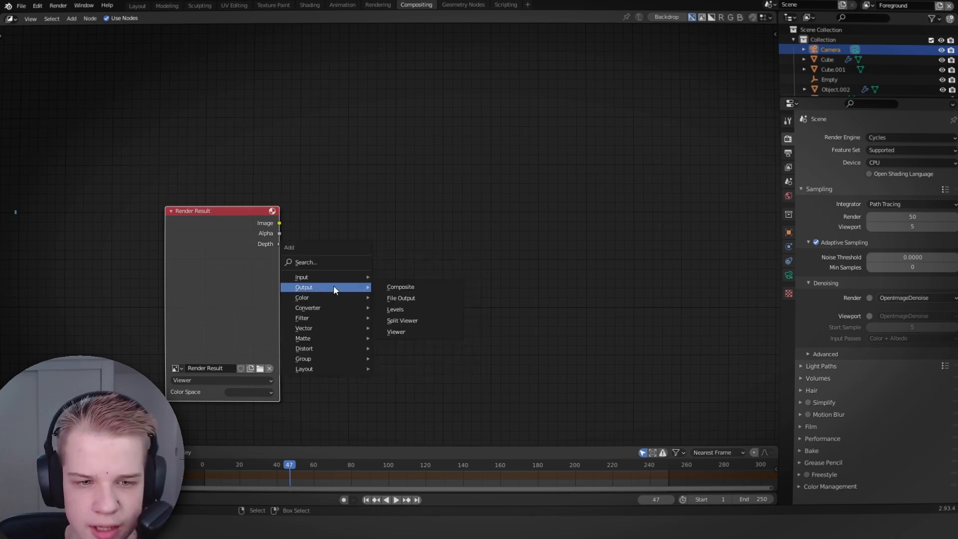
click(402, 285)
drag(402, 289, 447, 194)
drag(280, 223, 447, 219)
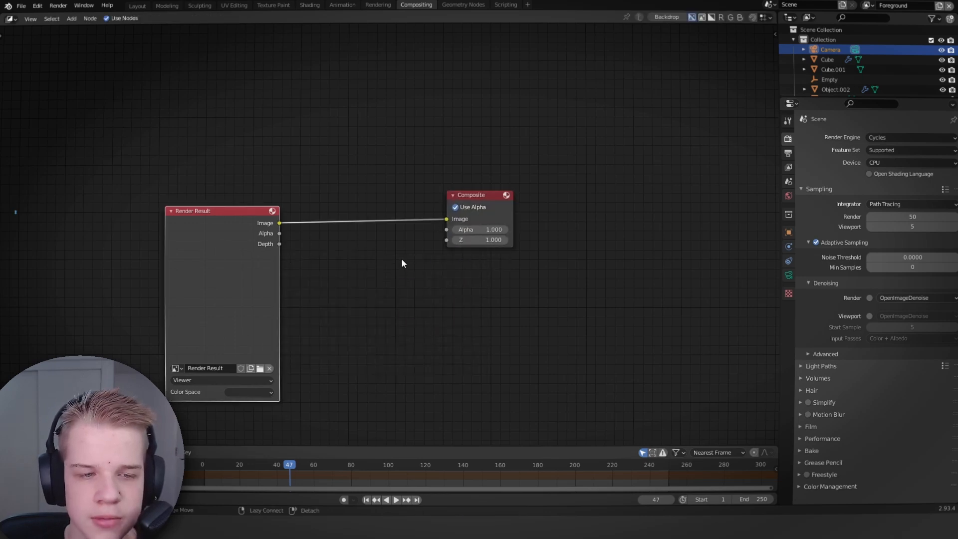
middle_drag(225, 259, 239, 248)
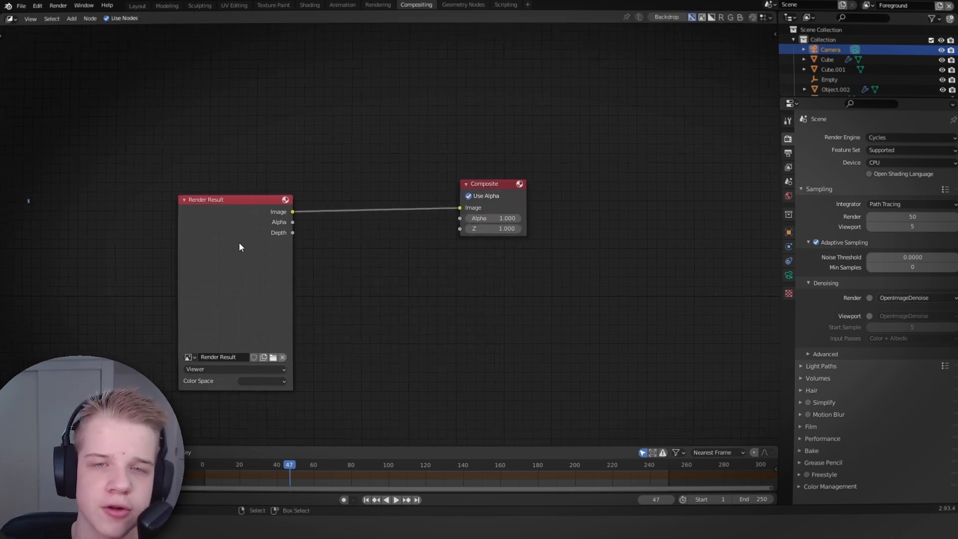
Preview the Render Result node's image through a Viewer node placed below the Composite node
click(232, 254)
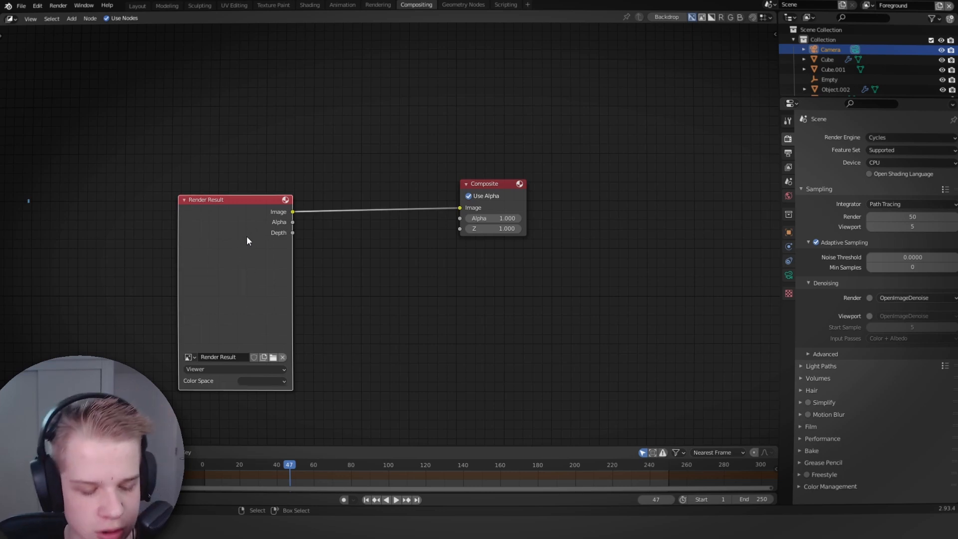
ctrl+shift+click(246, 235)
drag(364, 217, 502, 256)
drag(232, 245, 188, 221)
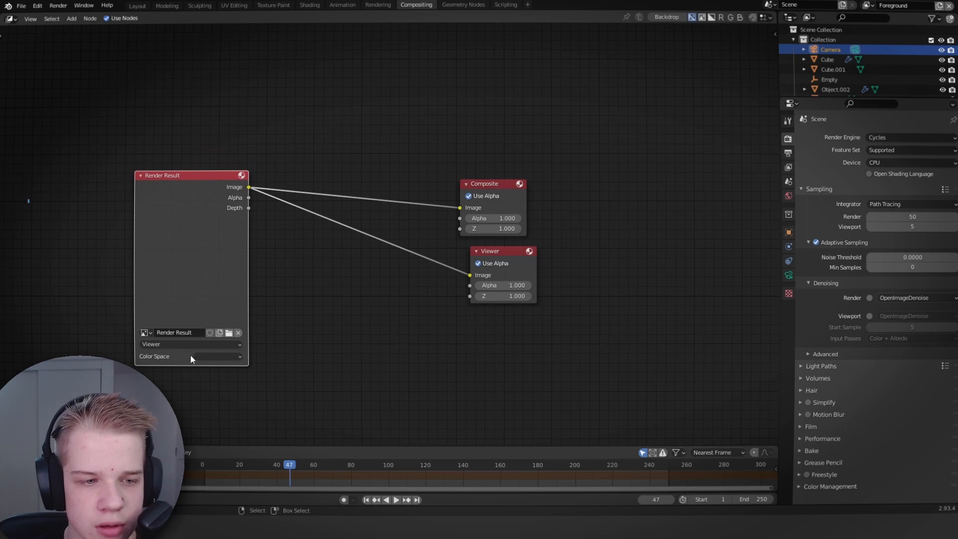
Remove the Render Result image node and add a Render Layers node in its place
click(172, 345)
click(161, 353)
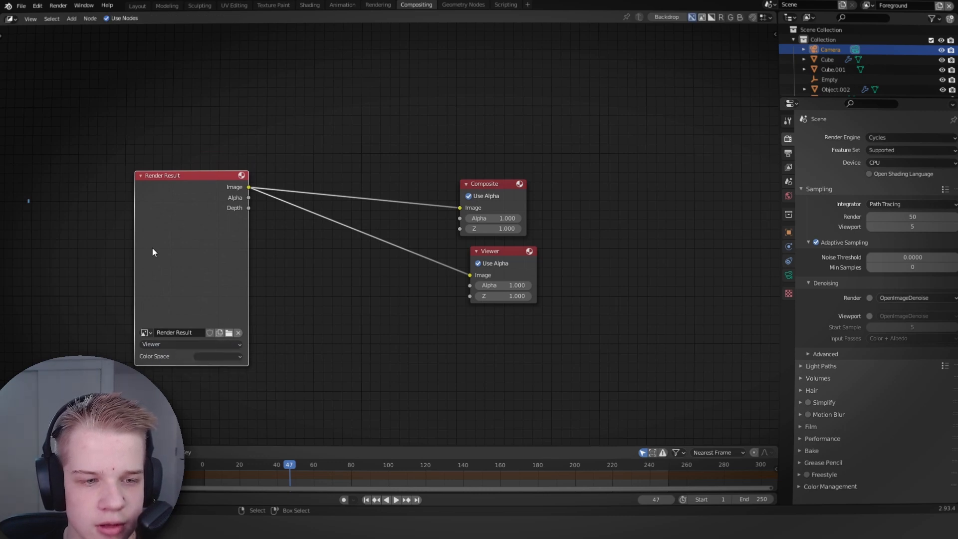
drag(152, 250, 137, 272)
click(210, 380)
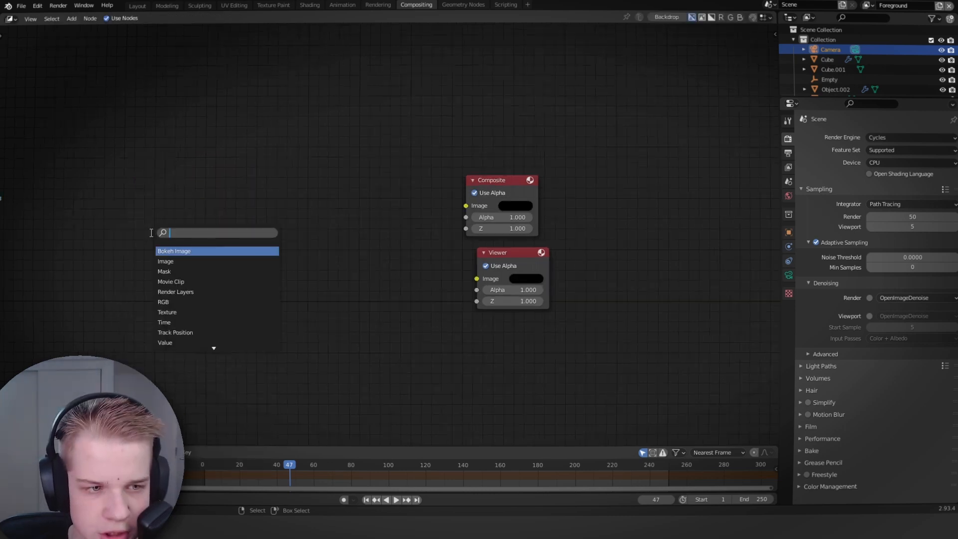
text(rend)
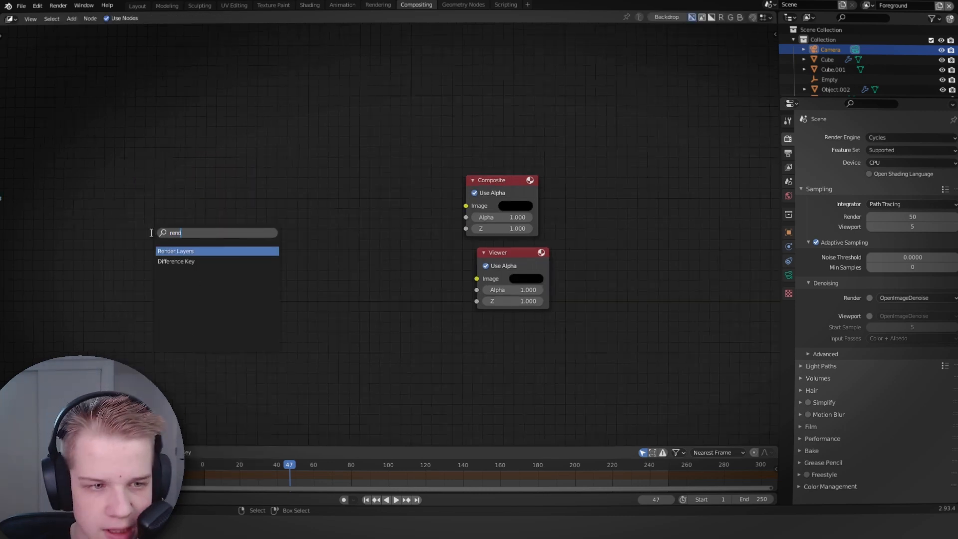
key(Return)
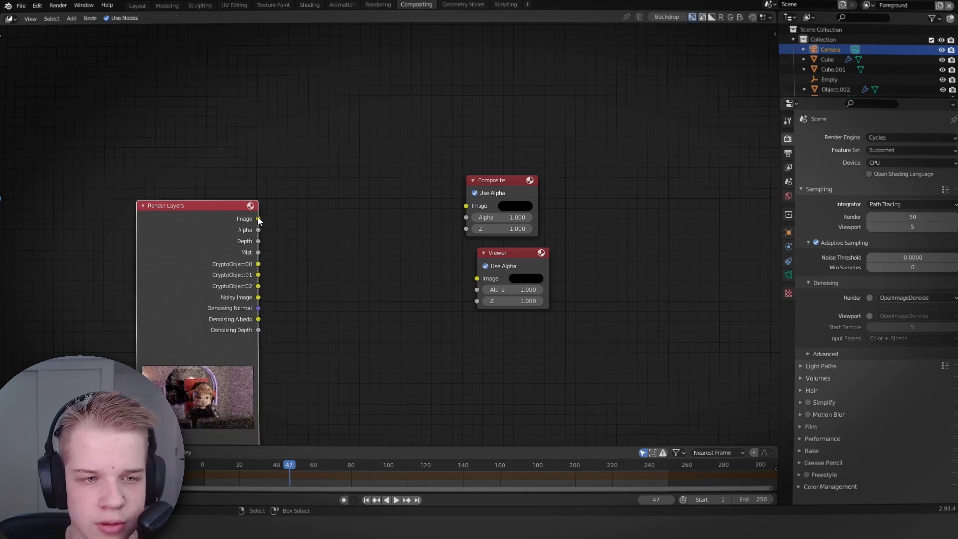
Connect the Render Layers Image output to the Image inputs of both the Composite and Viewer nodes
drag(259, 222, 466, 206)
middle_drag(280, 218, 266, 187)
drag(264, 186, 480, 245)
mouse_move(504, 149)
mouse_down()
mouse_move(532, 146)
mouse_move(521, 148)
mouse_up()
ctrl+shift+click(219, 206)
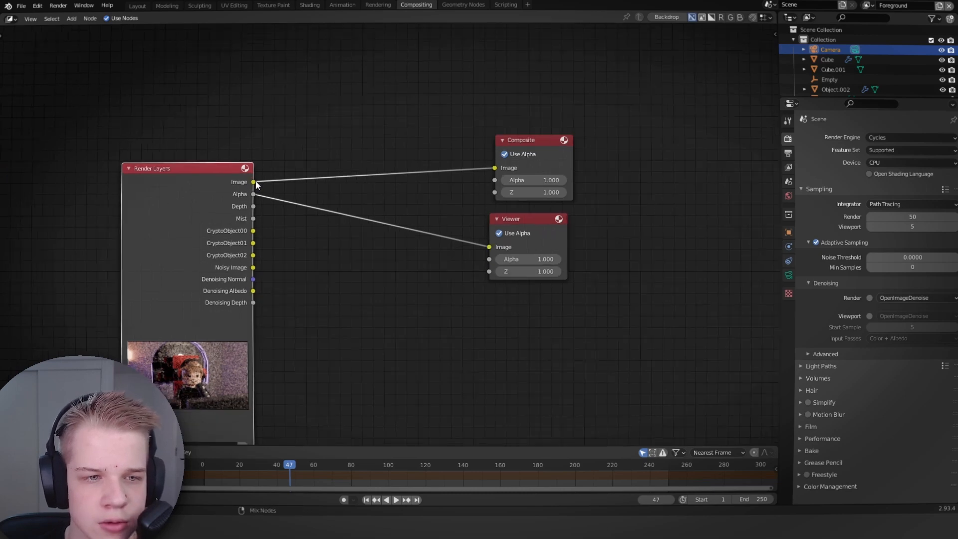
ctrl+shift+click(215, 195)
scroll(249, 218, down, 1)
scroll(254, 218, up, 1)
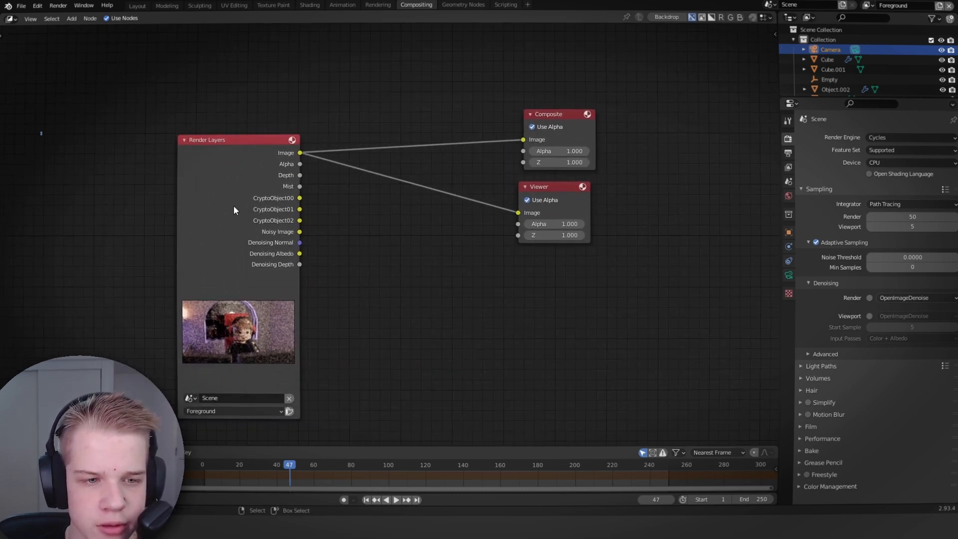
Show the render as a backdrop behind the nodes, turn it off again and close the sidebar
key(n)
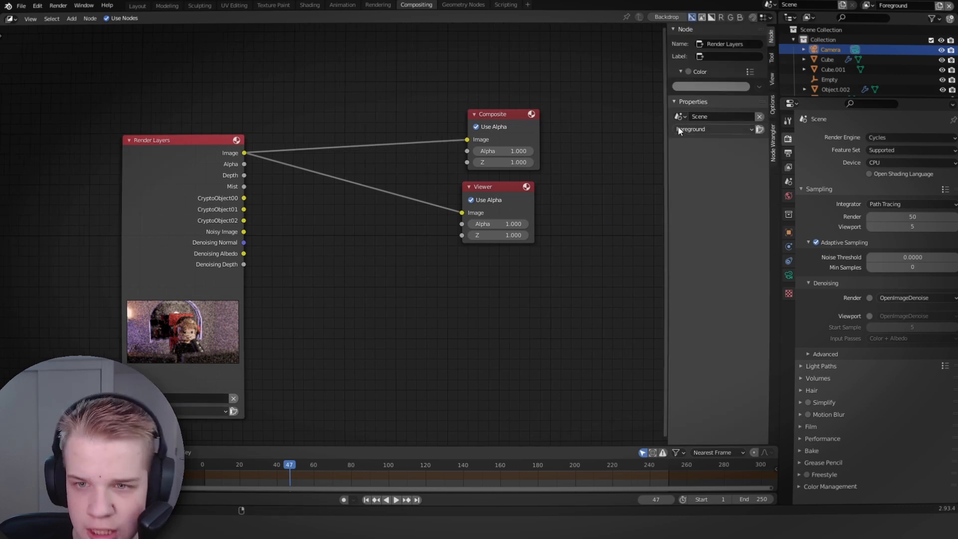
click(680, 29)
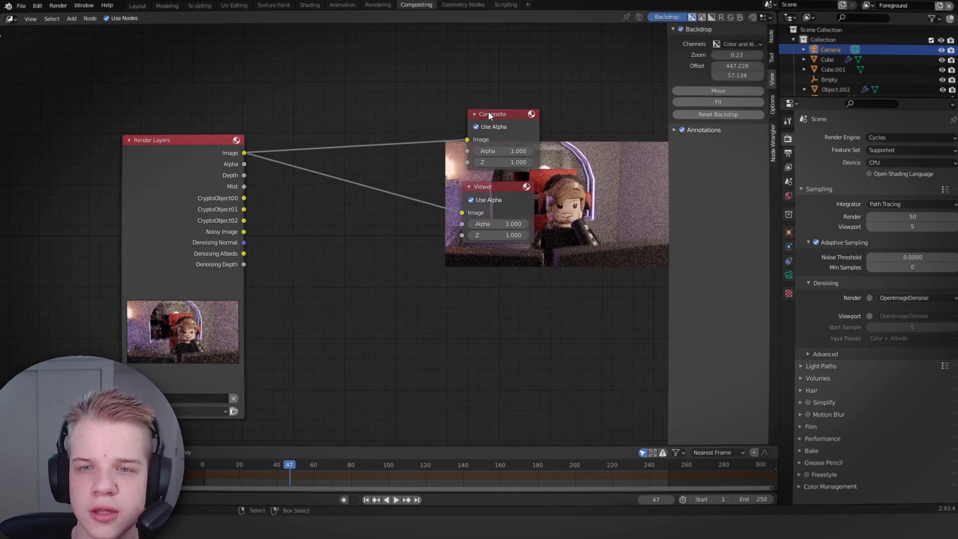
click(681, 29)
key(n)
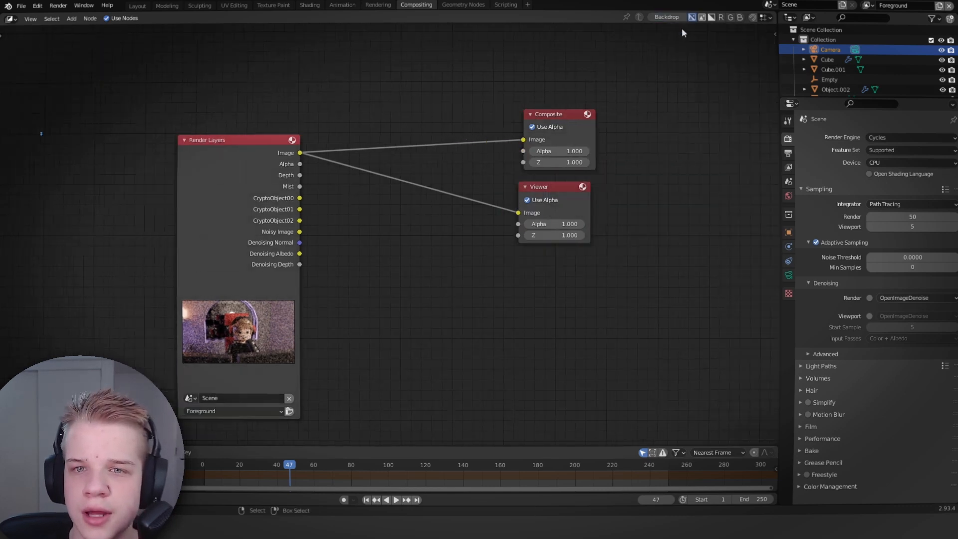
Split the node editor into upper and lower areas, make the upper one an Image Editor and split it into two side by side
drag(776, 14, 777, 199)
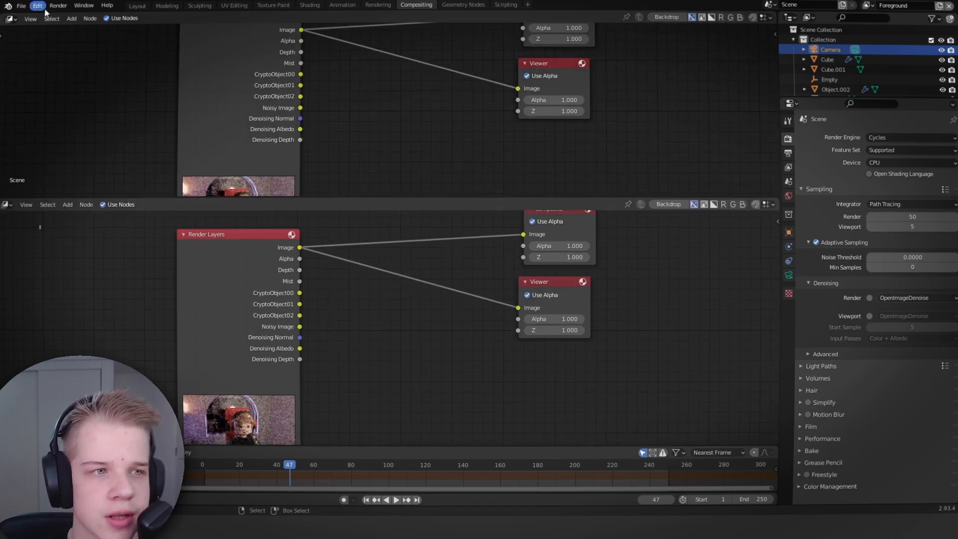
click(10, 18)
click(32, 57)
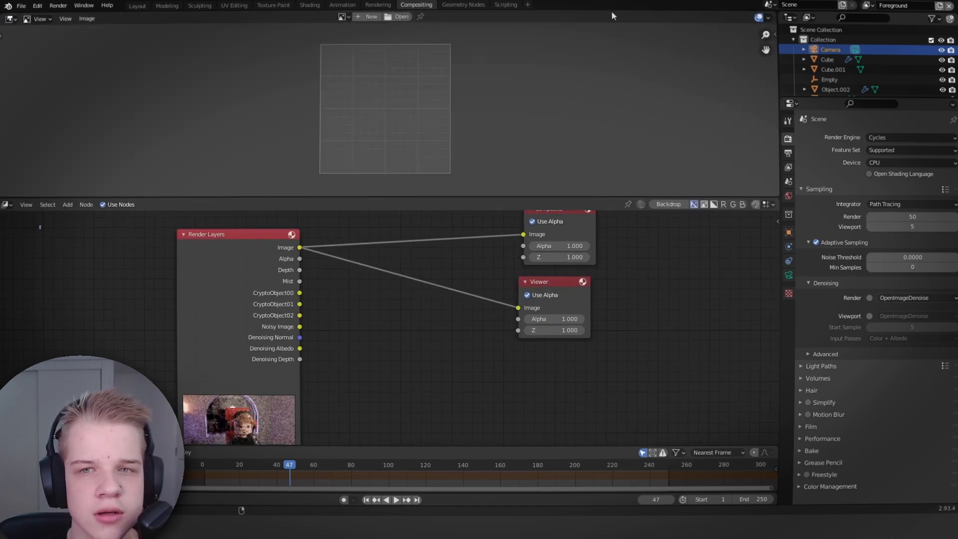
drag(775, 11, 382, 15)
Display the Render Result in one image editor and the Viewer Node in the other, fitting the image to the view
click(147, 18)
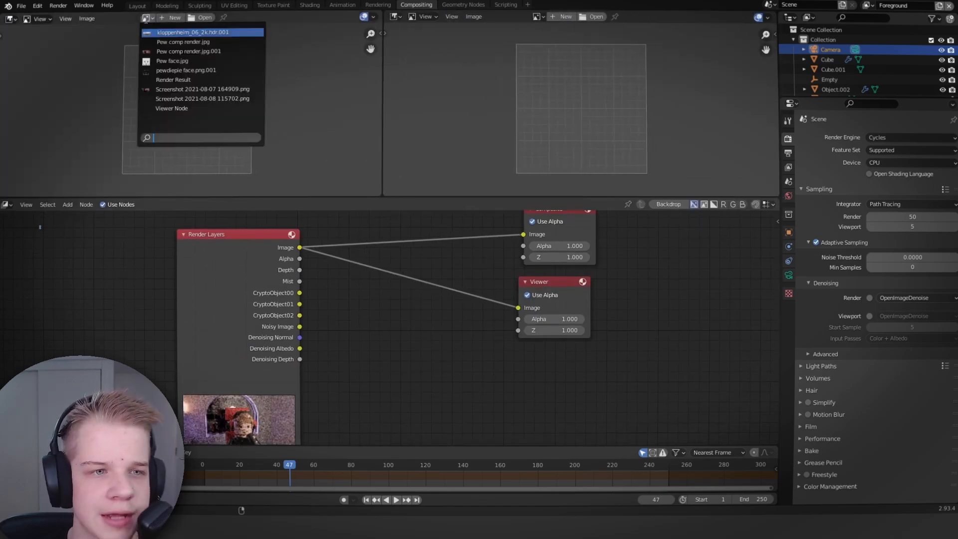
click(173, 80)
scroll(251, 98, down, 2)
scroll(251, 98, up, 1)
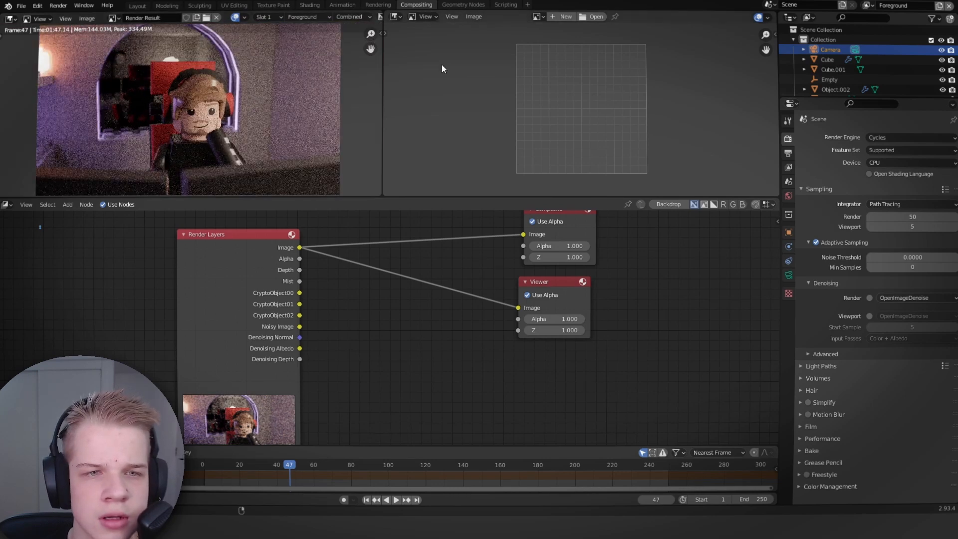
click(538, 16)
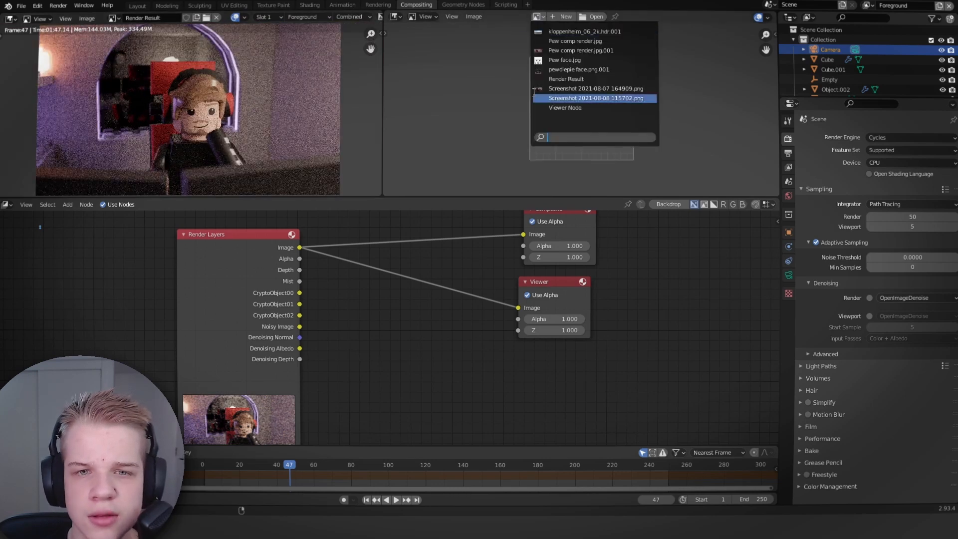
click(571, 110)
key(shift+Home)
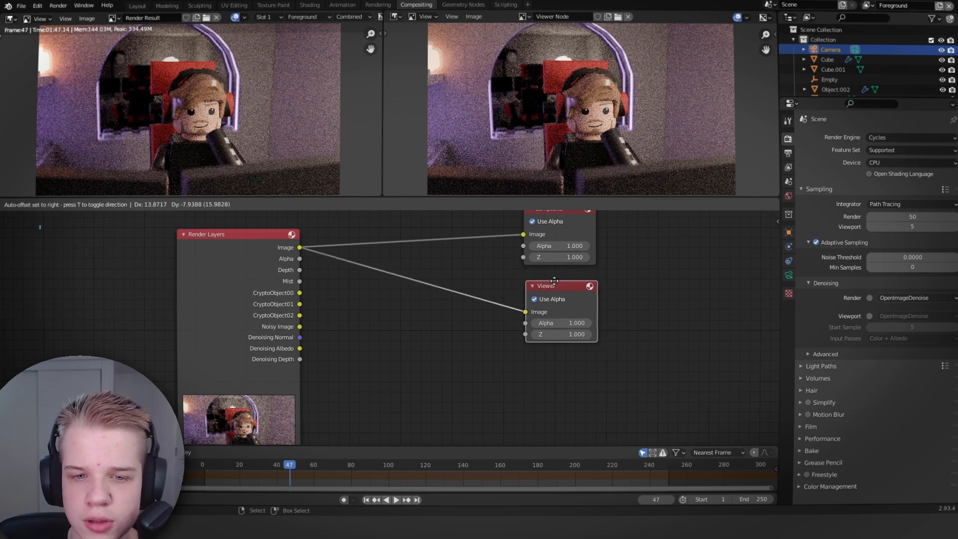
Move the Composite and Viewer nodes farther away from the Render Layers node to make room for more nodes
scroll(511, 308, down, 3)
key(g)
click(658, 260)
click(623, 227)
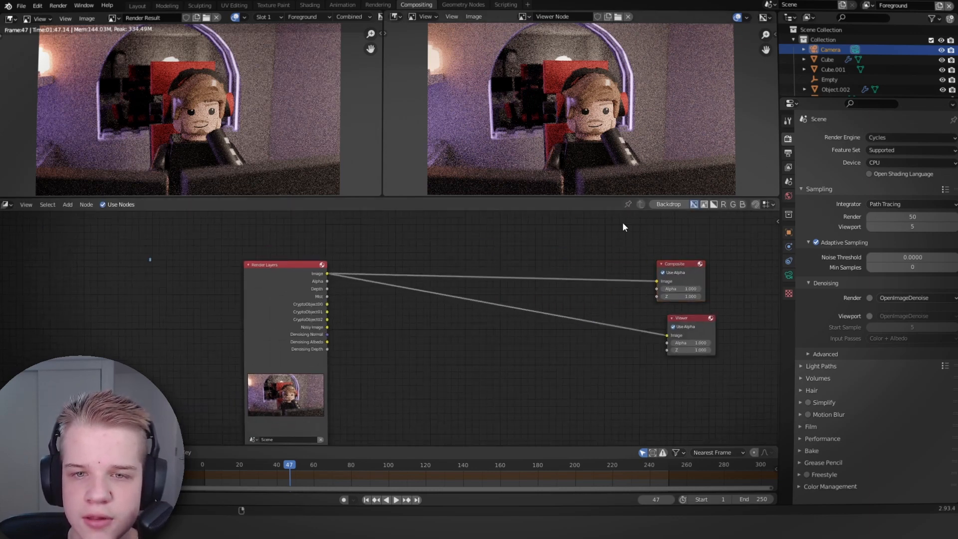
Add a reroute point joining the Composite and Viewer links, and move the Render Layers node farther away from it
scroll(522, 304, down, 1)
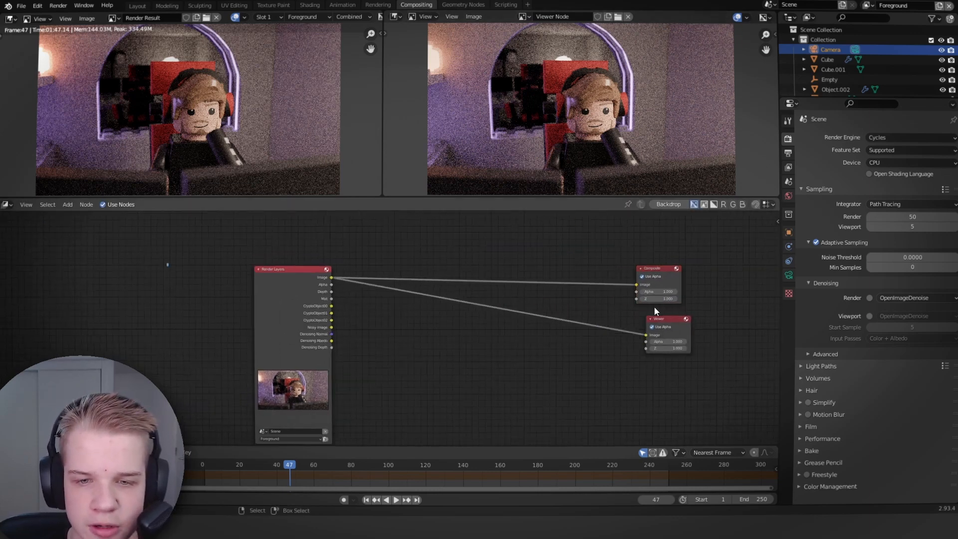
shift+right_drag(591, 272, 625, 357)
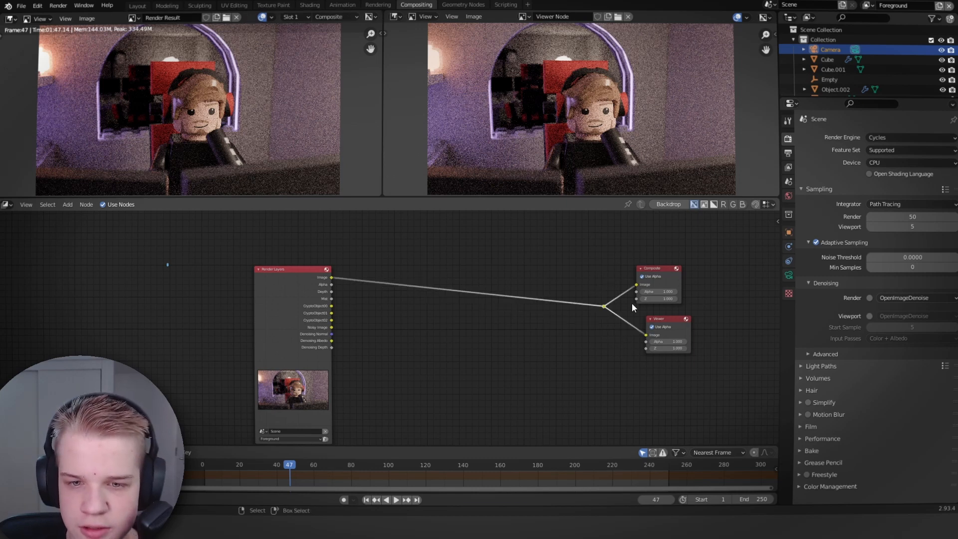
drag(290, 290, 253, 301)
middle_drag(428, 317, 436, 286)
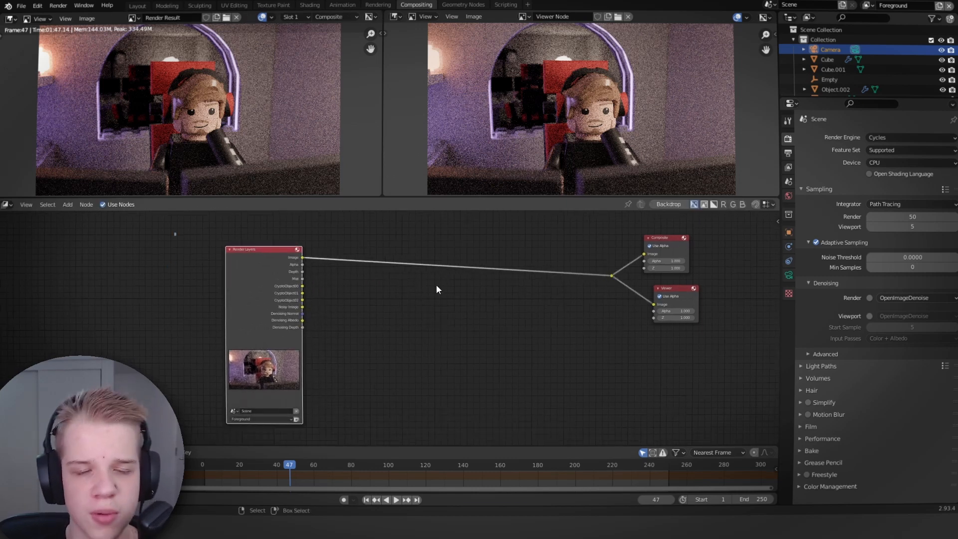
Connect the Render Layers Mist output to the Viewer node and inspect the mist pass in the viewer image
scroll(387, 287, up, 1)
middle_drag(391, 311, 396, 317)
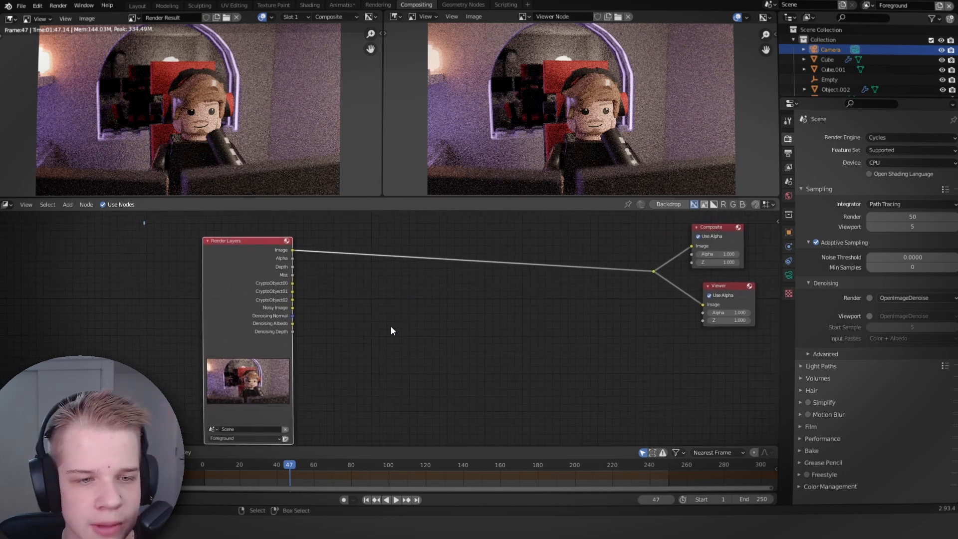
scroll(391, 325, up, 1)
middle_drag(268, 255, 288, 276)
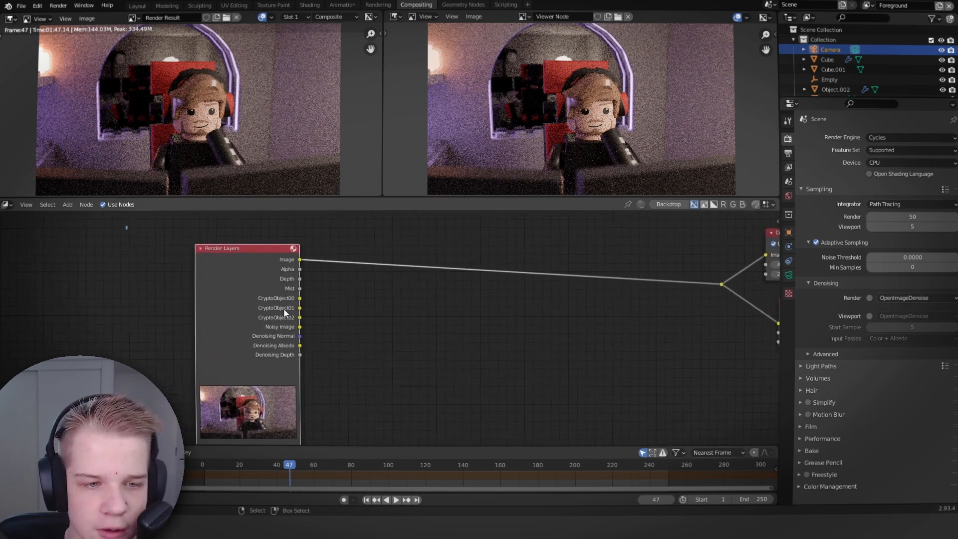
scroll(389, 300, up, 2)
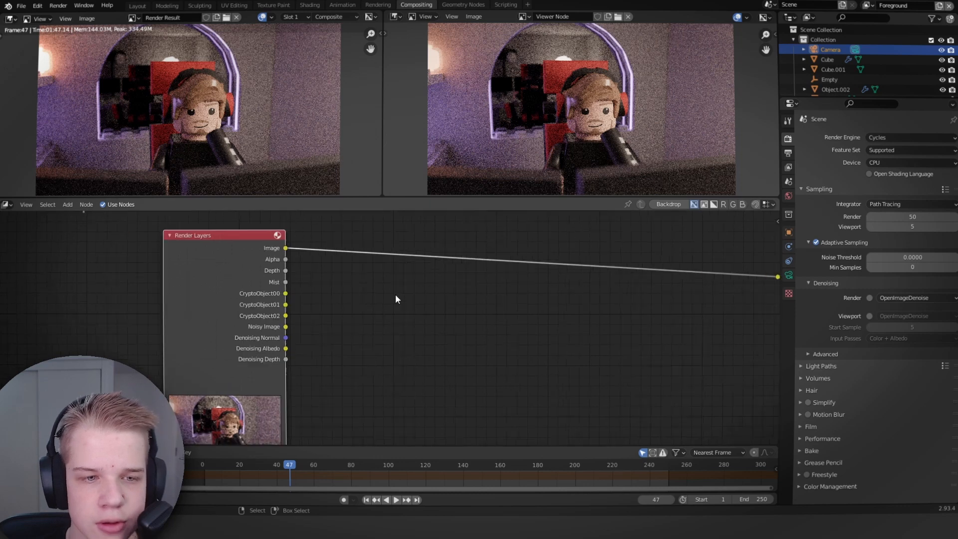
middle_drag(222, 273, 250, 303)
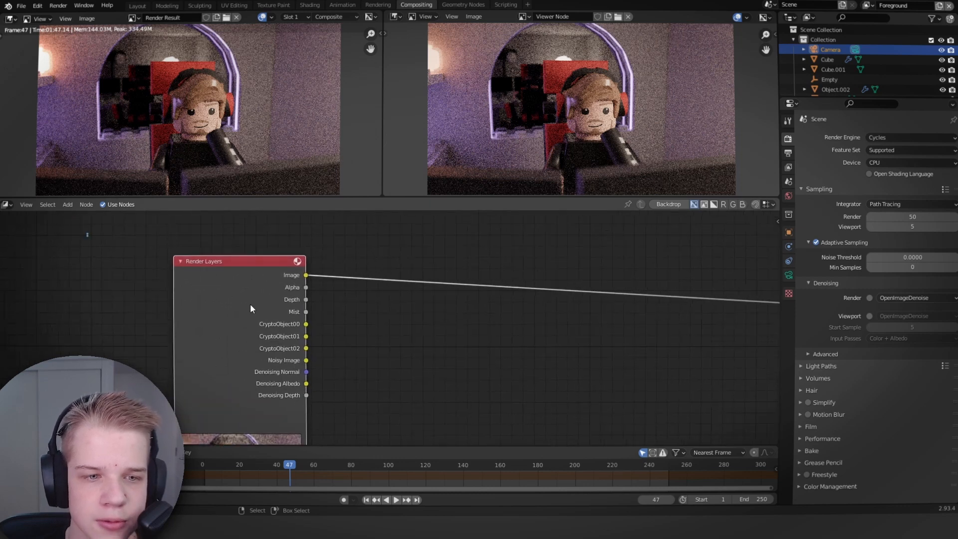
ctrl+shift+click(306, 312)
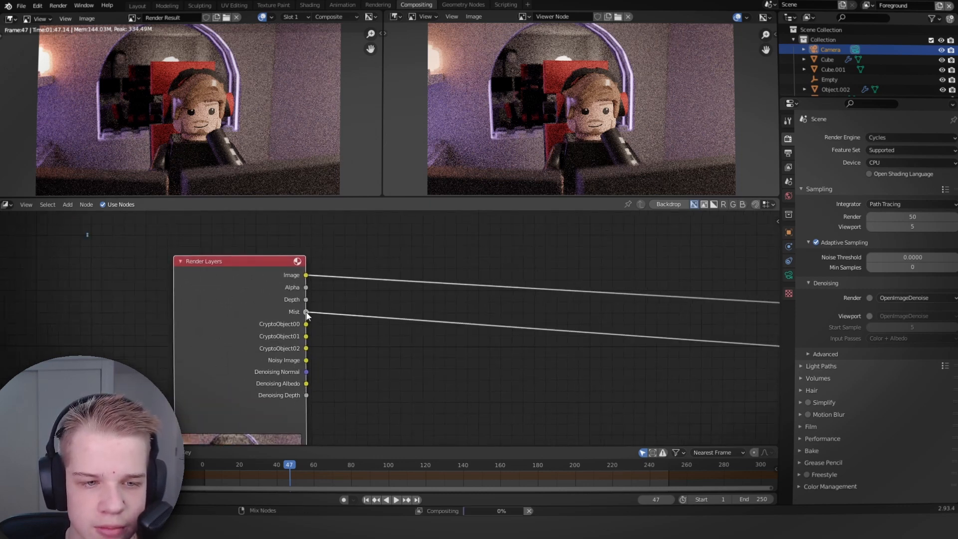
scroll(623, 102, up, 2)
scroll(566, 93, down, 4)
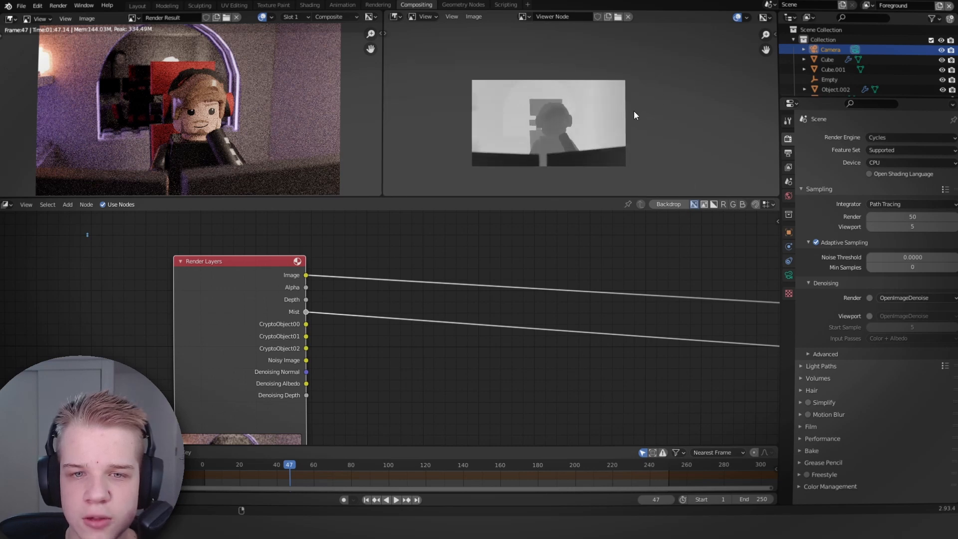
scroll(558, 138, up, 3)
scroll(547, 152, down, 2)
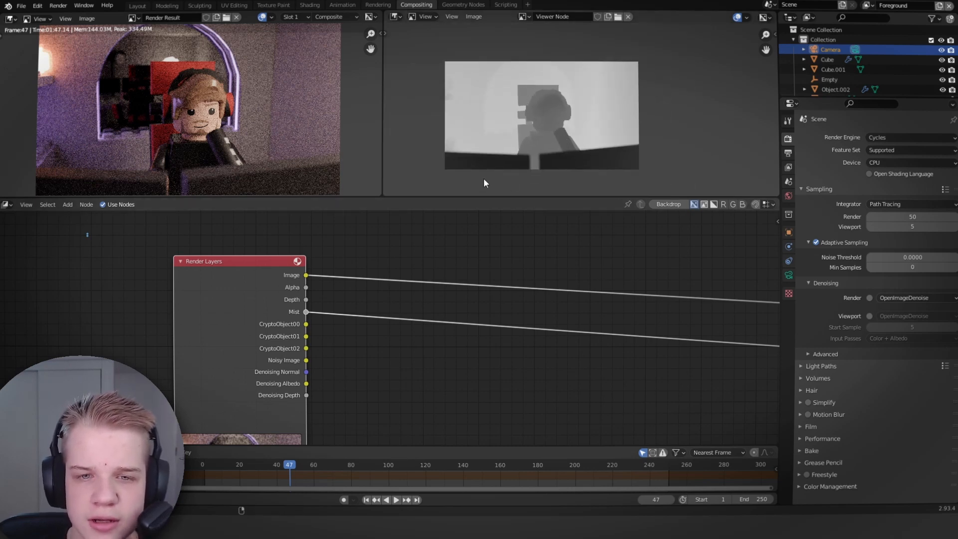
Insert a ColorRamp node on the link between the Mist output and the Viewer node
scroll(403, 306, down, 2)
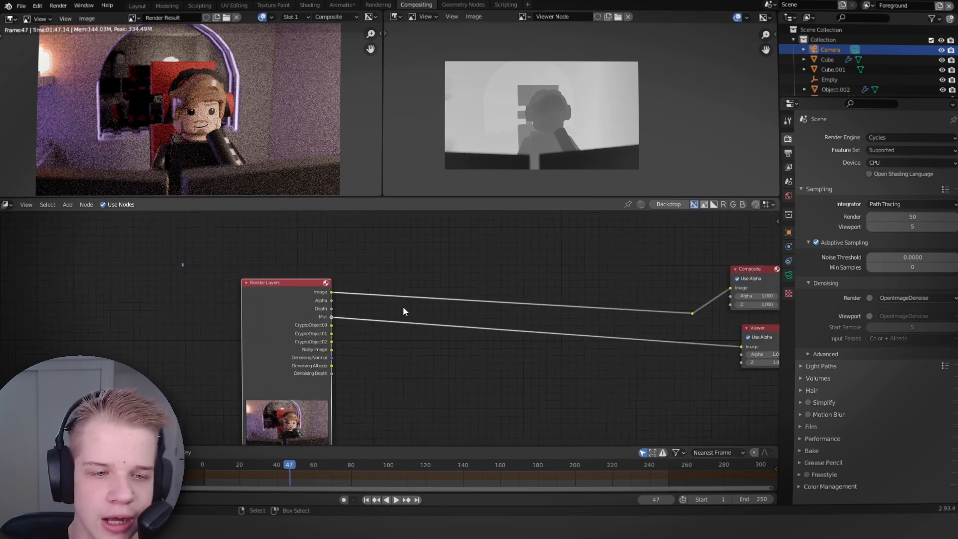
scroll(379, 316, up, 1)
key(shift+a)
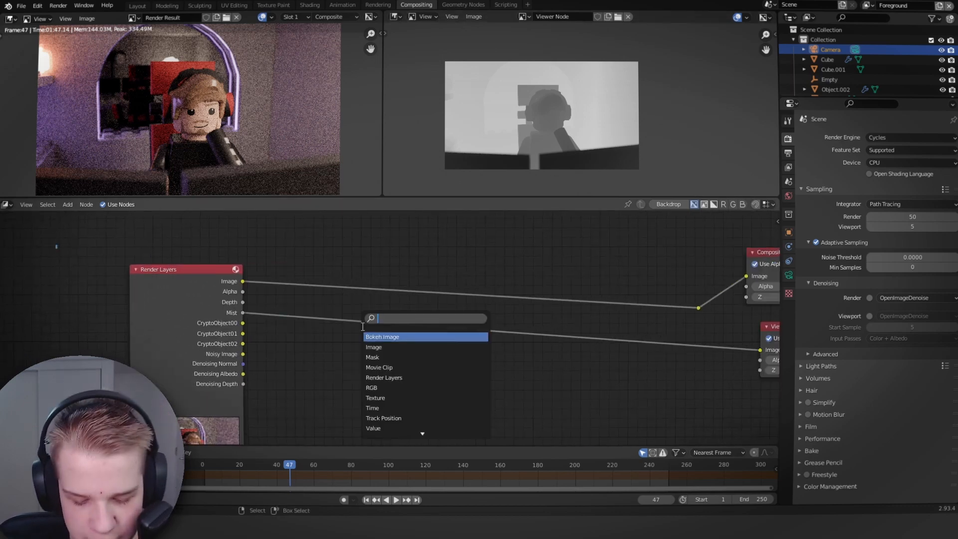
text(color)
key(Return)
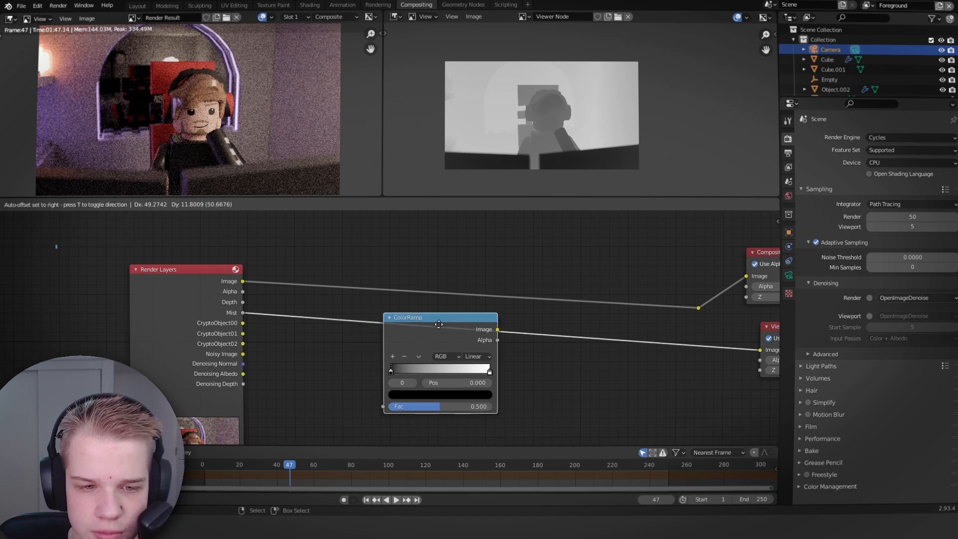
click(439, 324)
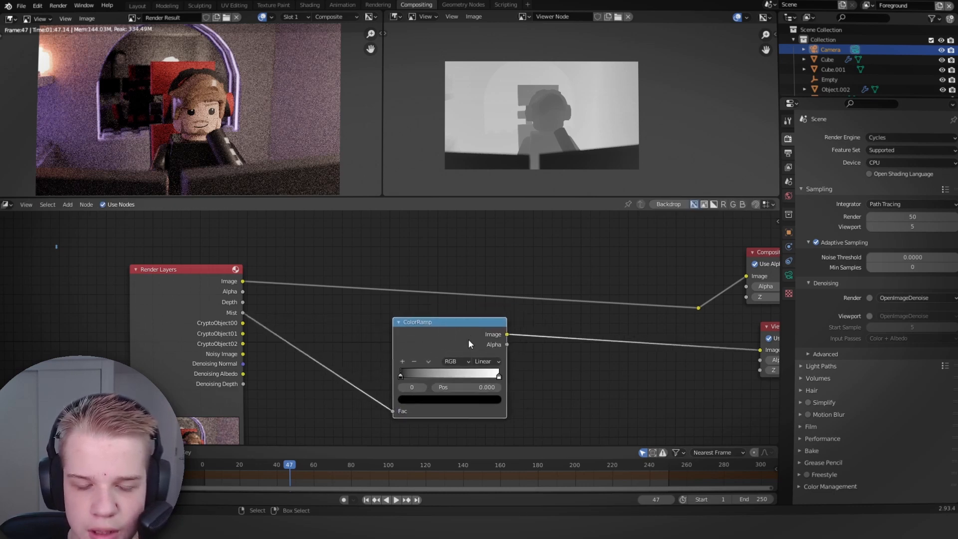
Move the ColorRamp's black stop to about 0.31 and its white stop to 0.568, and add a stop at 0.441 between them
key(Home)
drag(340, 362, 377, 362)
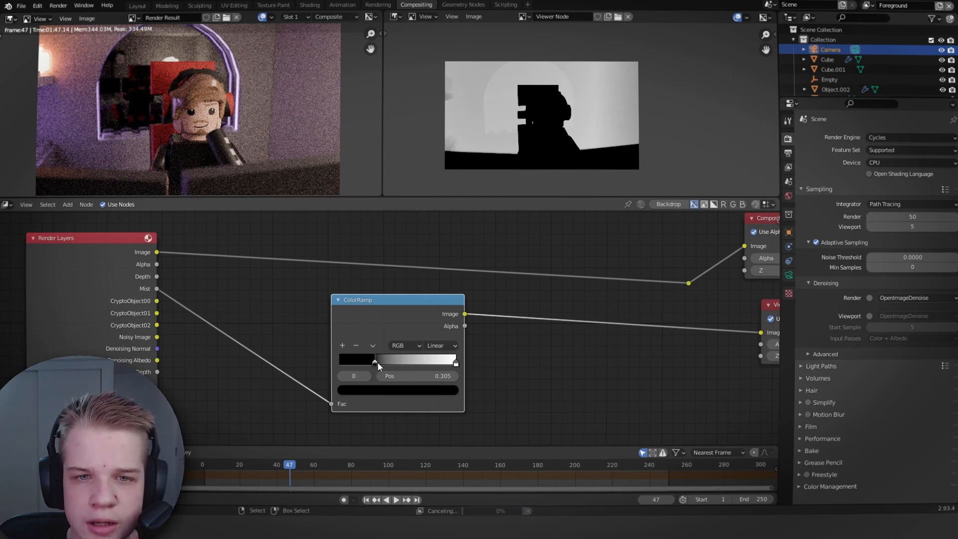
drag(456, 362, 406, 365)
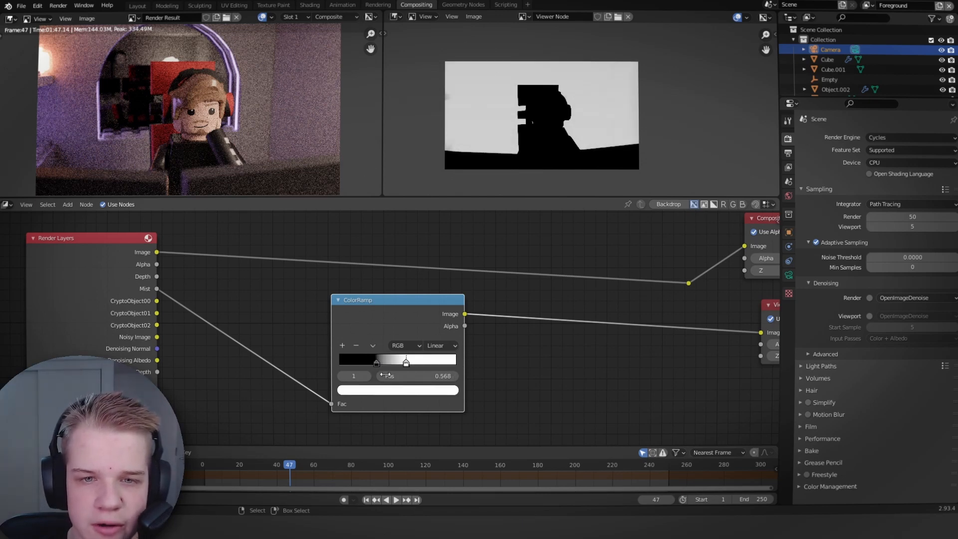
scroll(394, 344, up, 2)
click(316, 356)
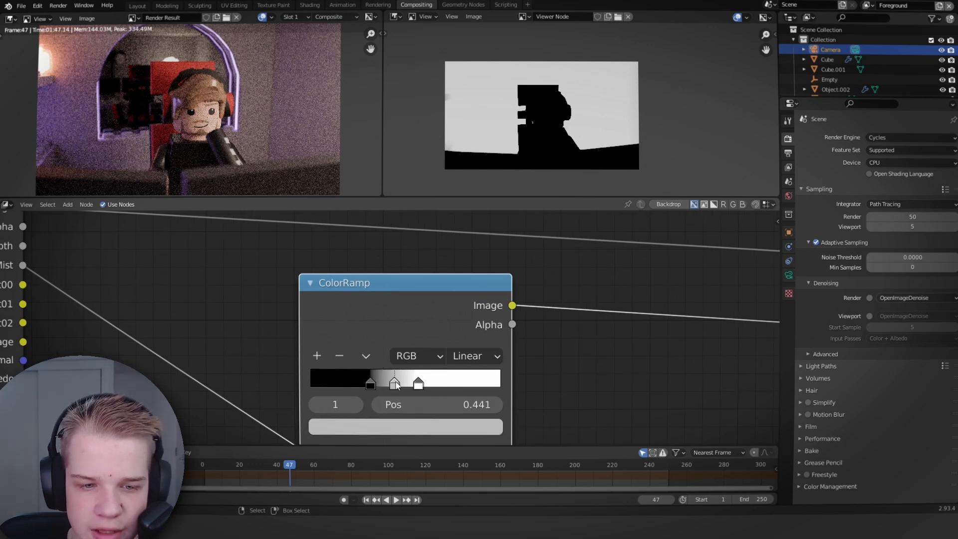
Brighten the ColorRamp's middle stop to near white and move it to the start of the ramp at position 0.000
drag(403, 385, 355, 395)
click(388, 432)
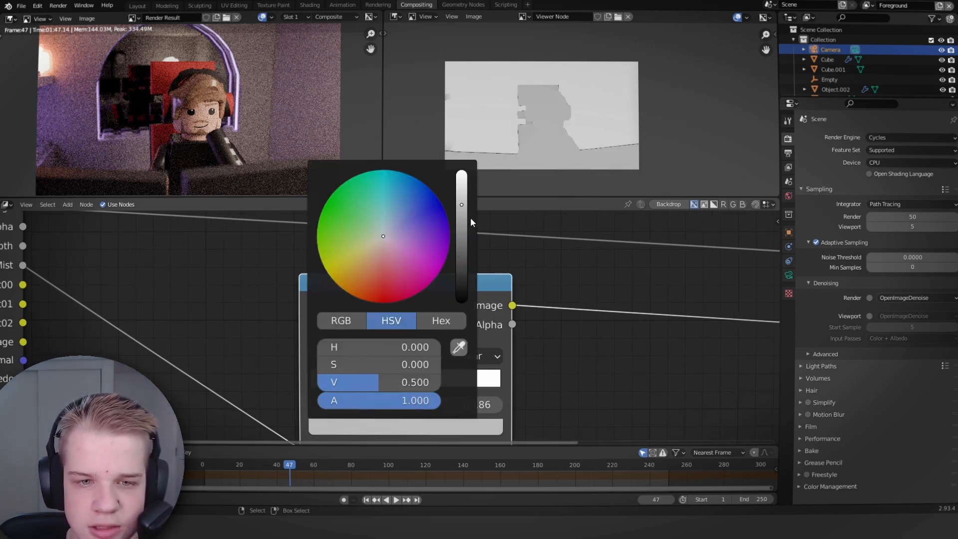
drag(463, 214, 462, 184)
drag(345, 383, 311, 384)
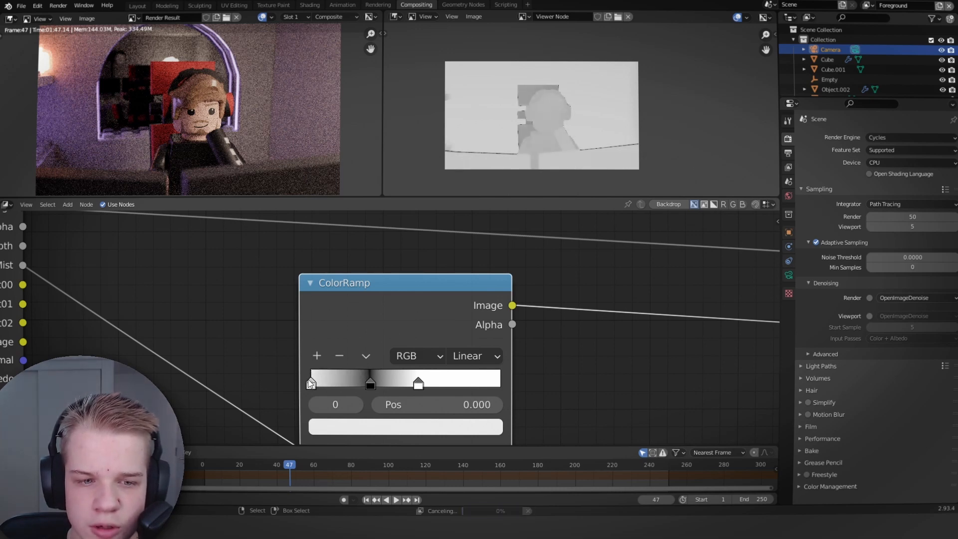
Add a ColorRamp stop between the first white stop and the black stop, colour it black and move it to 0.093
click(317, 355)
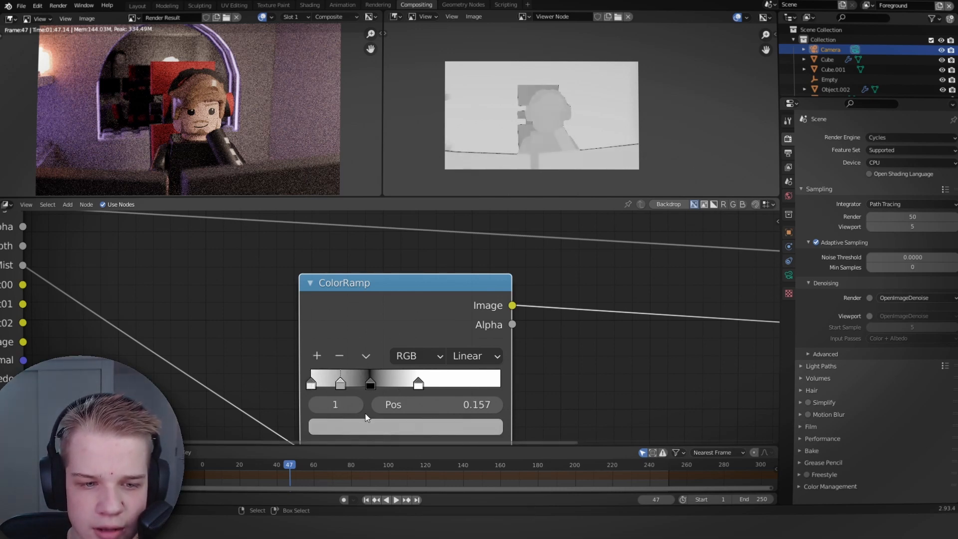
click(405, 426)
drag(389, 383, 330, 382)
scroll(436, 298, down, 2)
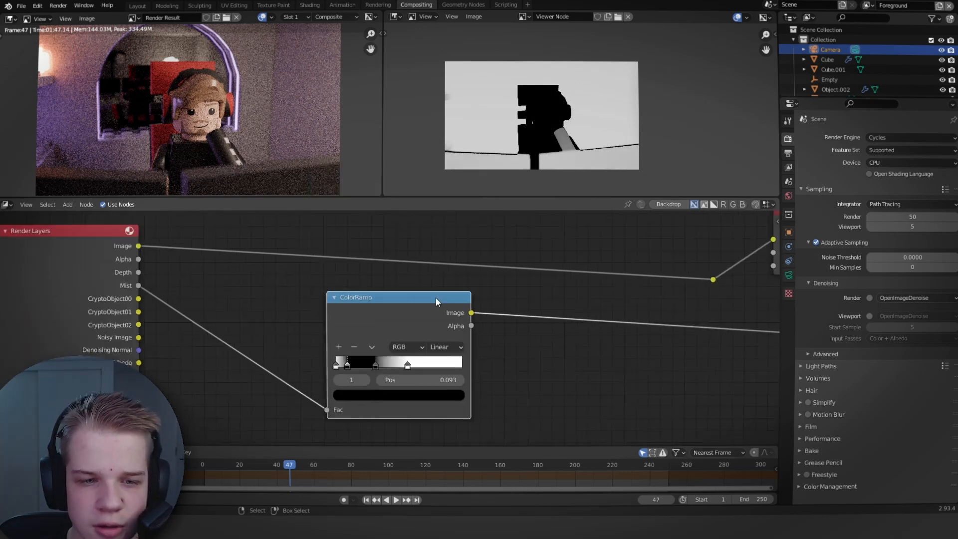
scroll(607, 119, down, 2)
Move the ColorRamp's first black stop slightly closer to the ramp's start and its first white stop to 0.041
scroll(640, 149, up, 3)
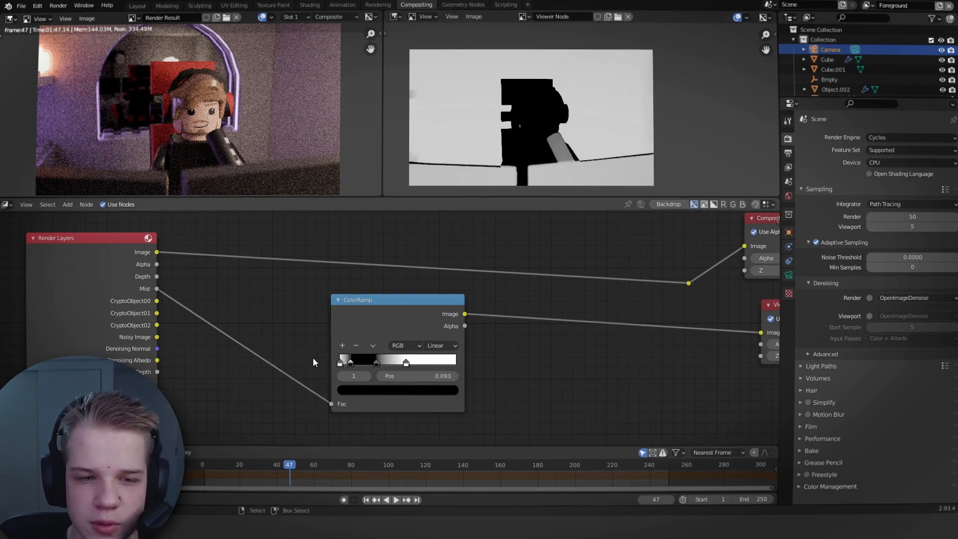
scroll(313, 358, up, 1)
click(329, 372)
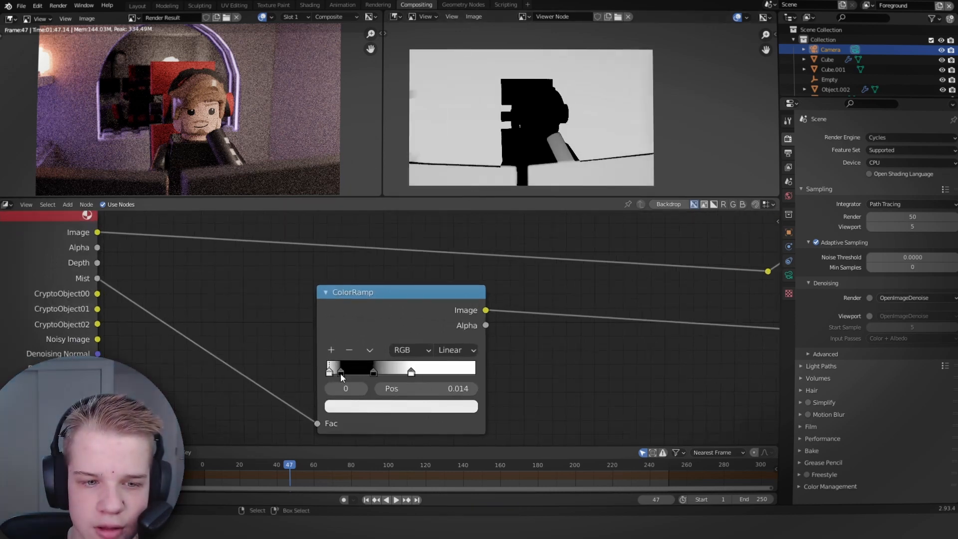
drag(341, 372, 333, 374)
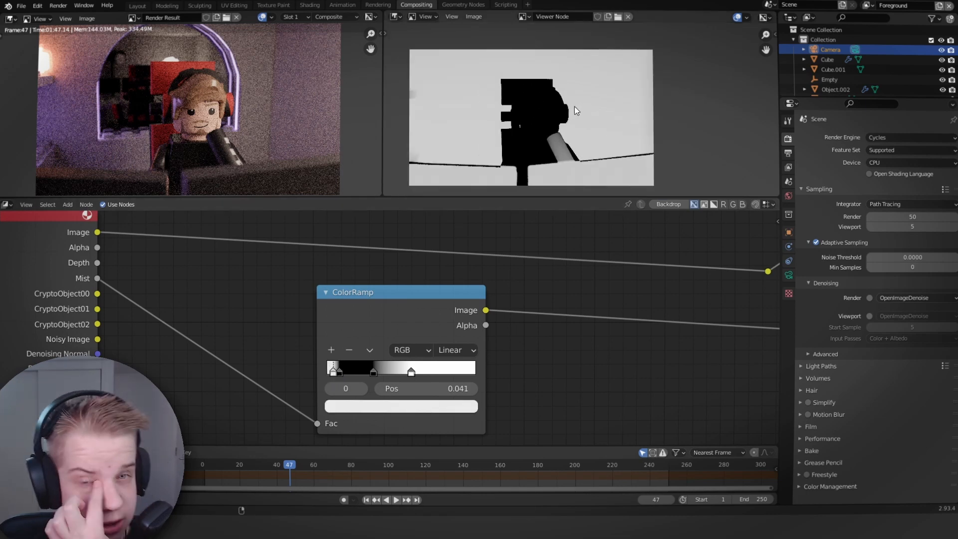
Connect the reroute point on the rendered Image link to the Viewer node's Image input
key(Home)
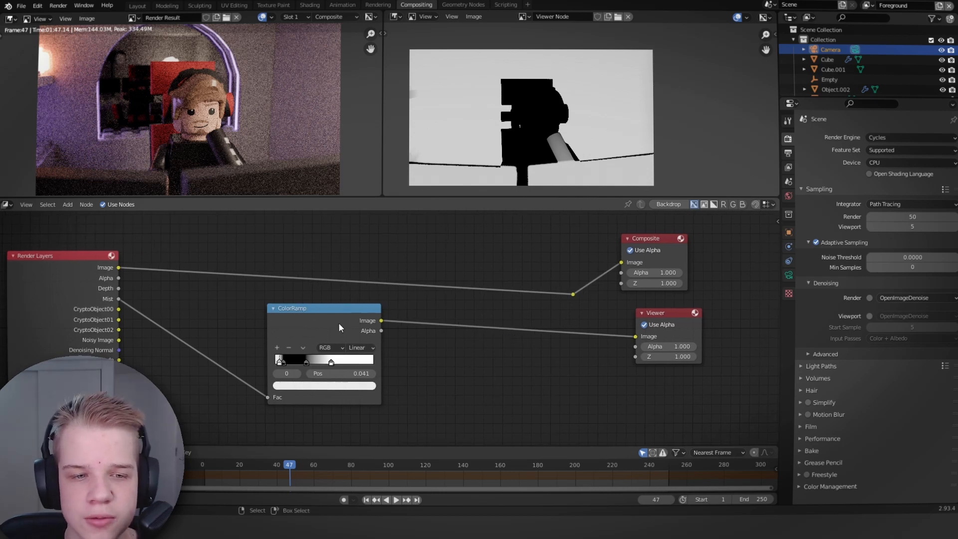
scroll(338, 323, up, 2)
key(shift+a)
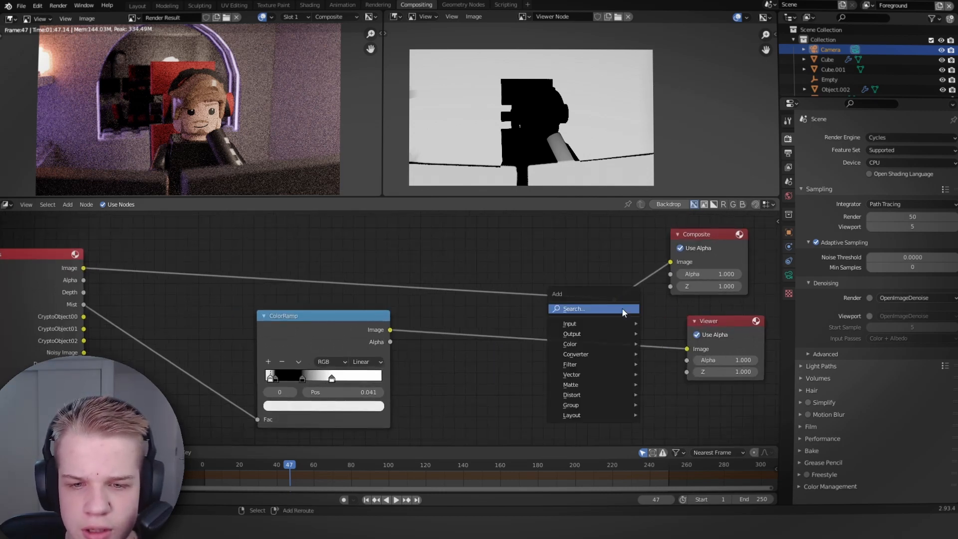
drag(615, 299, 684, 352)
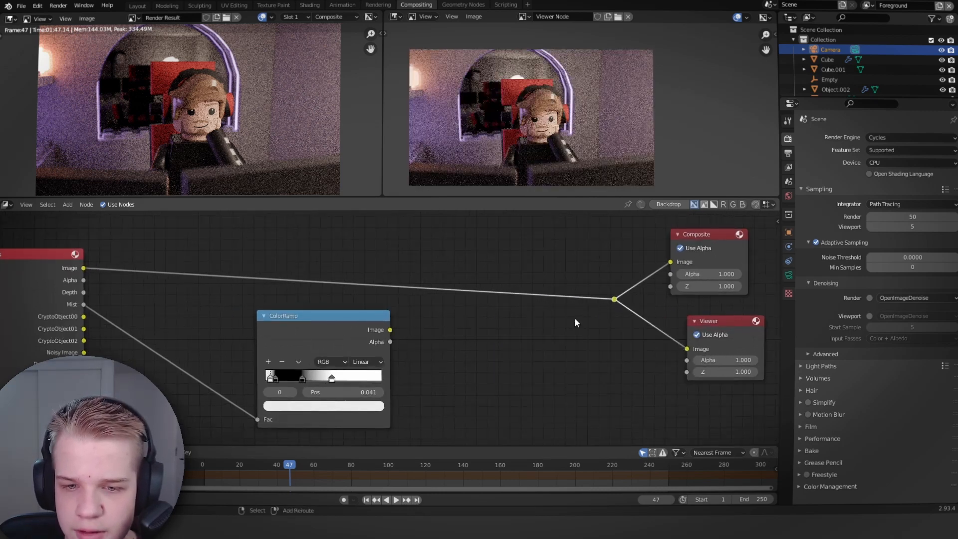
Insert a Blur node on the link between the Render Layers Image output and the reroute point
key(shift+a)
text(blur)
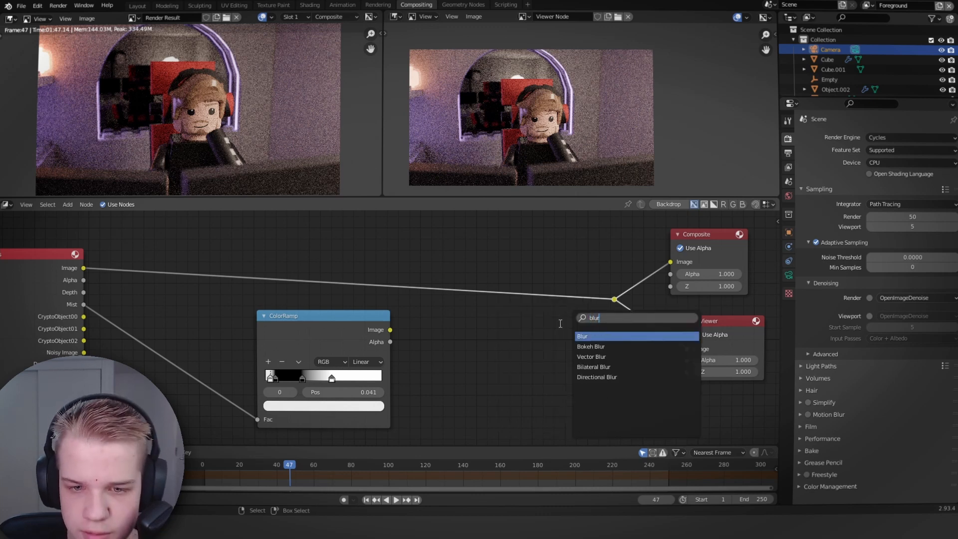
key(Return)
click(494, 298)
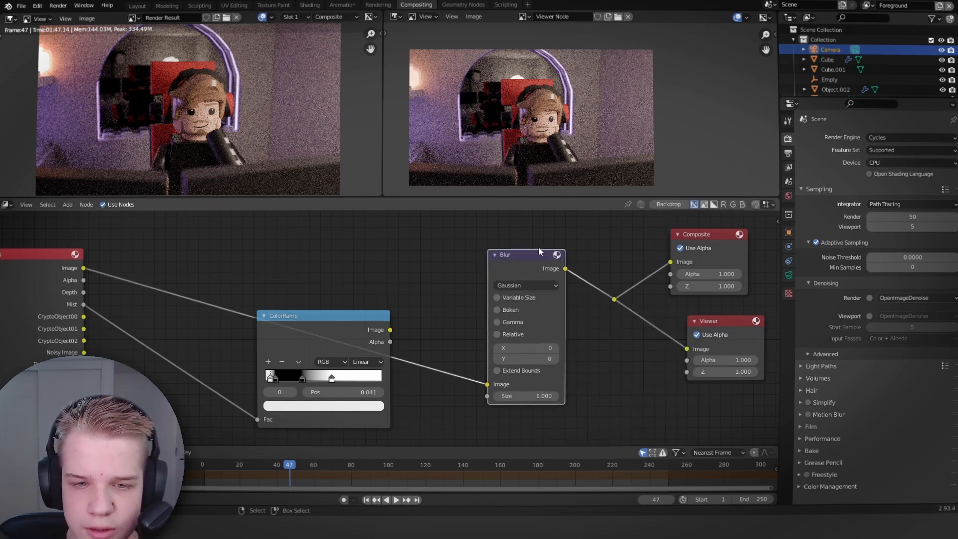
drag(538, 249, 547, 231)
Connect the ColorRamp Image output to the Blur node's Size input and set the blur X and Y to 37
drag(391, 330, 500, 378)
click(531, 330)
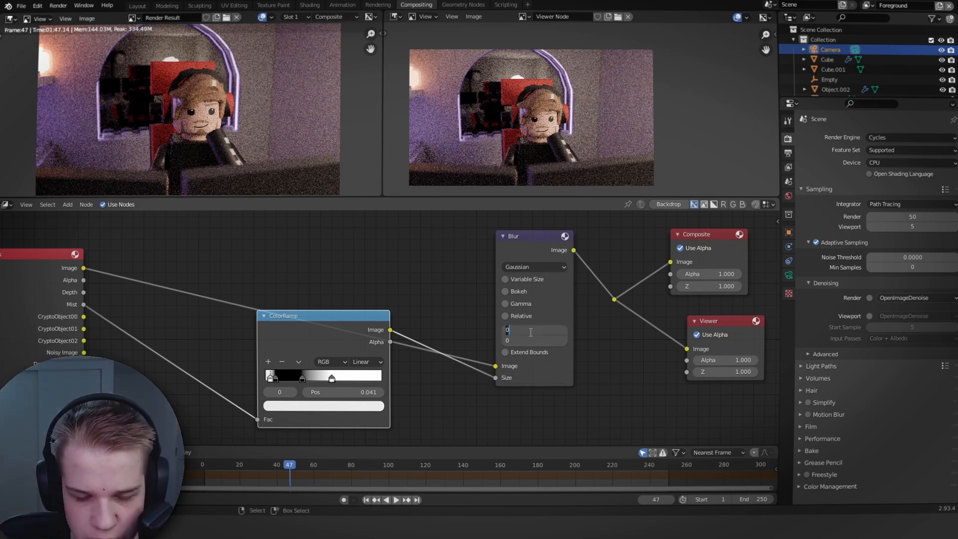
text(37)
key(Tab)
text(37)
key(Return)
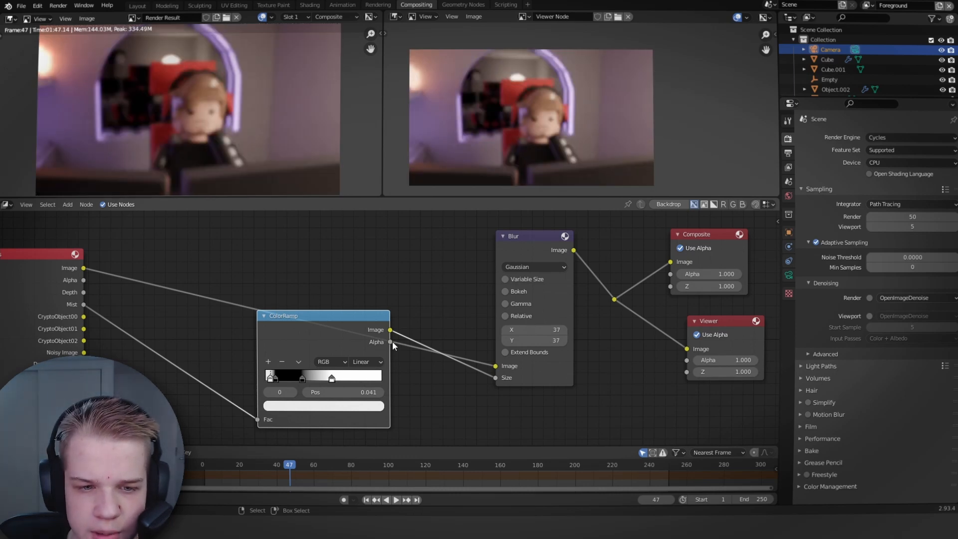
Move the ColorRamp node lower and disconnect it from the Blur node's Size input
middle_drag(592, 360, 624, 348)
drag(353, 321, 319, 361)
scroll(552, 351, down, 3)
middle_drag(562, 350, 478, 345)
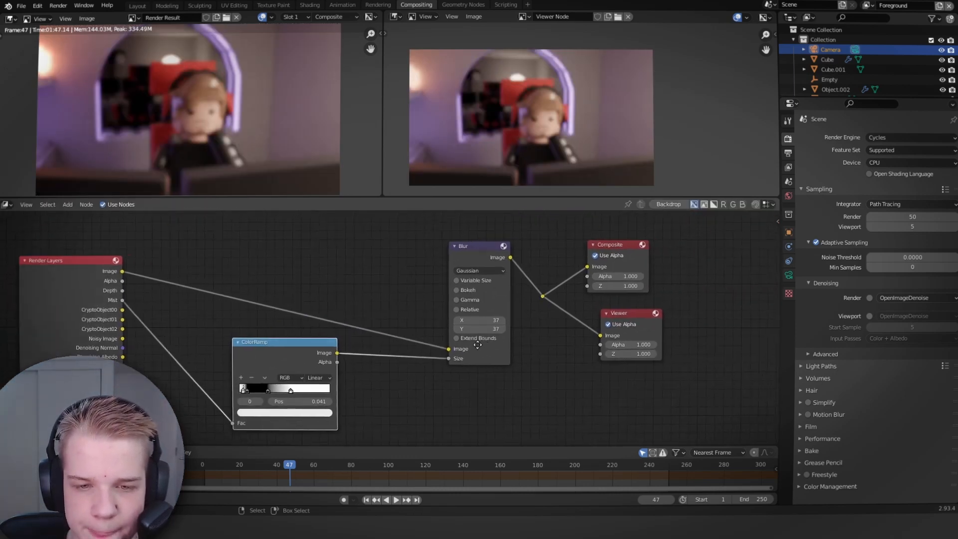
scroll(478, 344, up, 1)
drag(460, 363, 431, 383)
click(430, 382)
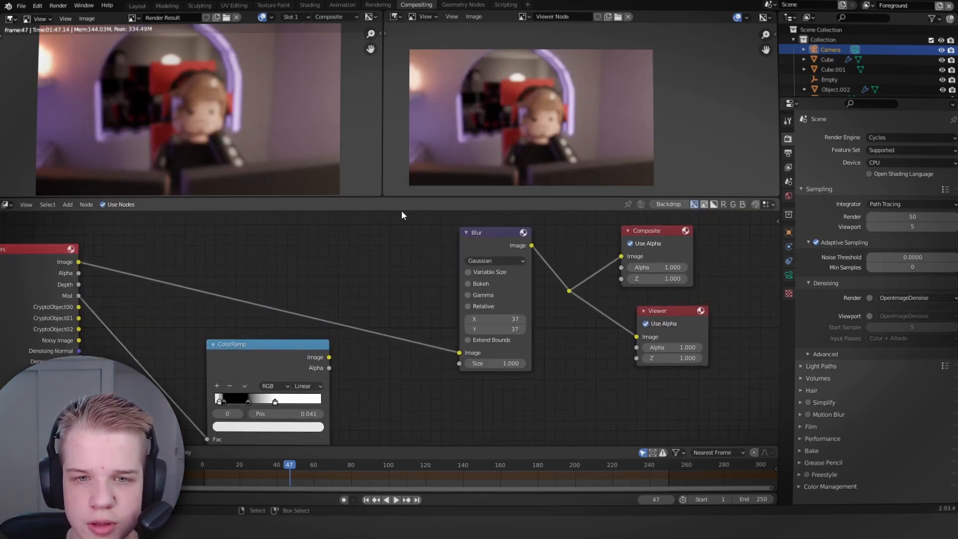
Move the Blur node away from the output nodes and set its X and Y to 100
drag(485, 237, 415, 212)
drag(439, 294, 416, 302)
text(10)
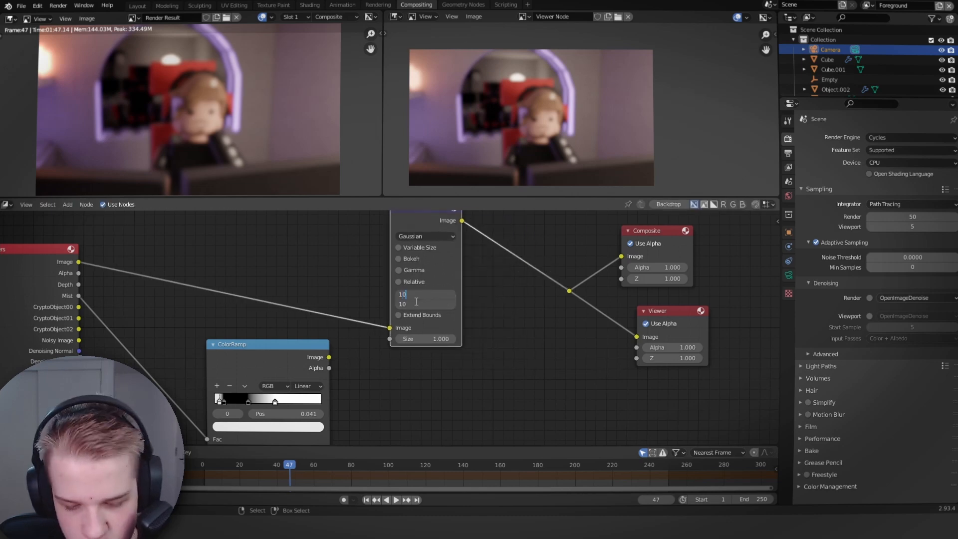
text(0)
key(Return)
middle_drag(428, 214, 447, 261)
drag(447, 260, 387, 257)
scroll(567, 295, down, 1)
Insert a Mix node on the link between the Blur node and the reroute point
key(shift+a)
click(539, 291)
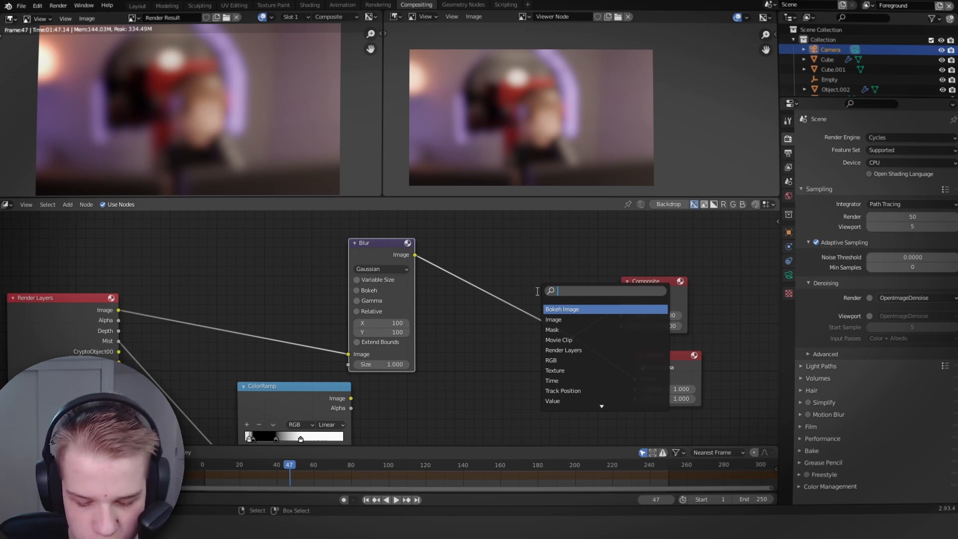
text(mix)
key(Return)
click(479, 297)
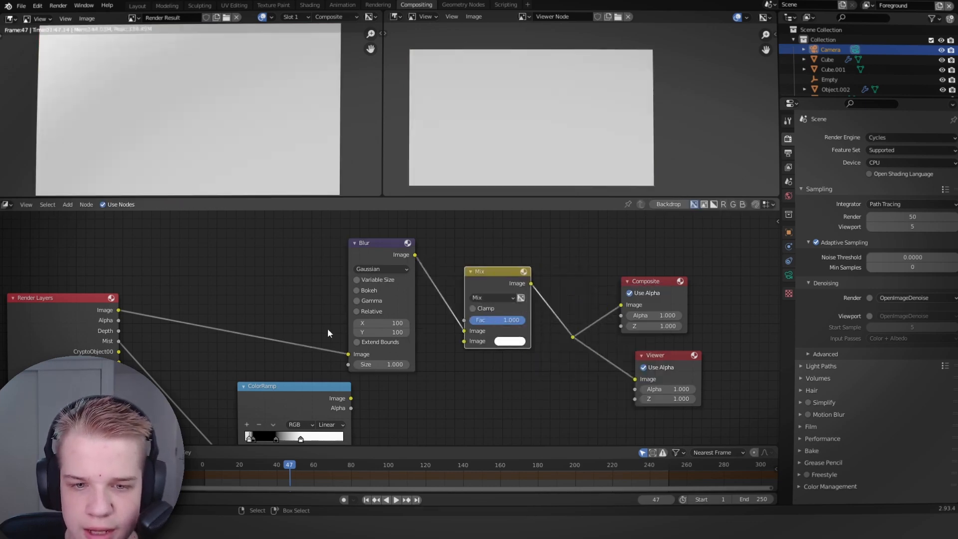
Connect Render Layers Image to the Mix node's first Image input, Blur to its second, and the ColorRamp Image output to Fac
drag(119, 310, 464, 342)
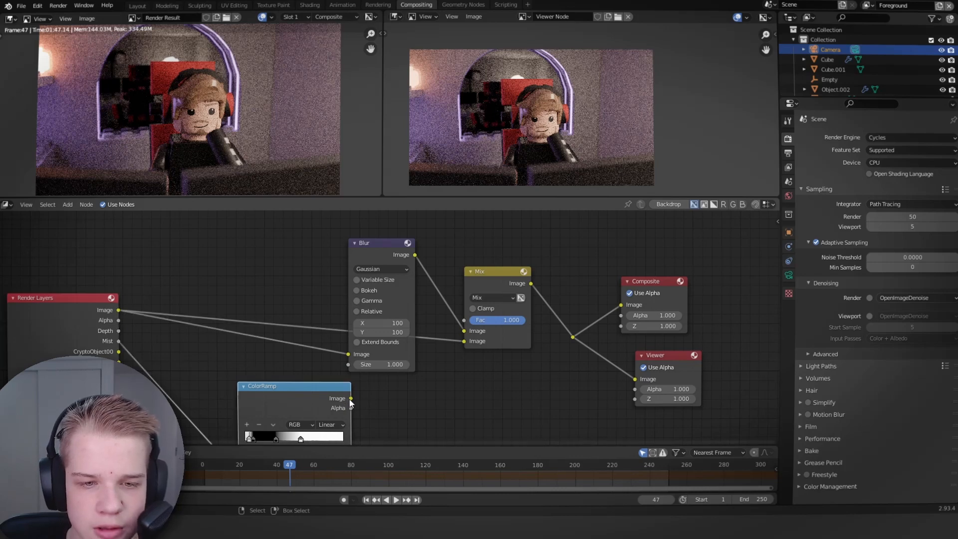
drag(350, 398, 466, 319)
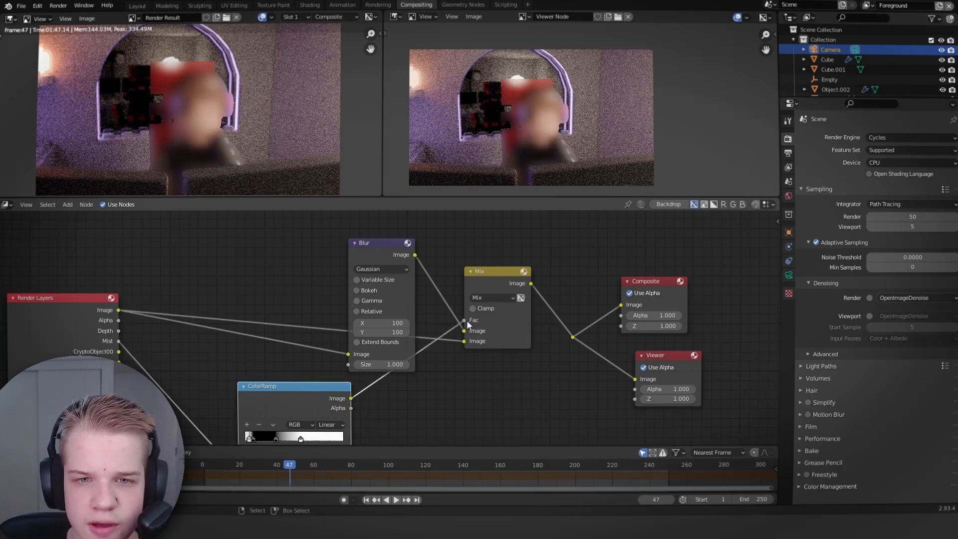
scroll(466, 319, up, 3)
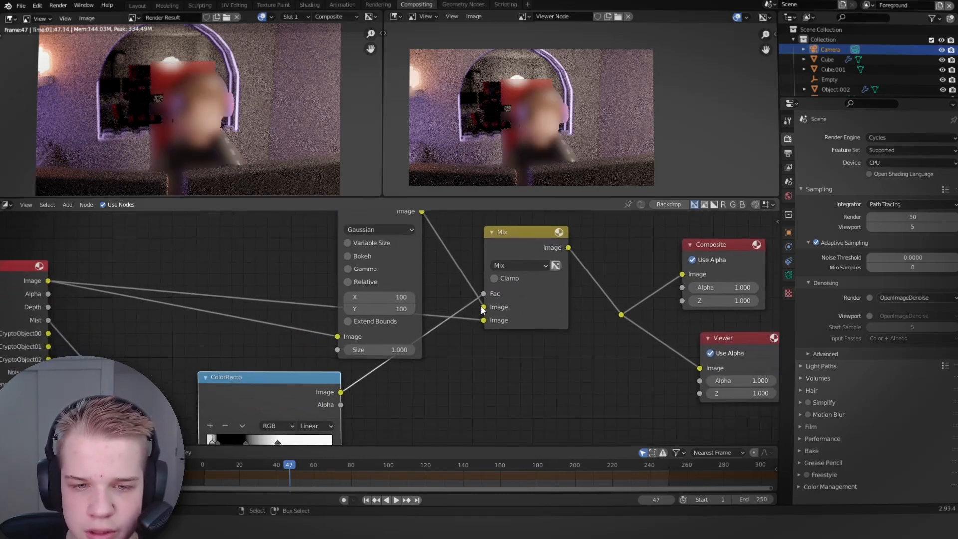
drag(483, 310, 485, 323)
middle_drag(443, 300, 473, 349)
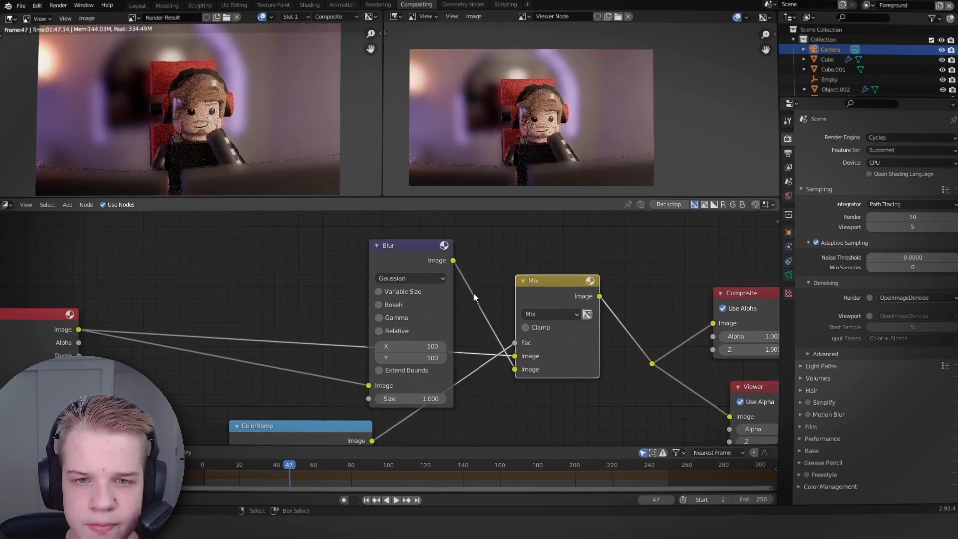
Move the Blur node lower, and set the ColorRamp's first white stop to 0.000 and the neighbouring black stop to 0.102
drag(421, 245, 431, 327)
middle_drag(400, 364, 419, 245)
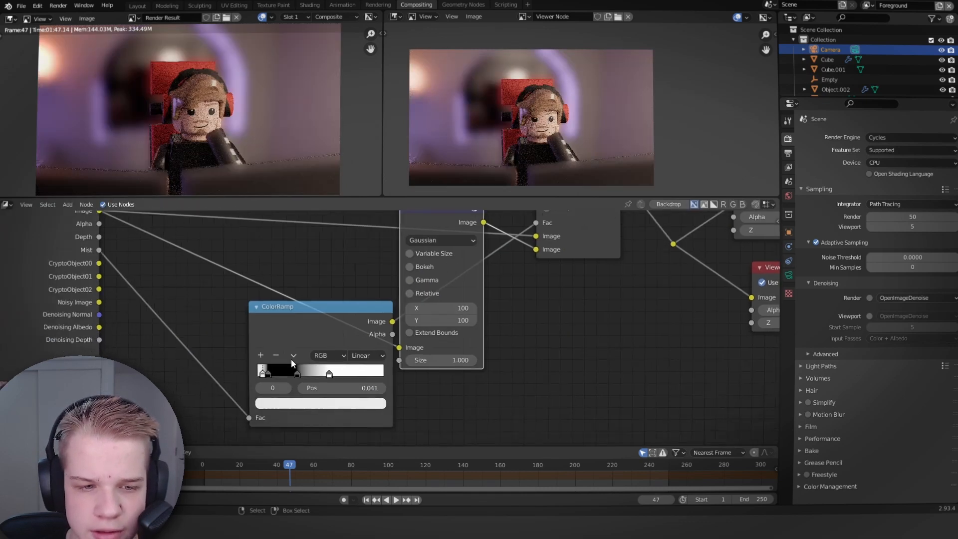
middle_drag(313, 317, 363, 305)
scroll(307, 367, up, 3)
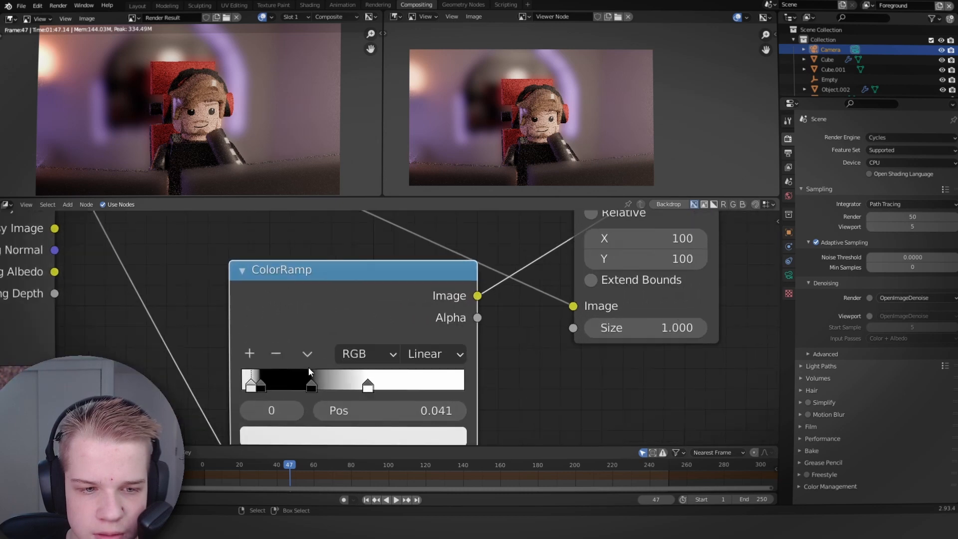
drag(359, 351, 318, 348)
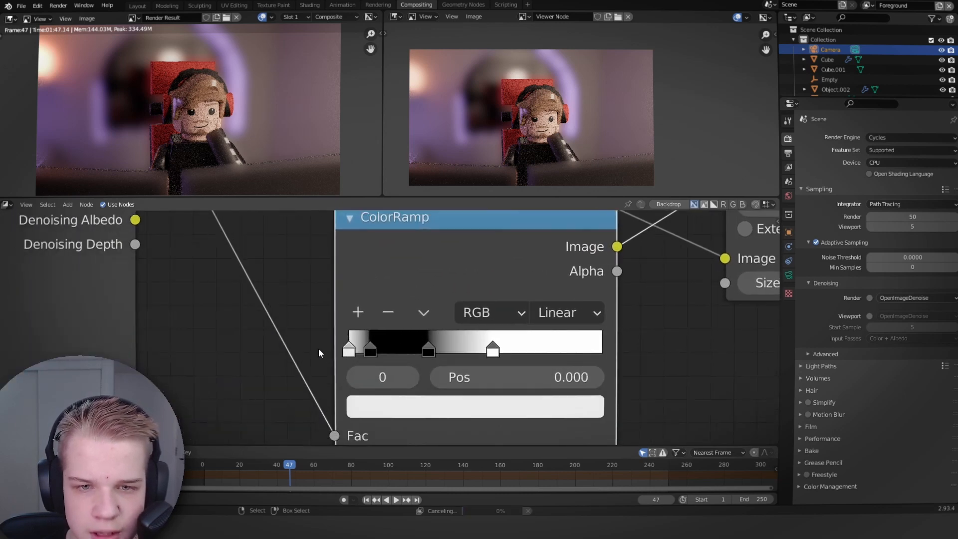
key(Home)
Set the Blur node's X and Y to 10
middle_drag(572, 313, 544, 351)
scroll(578, 283, down, 4)
middle_drag(579, 283, 502, 320)
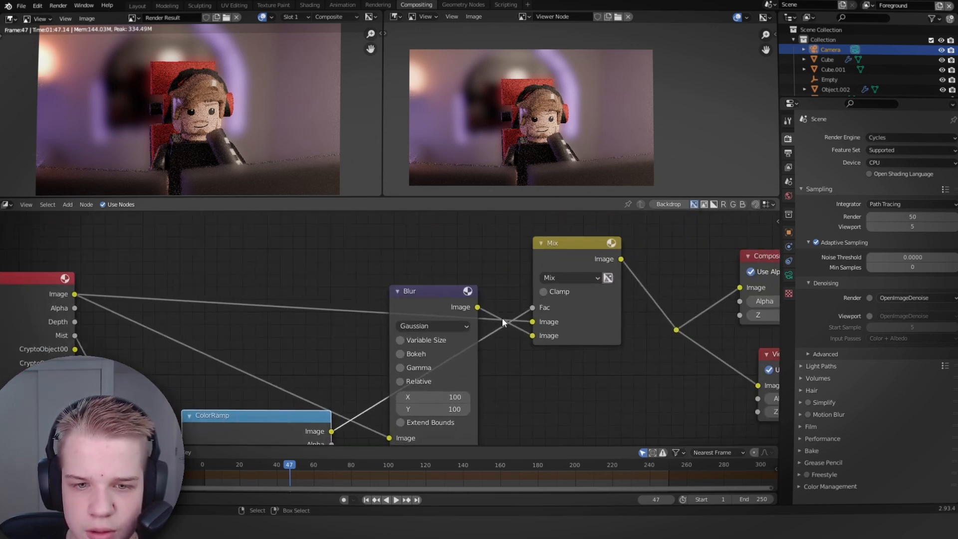
middle_drag(437, 394, 448, 343)
drag(448, 345, 449, 360)
text(10)
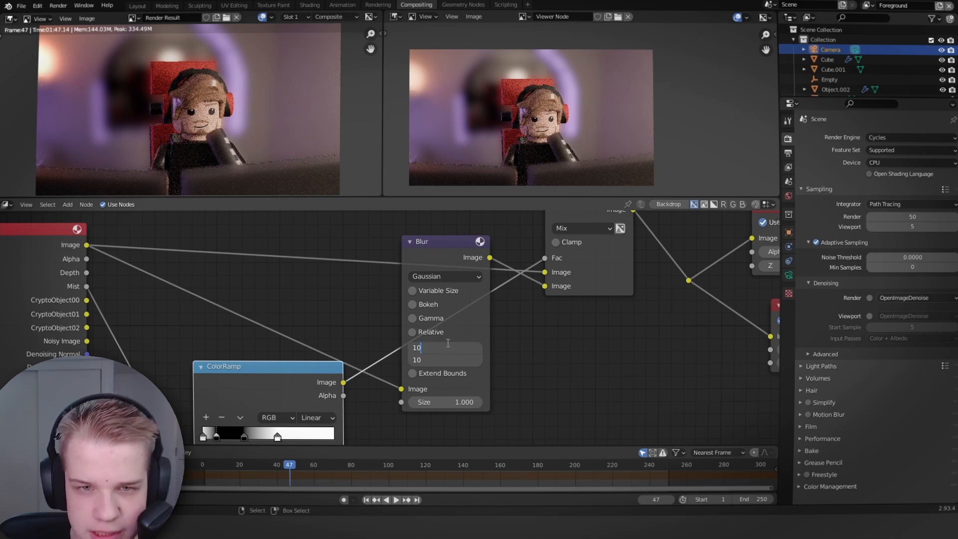
key(Return)
scroll(447, 343, down, 3)
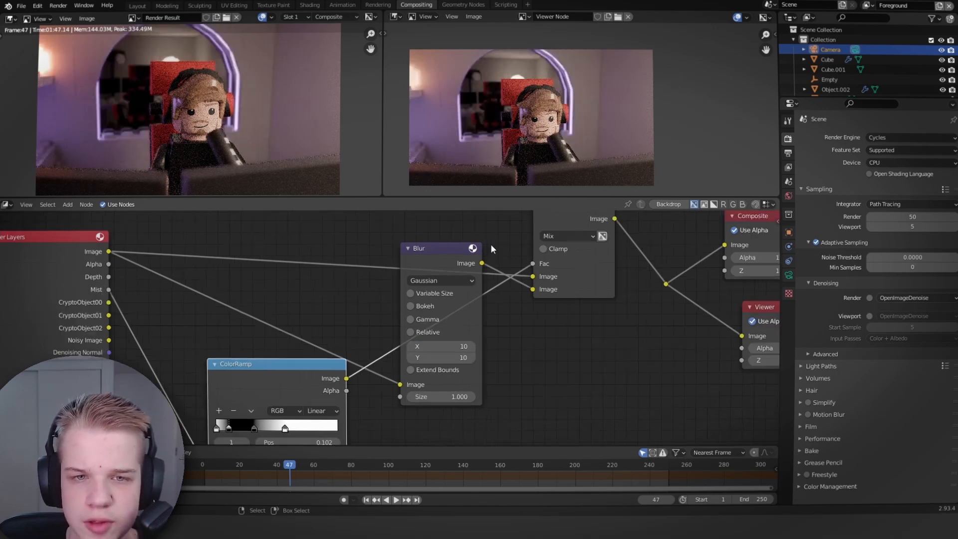
Rearrange the nodes so the ColorRamp and Blur nodes sit below the link from Render Layers to the Mix node
drag(422, 278, 435, 317)
middle_drag(371, 344, 384, 318)
drag(332, 333, 345, 210)
middle_drag(345, 220, 351, 314)
drag(351, 299, 326, 395)
middle_drag(346, 366, 366, 304)
drag(354, 334, 365, 397)
drag(479, 331, 473, 397)
drag(537, 256, 543, 273)
scroll(534, 337, up, 2)
scroll(534, 337, up, 1)
middle_drag(534, 336, 500, 294)
scroll(498, 311, down, 2)
Preview the ColorRamp, Blur and Mix node outputs one after another through the Viewer node
drag(327, 379, 320, 358)
ctrl+shift+click(319, 358)
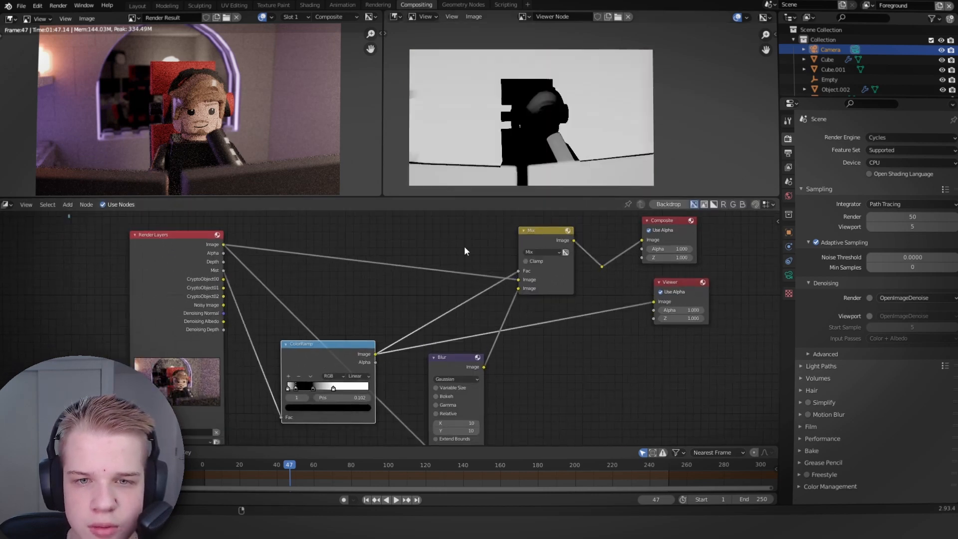
ctrl+shift+click(458, 360)
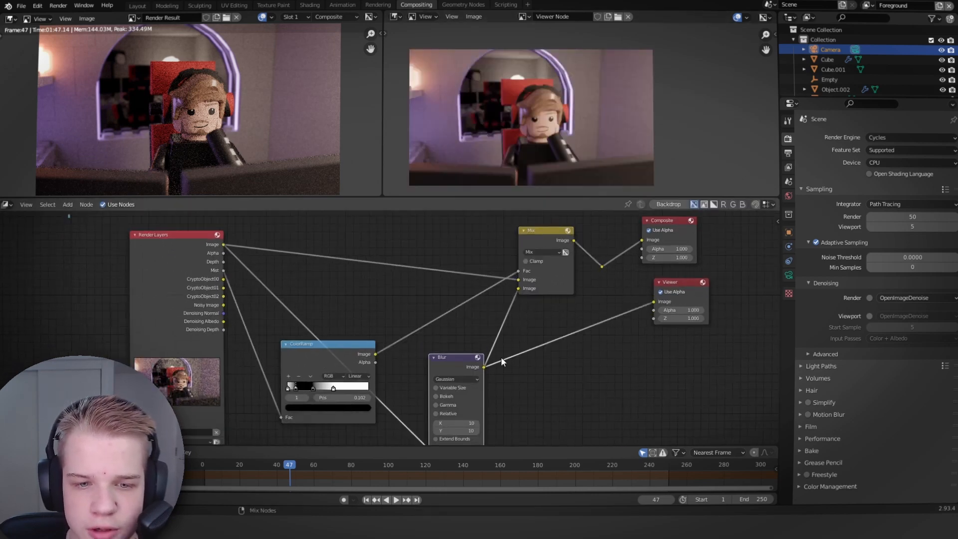
ctrl+shift+click(547, 231)
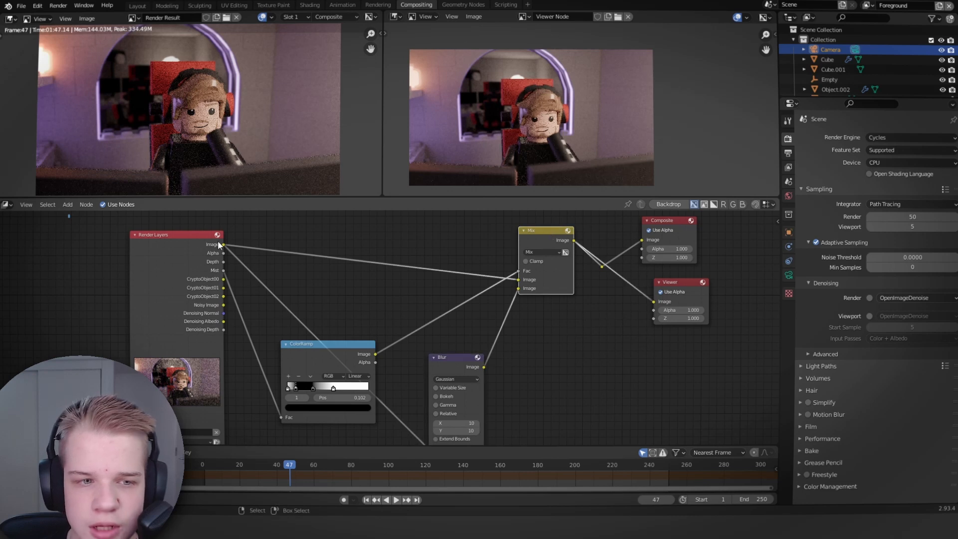
scroll(490, 277, down, 2)
middle_drag(492, 277, 529, 299)
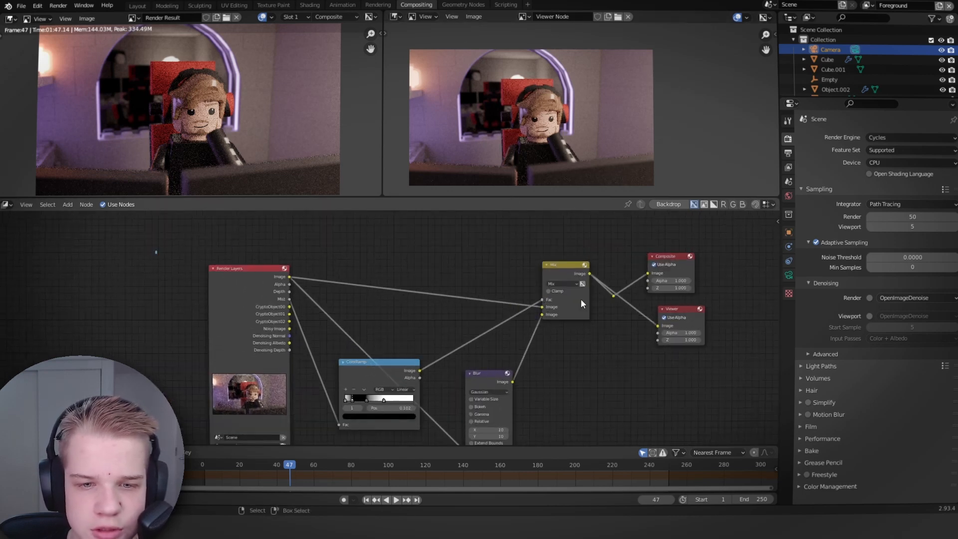
Nudge the Render Layers and Blur nodes to tidy the node layout
click(490, 368)
mouse_move(276, 274)
mouse_down()
mouse_move(256, 261)
mouse_move(267, 276)
mouse_up()
drag(488, 368, 481, 364)
Add a Denoise node onto the link between the Render Layers image output and the Mix node
scroll(399, 279, up, 4)
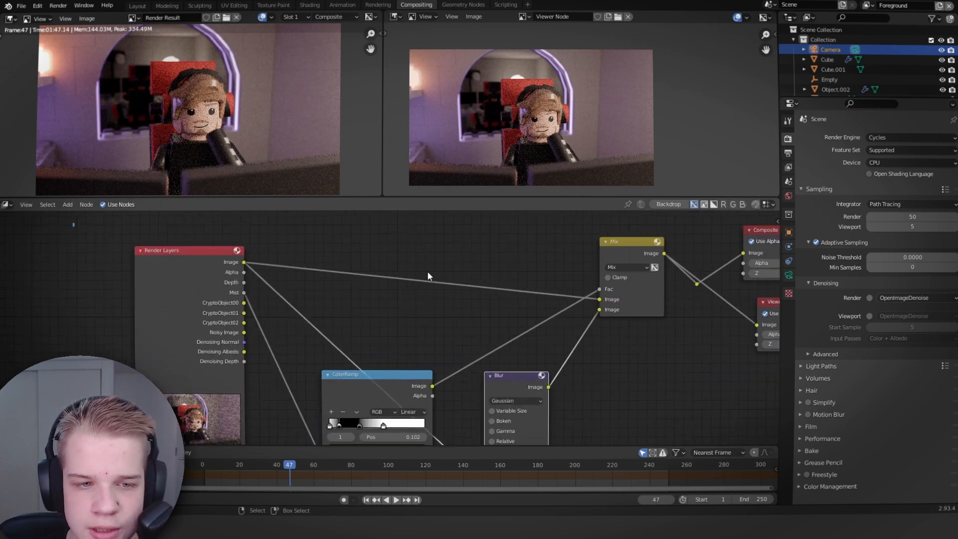
middle_drag(428, 271, 486, 311)
key(shift+a)
scroll(405, 319, down, 1)
click(409, 314)
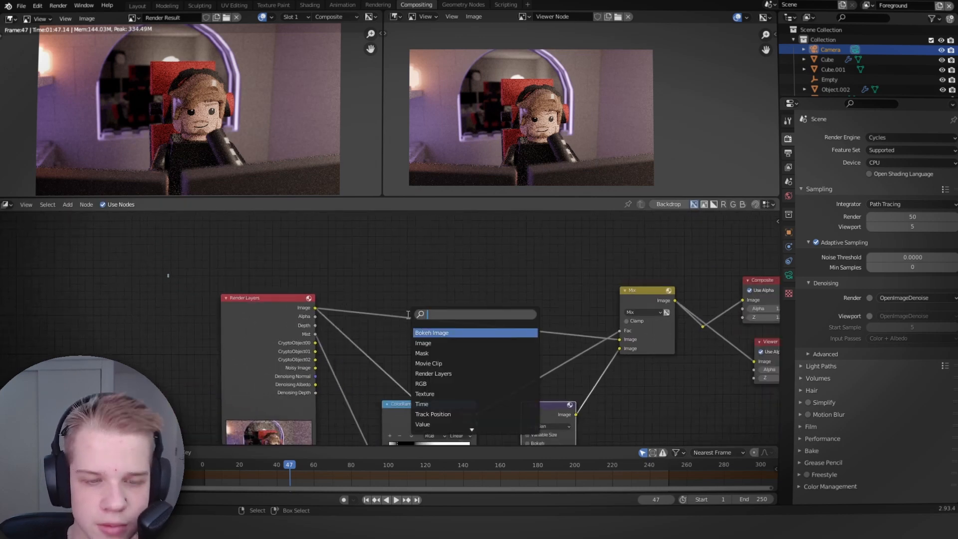
text(deno)
key(Return)
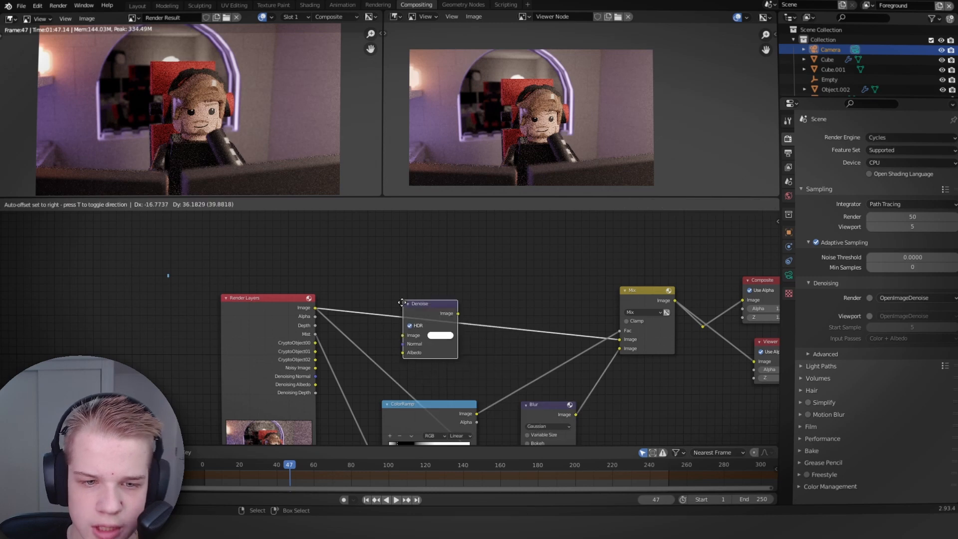
click(384, 342)
Connect the Render Layers' Denoising Normal and Denoising Albedo outputs to the Denoise node's Normal and Albedo inputs
scroll(384, 339, up, 1)
drag(303, 384, 425, 331)
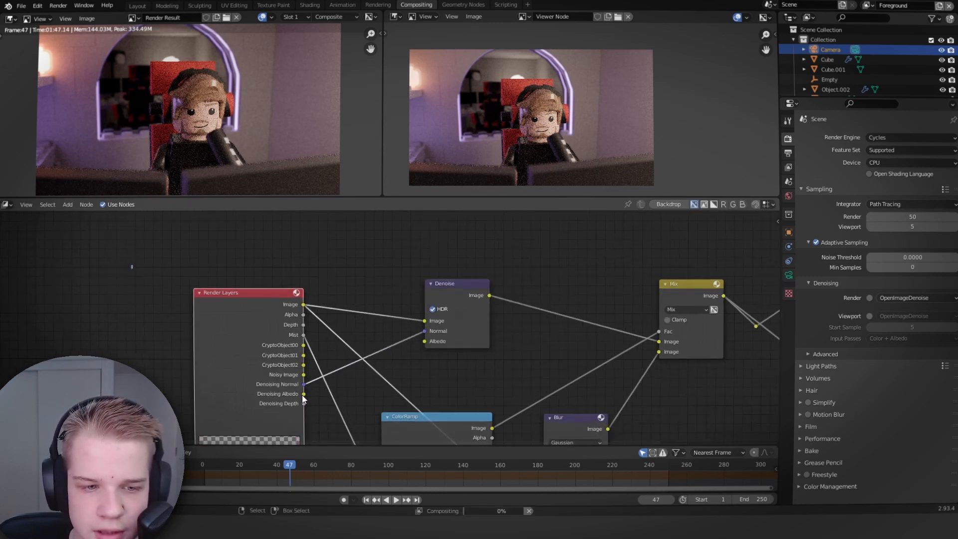
drag(303, 394, 425, 341)
scroll(479, 372, down, 2)
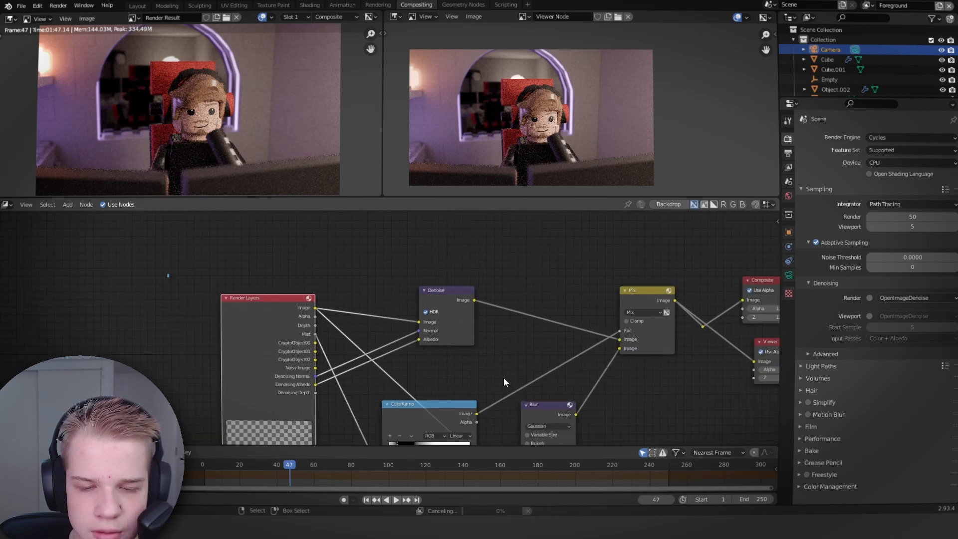
Connect the Denoise node's image output to the Blur node's image input and nudge the Blur node slightly
scroll(475, 339, up, 1)
click(457, 297)
scroll(449, 289, down, 2)
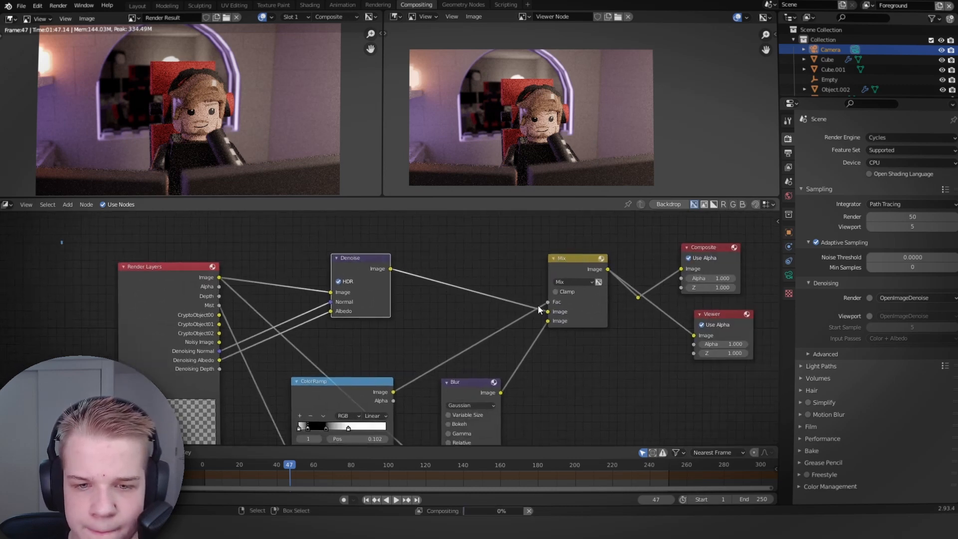
scroll(391, 271, down, 1)
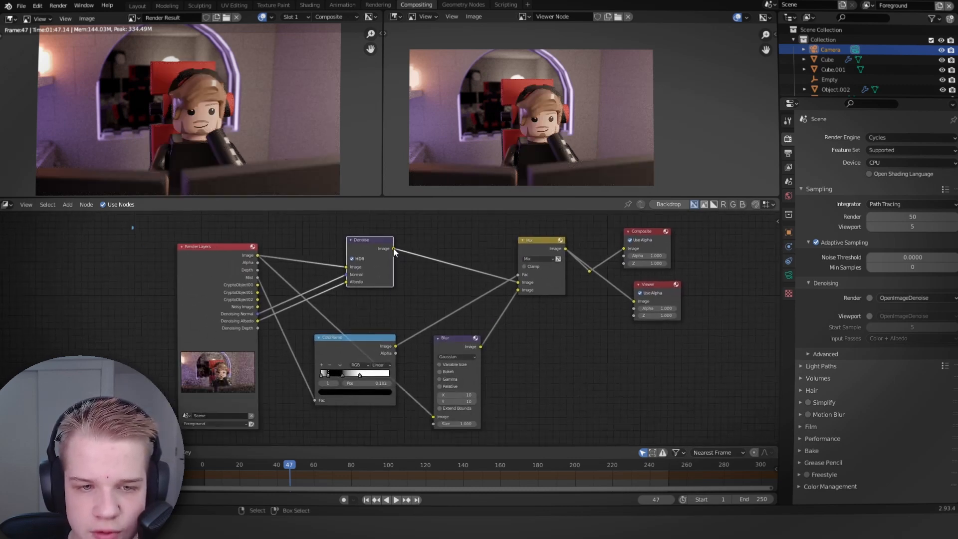
drag(393, 248, 433, 417)
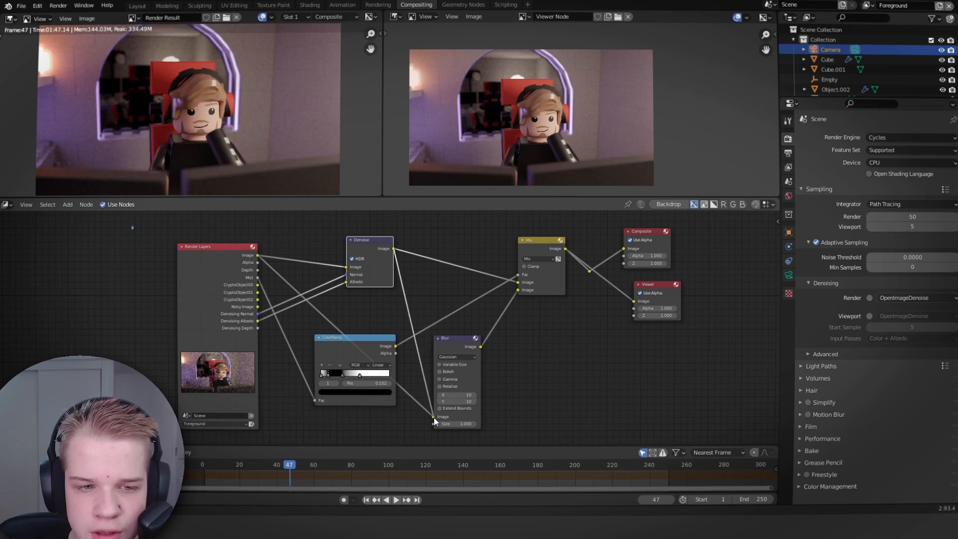
drag(446, 345, 453, 342)
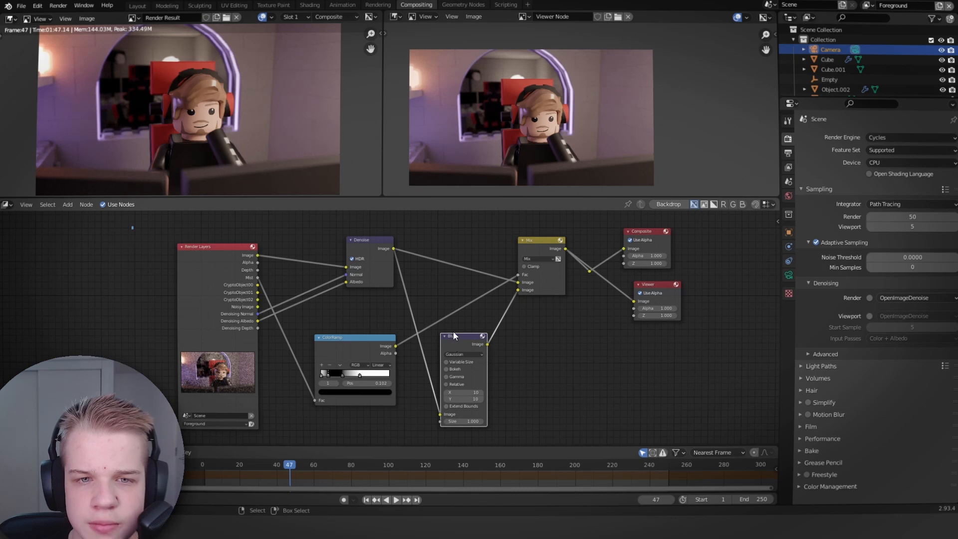
Set the Blur node's X and Y to 30
scroll(424, 363, up, 2)
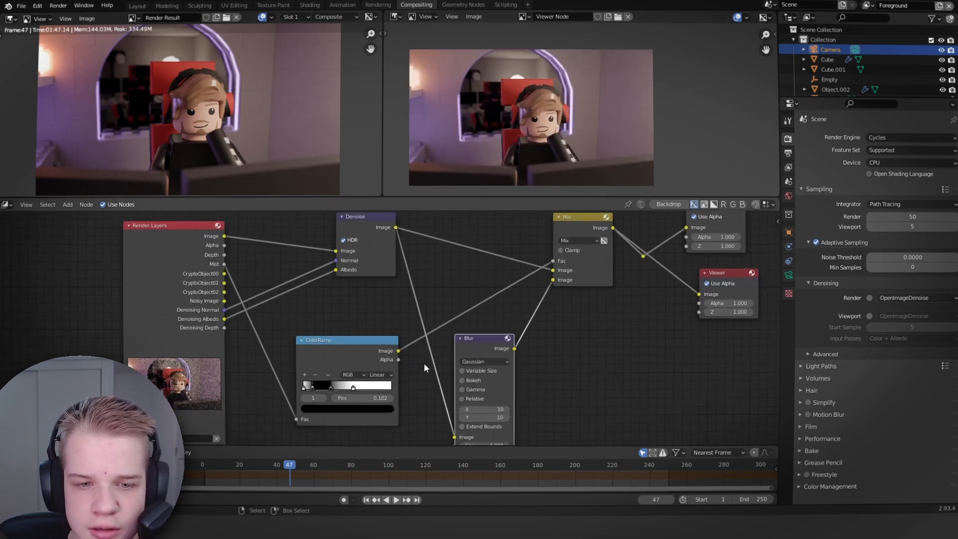
click(479, 368)
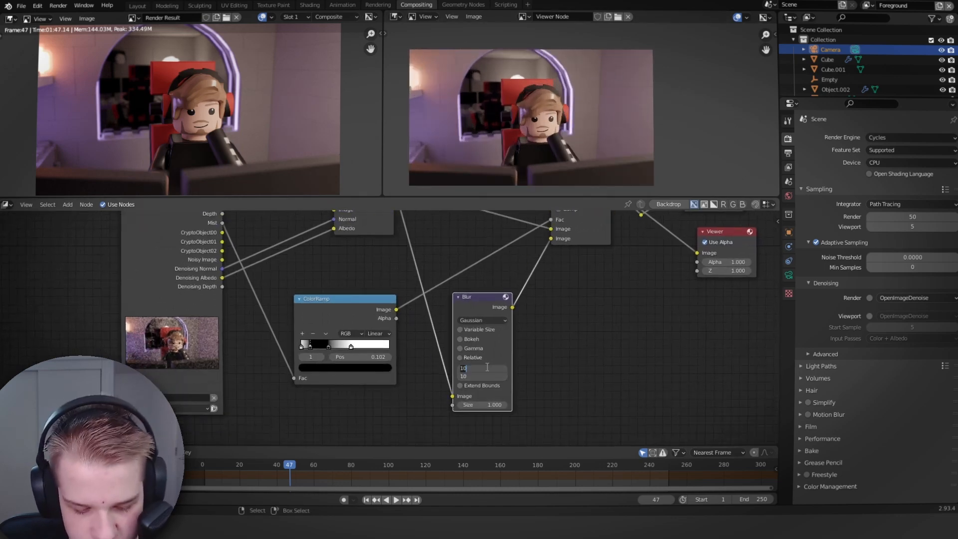
text(30)
key(Return)
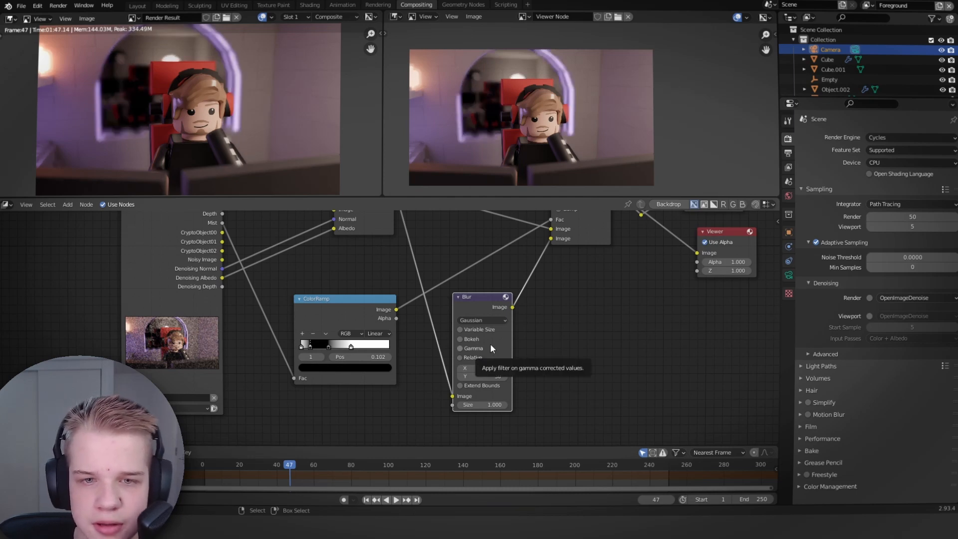
scroll(648, 157, up, 1)
scroll(643, 150, down, 2)
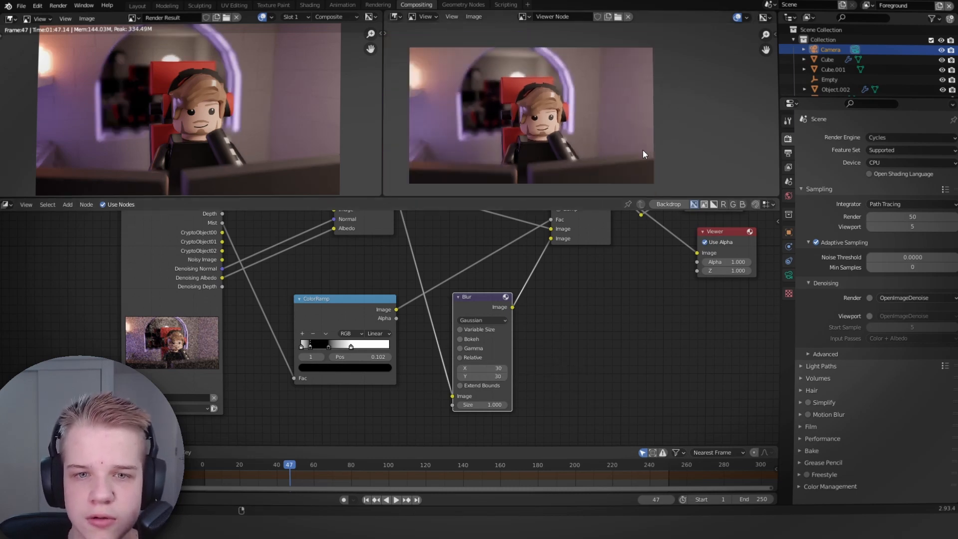
scroll(609, 142, up, 1)
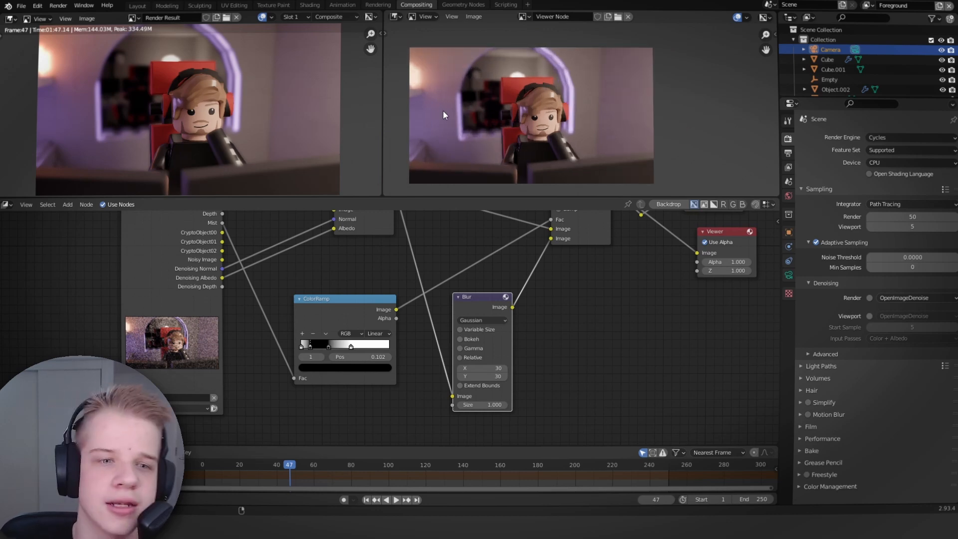
Move the ColorRamp's white stop to position 0.950
scroll(391, 332, up, 2)
drag(342, 352, 387, 352)
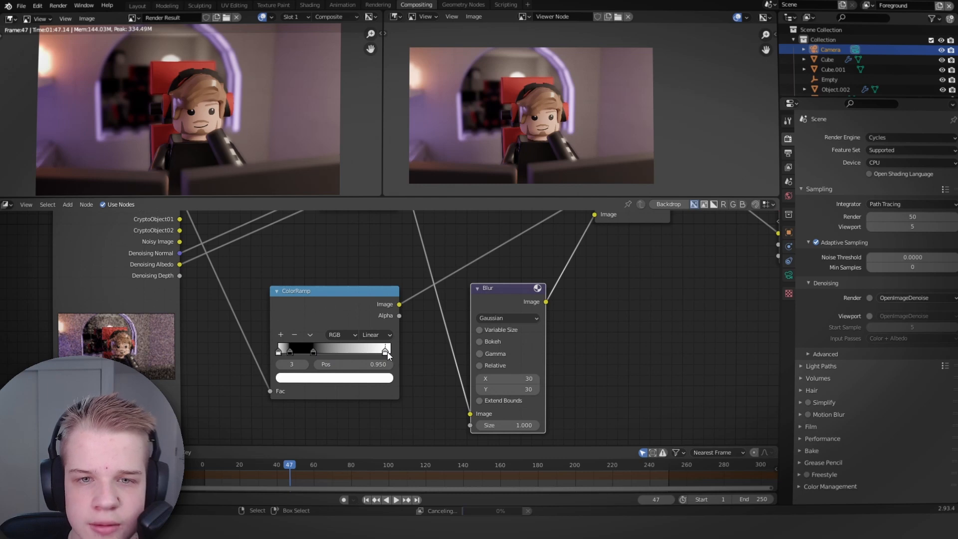
scroll(587, 75, down, 2)
scroll(582, 110, up, 2)
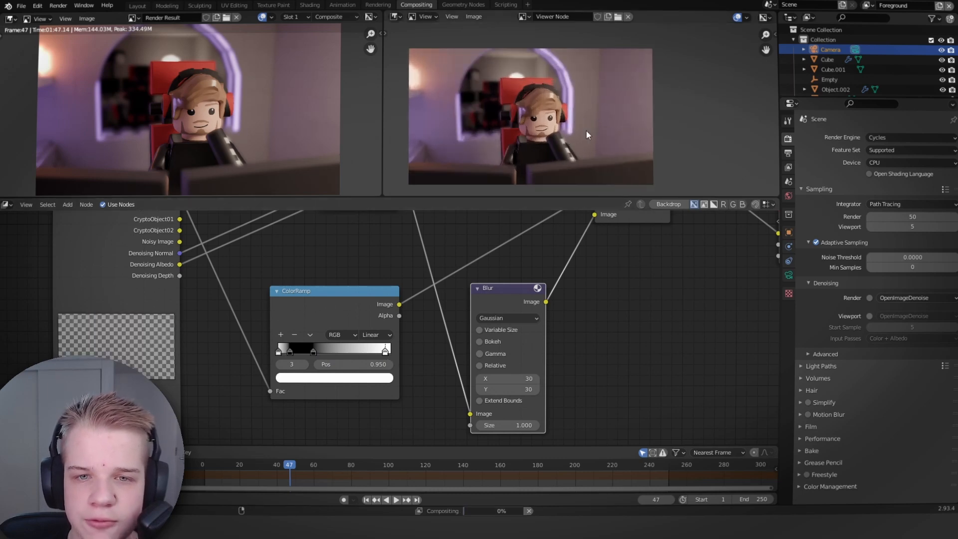
Move the Composite and Viewer nodes and their reroute point farther away from the Mix node to make room
key(Home)
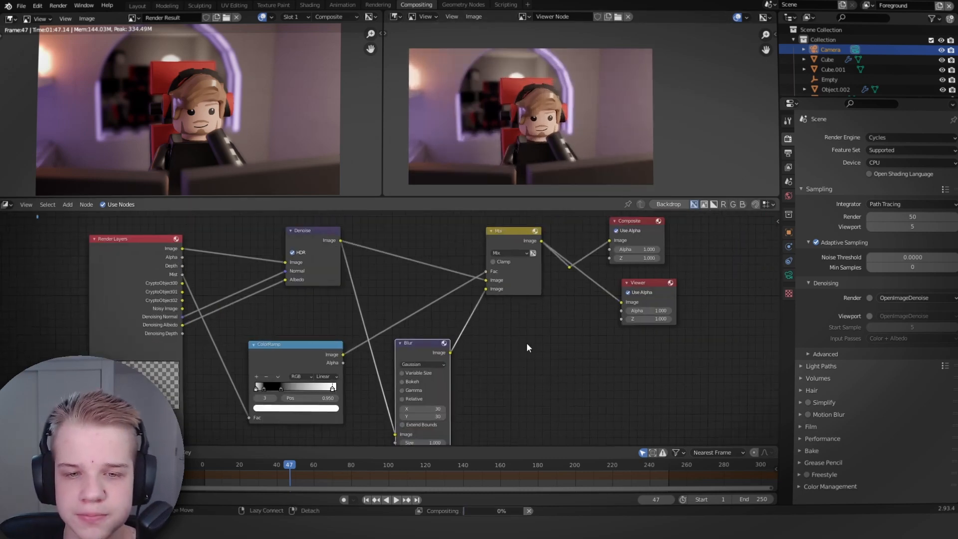
middle_drag(465, 325, 412, 339)
drag(511, 344, 646, 217)
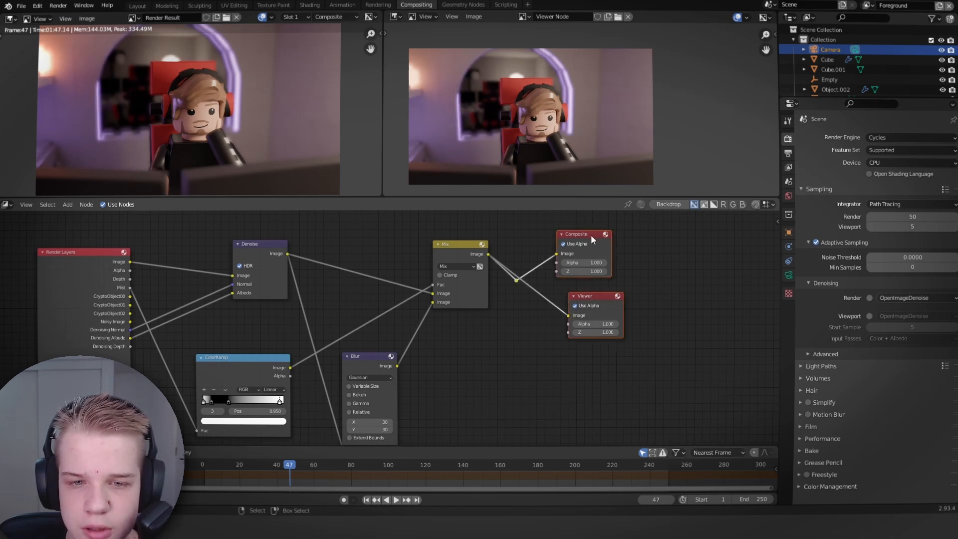
drag(591, 234, 673, 221)
drag(598, 268, 646, 302)
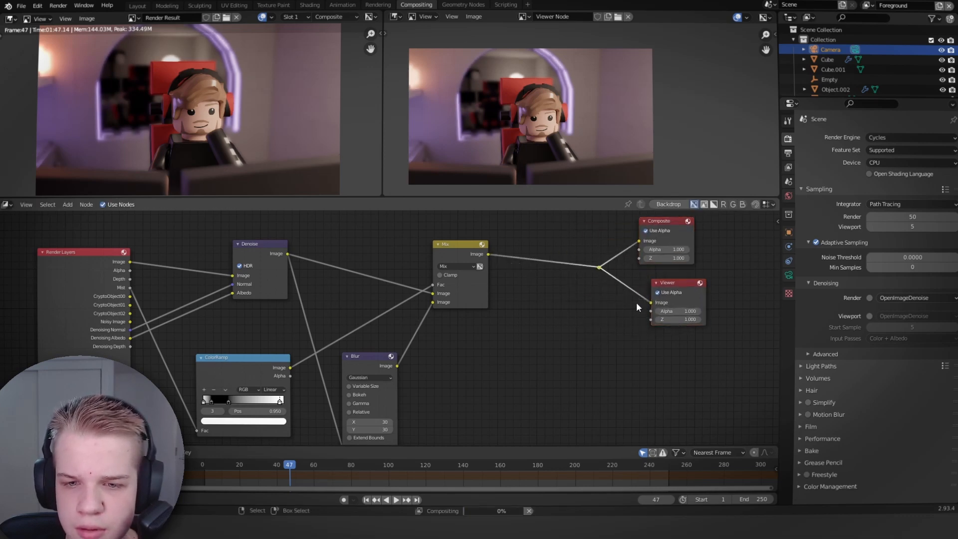
click(607, 301)
scroll(573, 297, up, 1)
scroll(579, 300, down, 3)
middle_drag(592, 307, 561, 320)
scroll(426, 319, up, 3)
scroll(435, 318, down, 5)
middle_drag(488, 308, 516, 295)
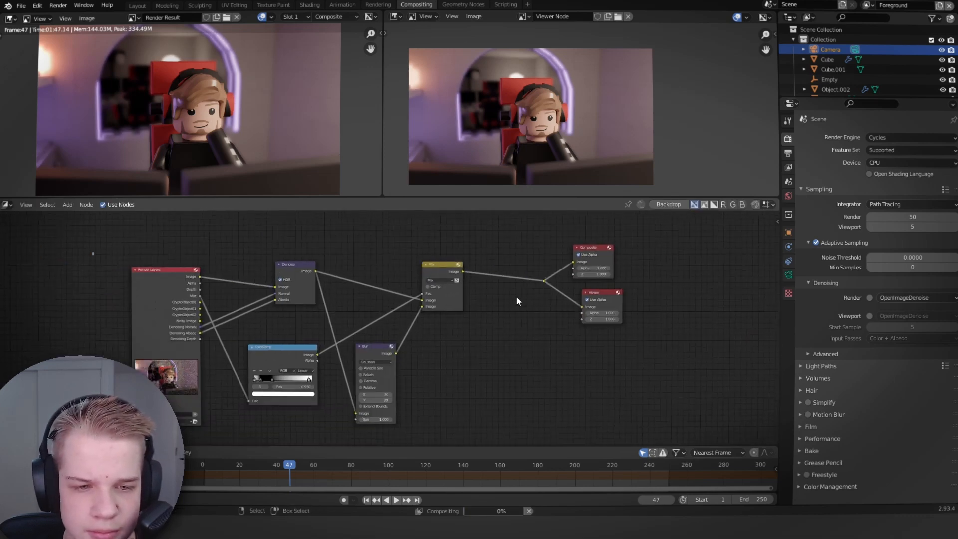
Add a Glare node onto the link between the Mix node and the reroute point
key(shift+a)
click(517, 296)
text(glare)
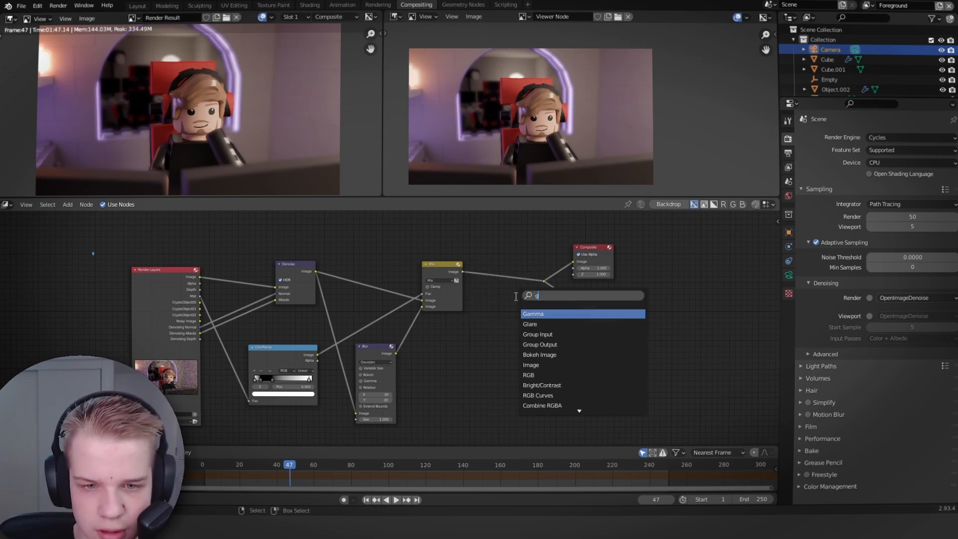
key(Return)
click(504, 270)
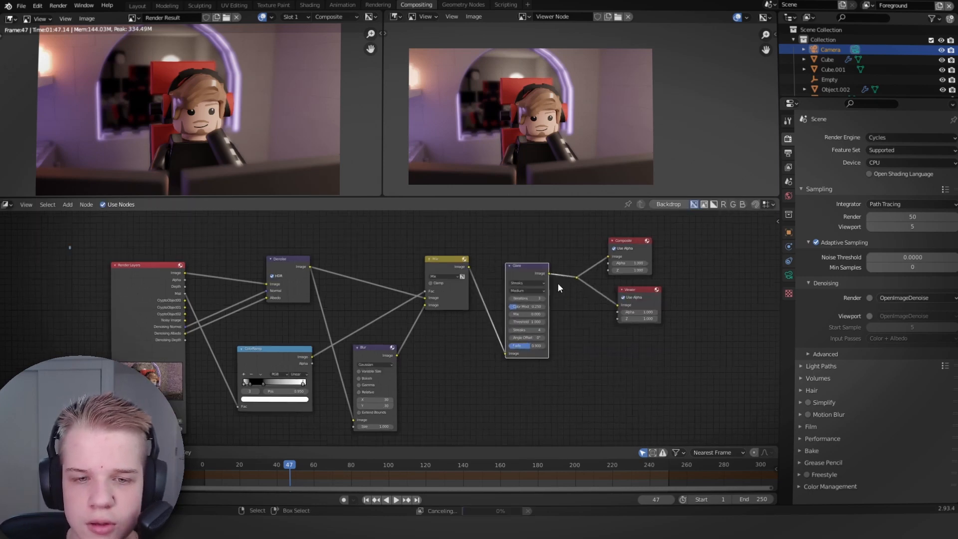
Mute and unmute the Glare node to compare the image with and without the effect
scroll(556, 283, up, 3)
scroll(421, 307, up, 2)
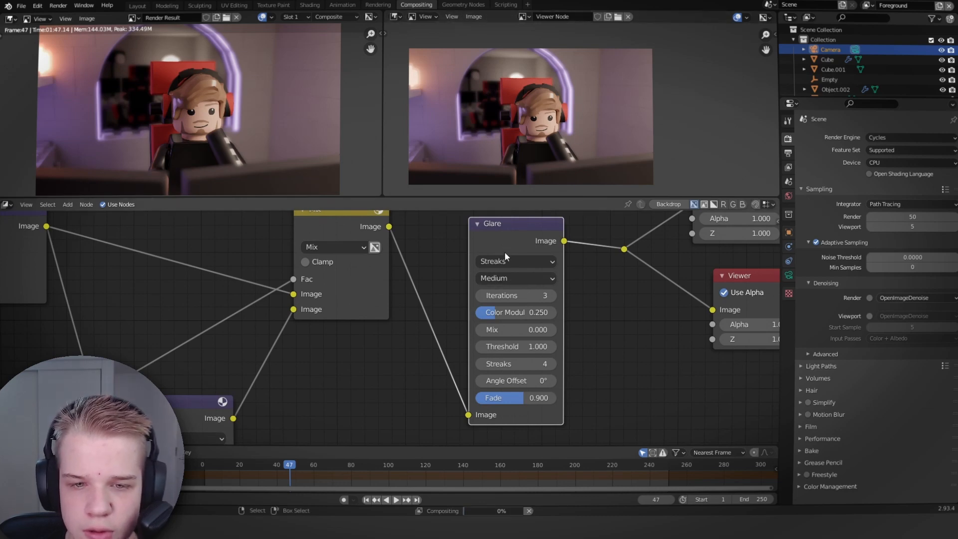
key(m)
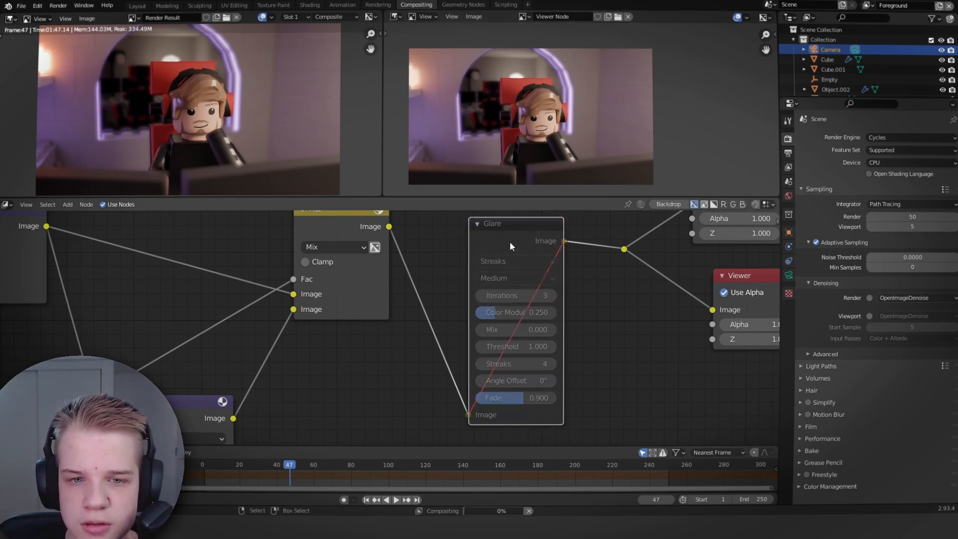
key(m)
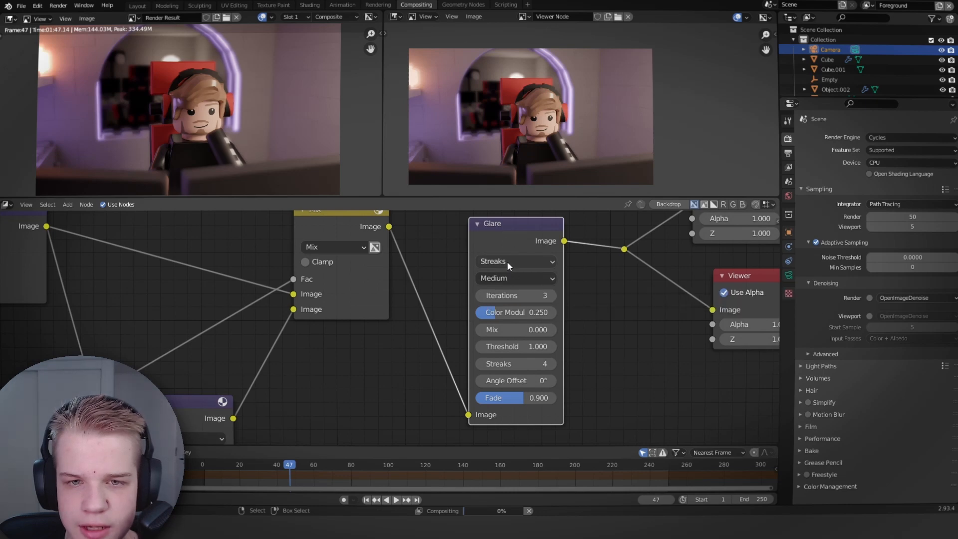
Set the Glare node's type to Fog Glow
scroll(465, 268, down, 2)
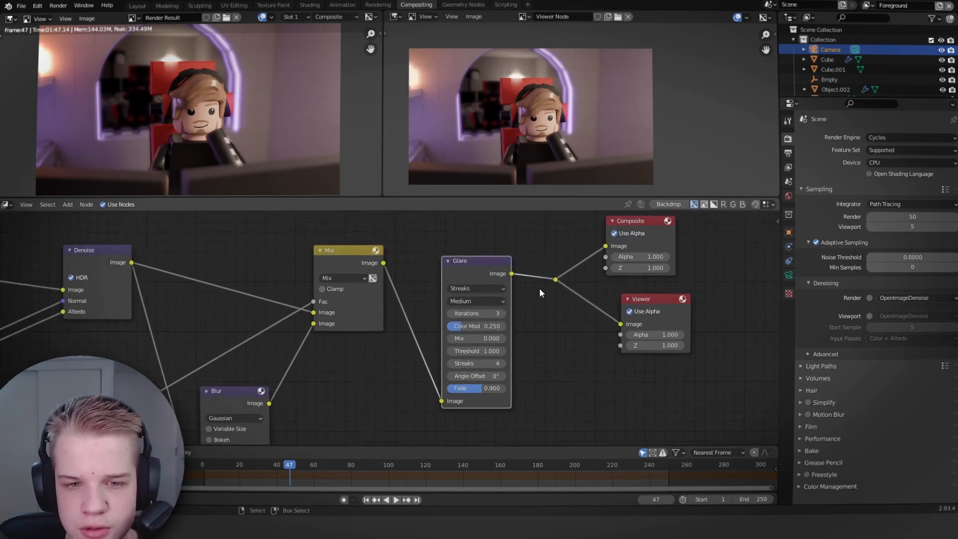
click(475, 288)
click(475, 322)
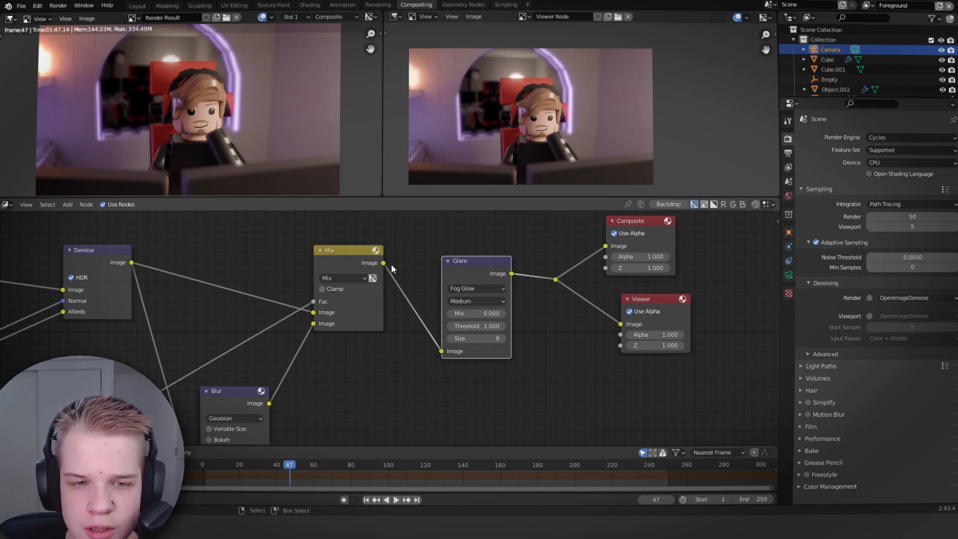
Link Mix directly to the output reroute, detach the Glare node, and insert it between the Denoise and Mix nodes
drag(384, 264, 555, 279)
drag(472, 268, 457, 306)
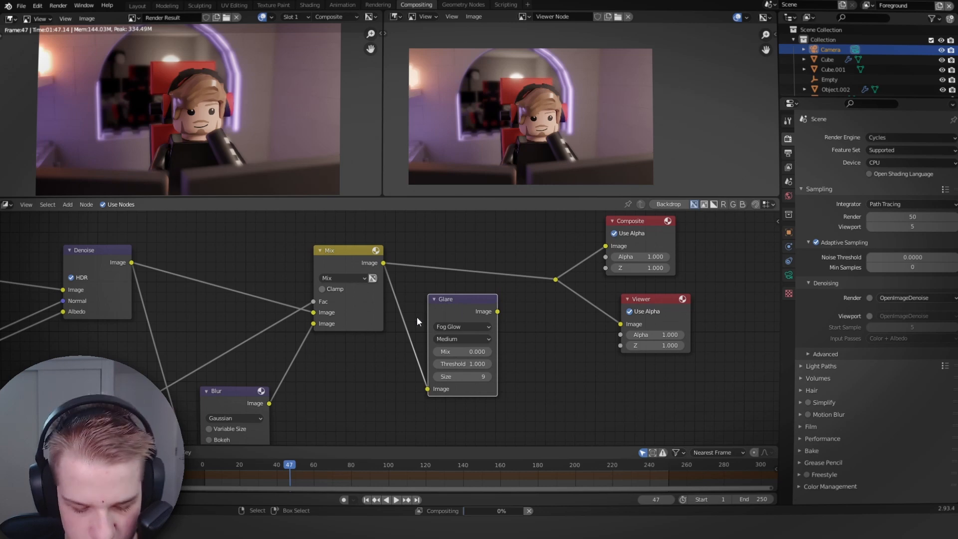
ctrl+right_drag(417, 317, 401, 373)
drag(452, 302, 422, 318)
scroll(498, 379, up, 3)
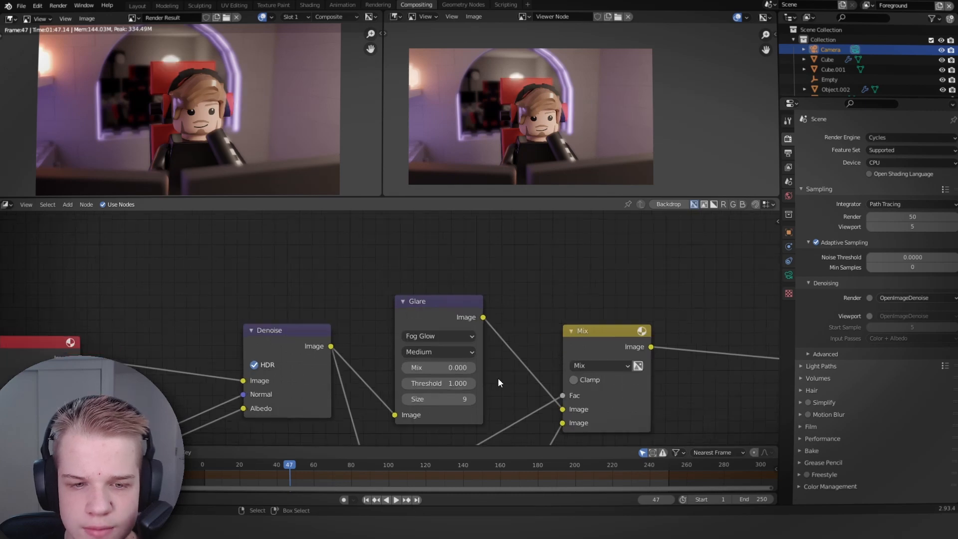
middle_drag(511, 368, 525, 293)
click(447, 268)
Move the Render Layers and Denoise nodes away from the rest of the tree to widen the gap after Denoise
scroll(529, 313, down, 3)
drag(410, 255, 409, 256)
scroll(435, 293, down, 3)
middle_drag(427, 300, 475, 283)
scroll(475, 283, up, 2)
middle_drag(363, 271, 423, 299)
scroll(423, 299, down, 4)
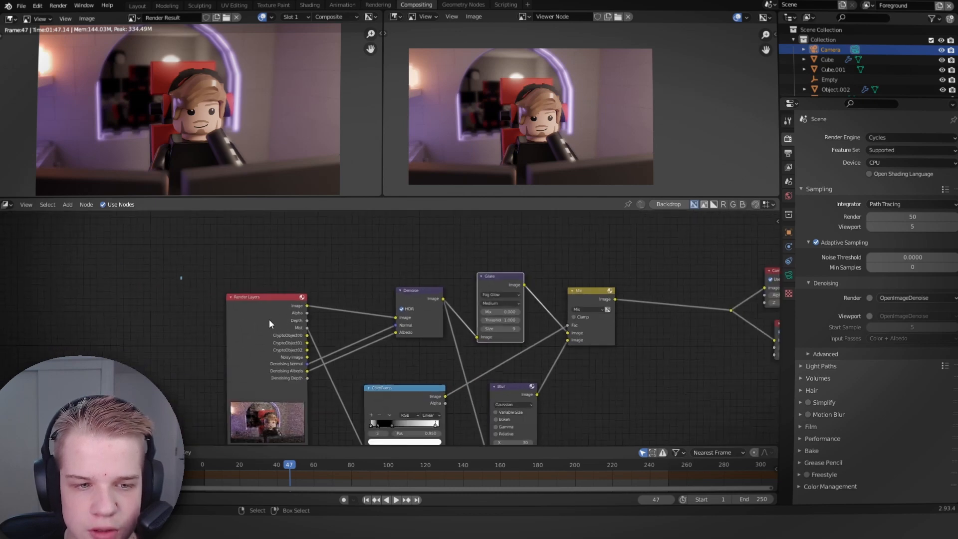
middle_drag(268, 319, 312, 307)
drag(203, 350, 255, 279)
scroll(429, 272, down, 1)
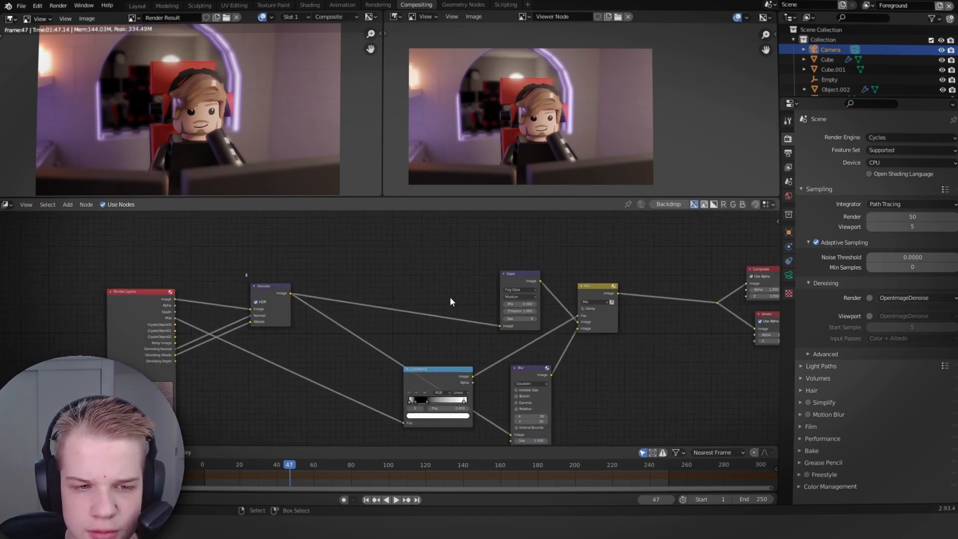
Add a shared reroute point to the two links leaving the Denoise node and place it midway before the Glare node
scroll(465, 303, up, 1)
scroll(317, 312, up, 1)
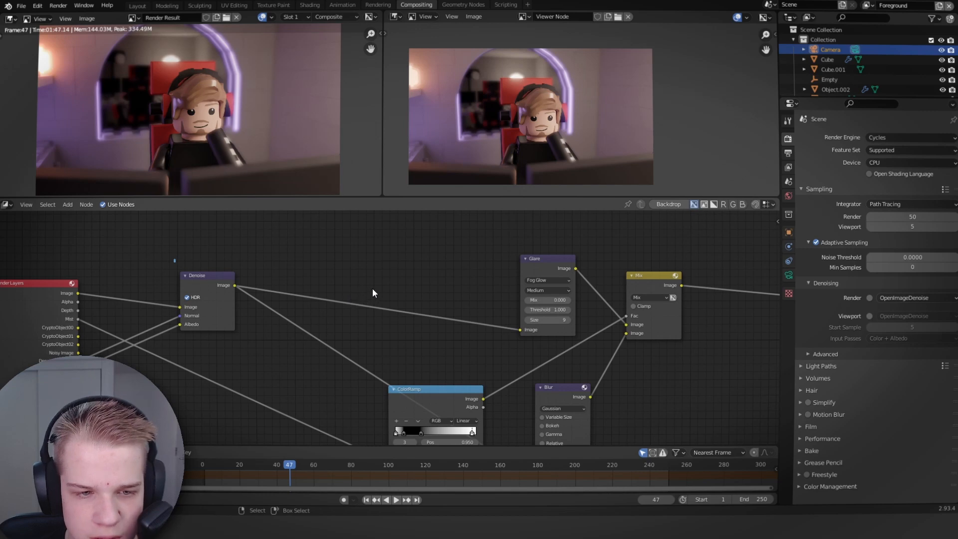
shift+right_drag(372, 289, 349, 376)
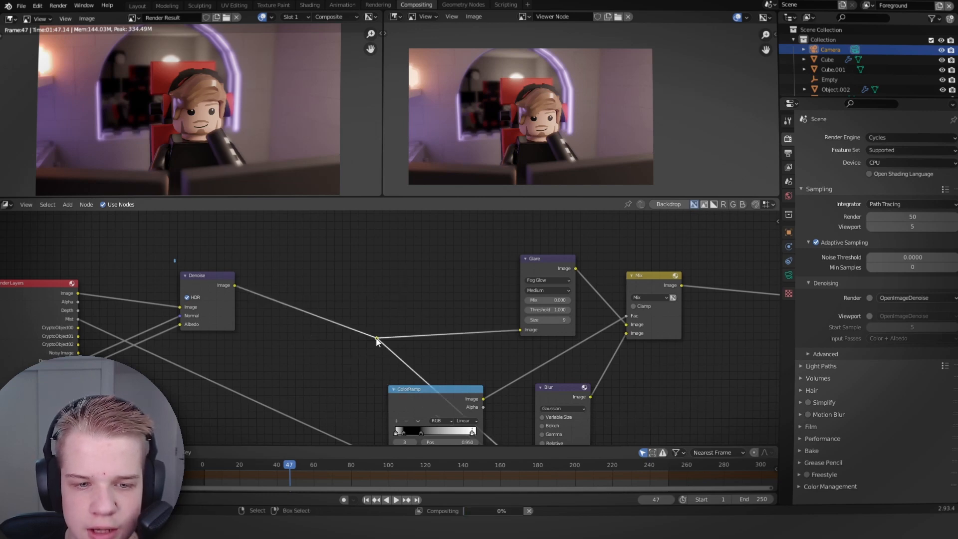
drag(377, 339, 390, 314)
Delete the Glare node while keeping the link through to the Mix node
click(552, 266)
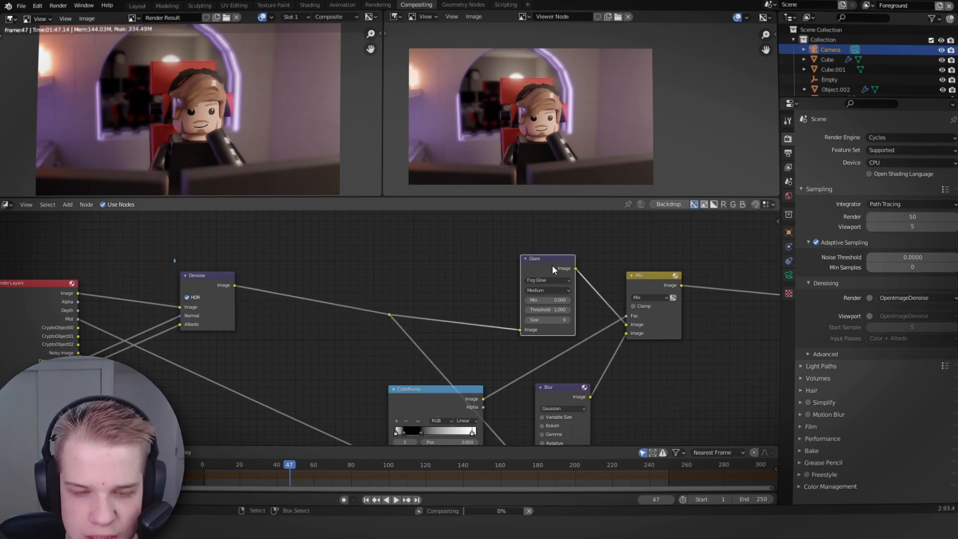
key(ctrl+x)
Add a Glare node and insert it on the link between the Denoise node and the shared reroute point
key(shift+a)
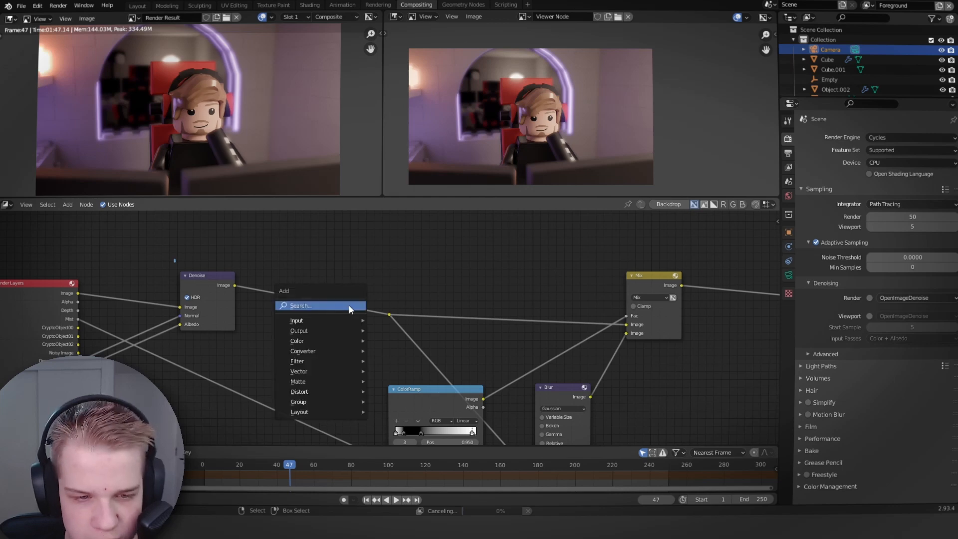
click(349, 305)
text(glare)
key(Return)
click(299, 259)
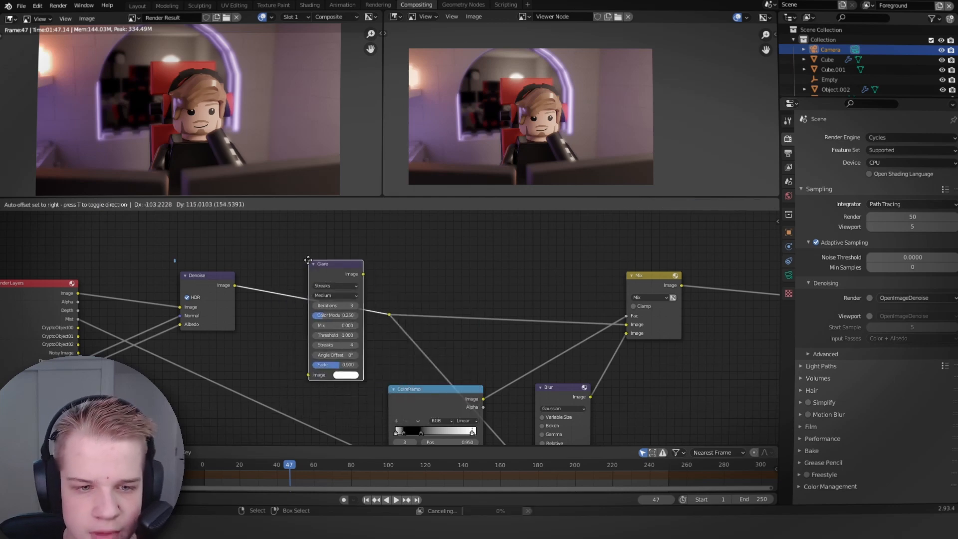
Set the new Glare node's type to Fog Glow and its size to 9
click(326, 285)
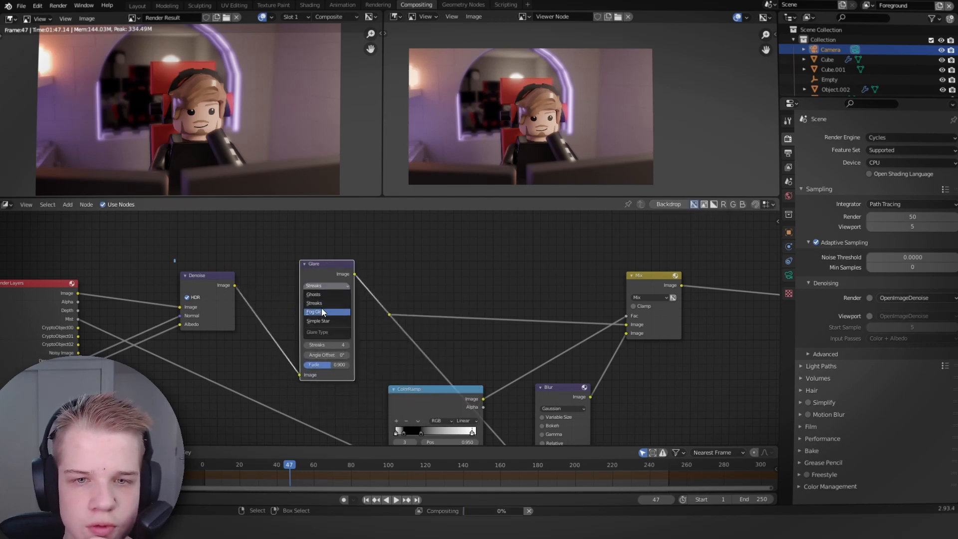
click(322, 312)
scroll(379, 309, up, 2)
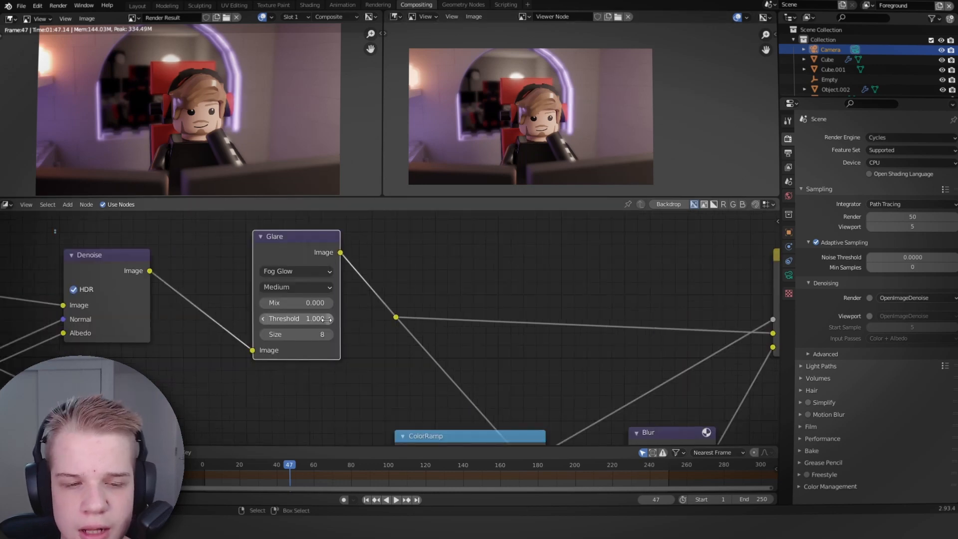
drag(305, 334, 315, 335)
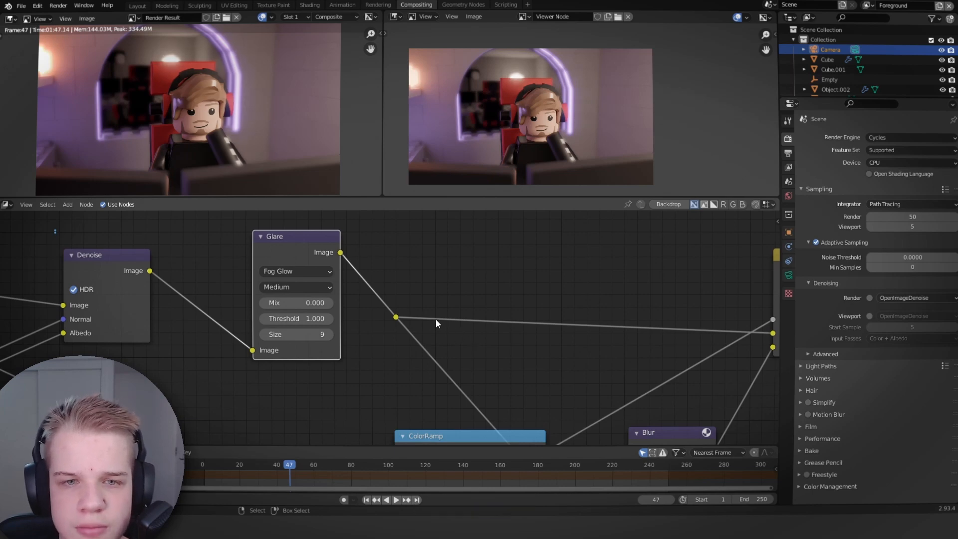
Try the Streaks type on the Glare node and examine the effect around the neon light in the viewer image
click(295, 271)
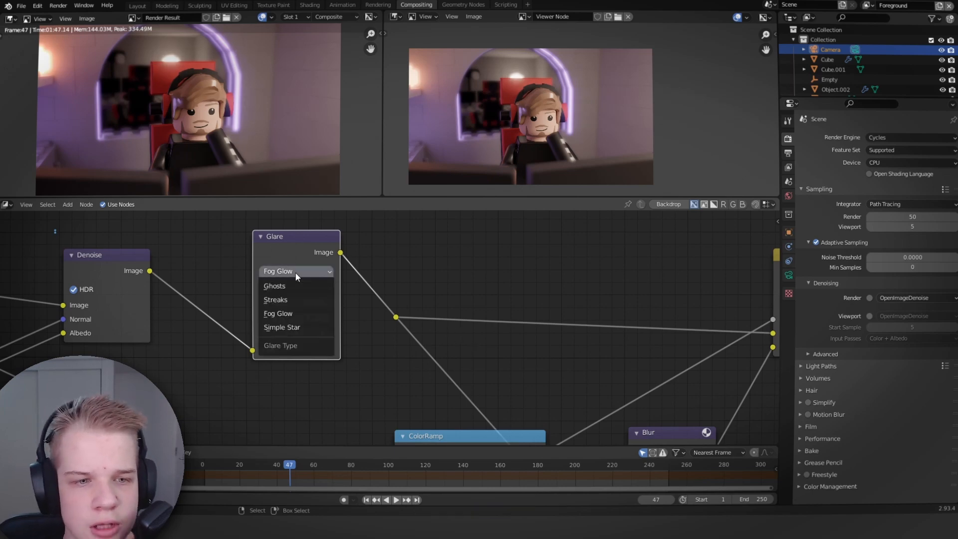
click(289, 298)
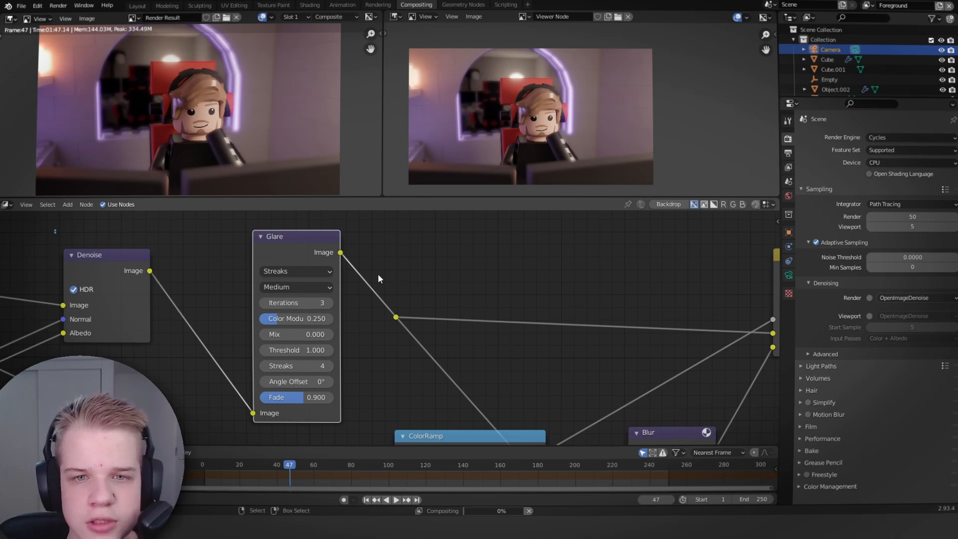
scroll(361, 312, down, 1)
scroll(366, 298, up, 1)
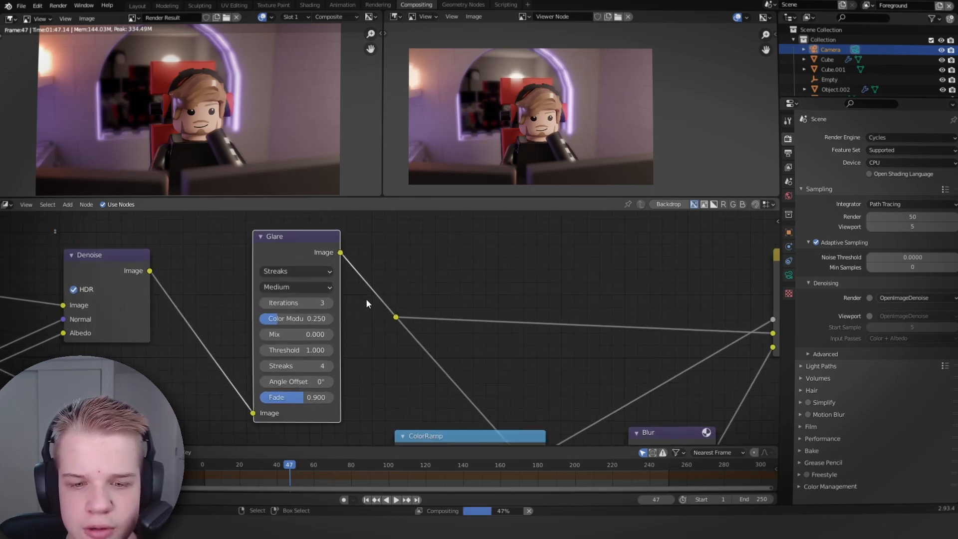
scroll(366, 298, down, 1)
scroll(367, 299, up, 1)
scroll(603, 131, up, 5)
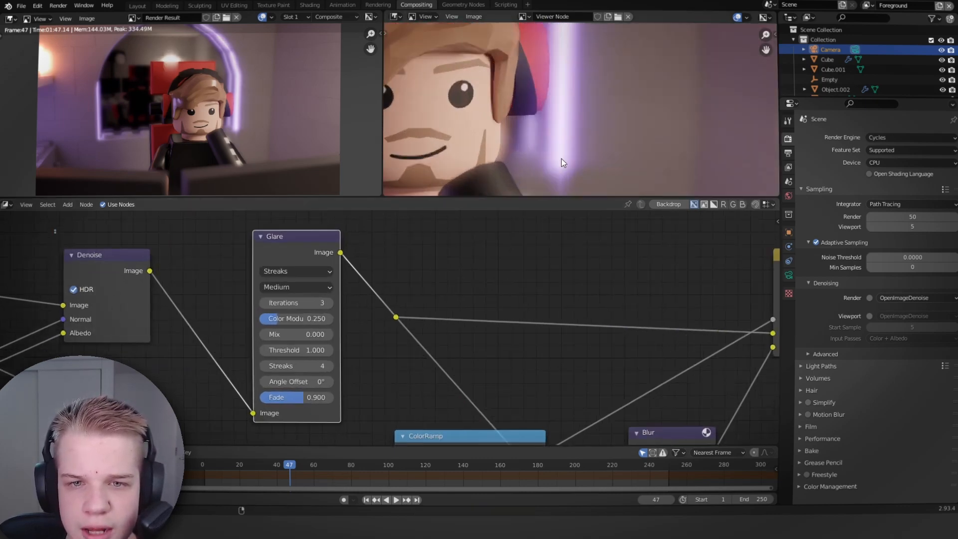
middle_drag(564, 156, 566, 149)
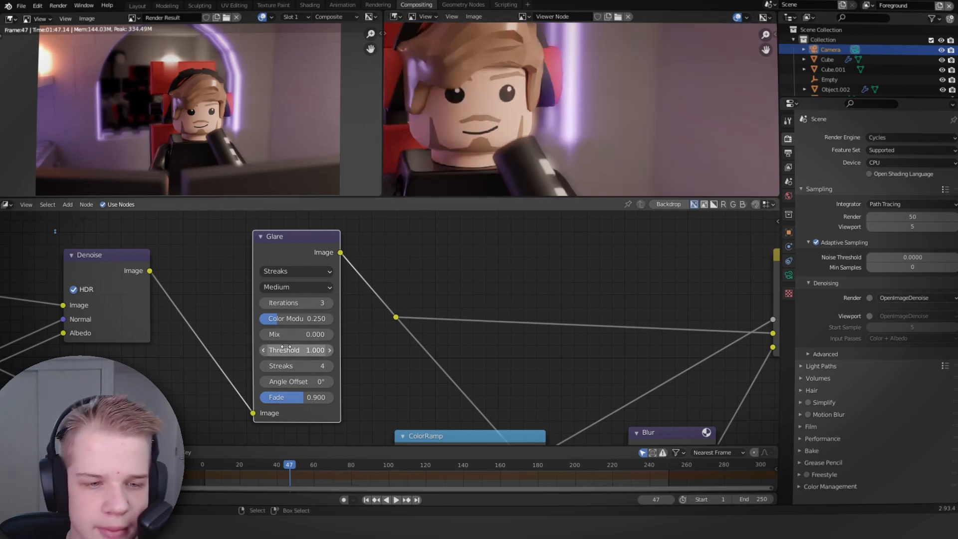
Set the Glare node's streak iterations to 5 and check the whole viewer image
drag(282, 303, 324, 303)
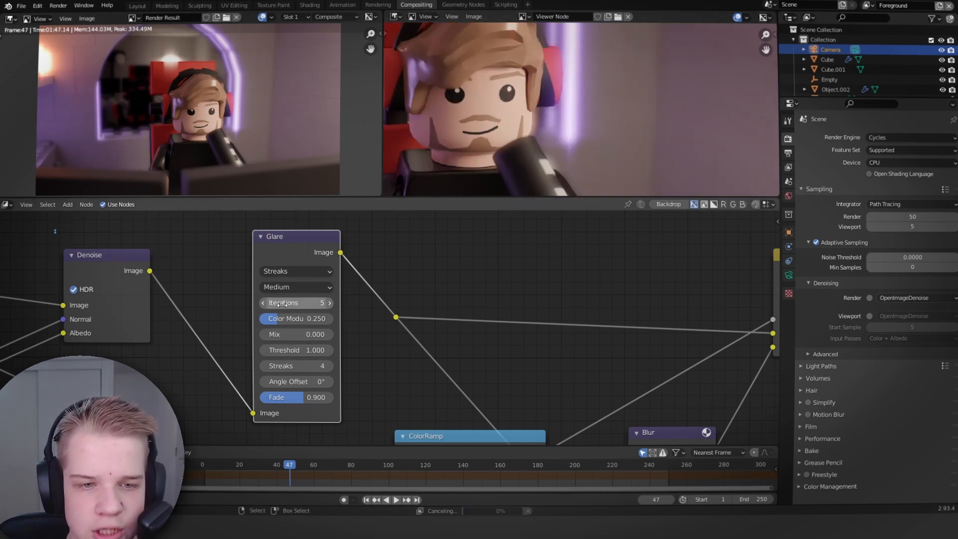
scroll(543, 129, down, 2)
scroll(543, 128, down, 4)
middle_drag(621, 116, 616, 124)
scroll(616, 124, up, 1)
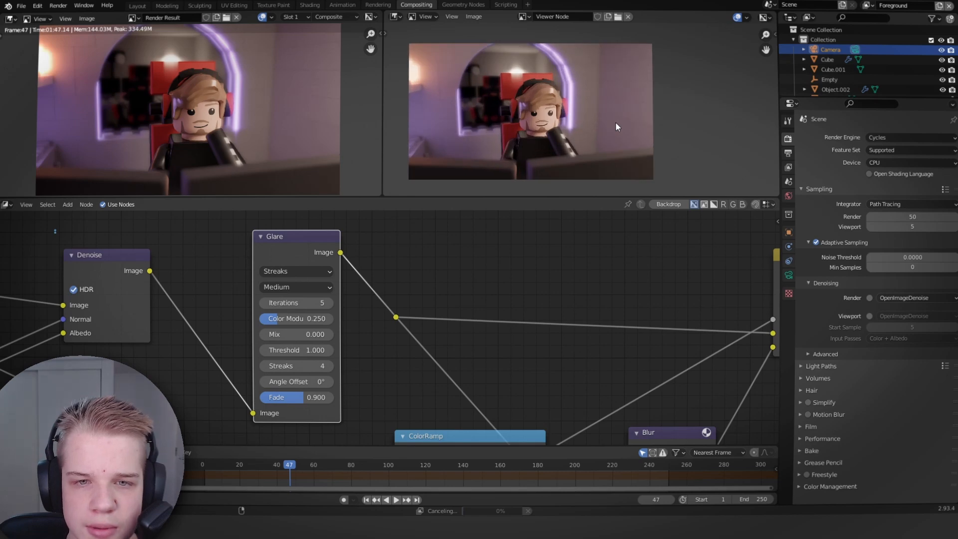
Try the Glare node's streak fade at 1.000 and reduce it to 0.950
drag(295, 398, 329, 398)
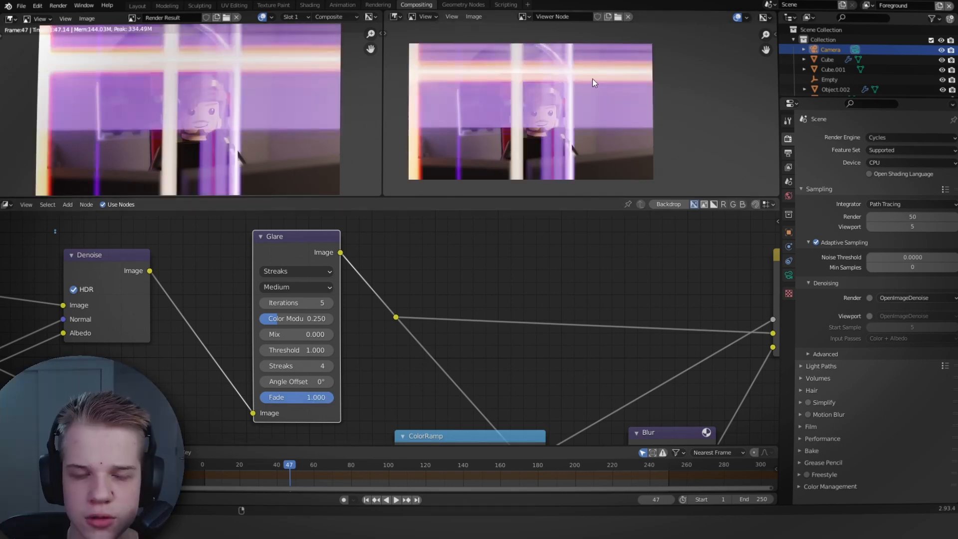
click(315, 398)
text(0.)
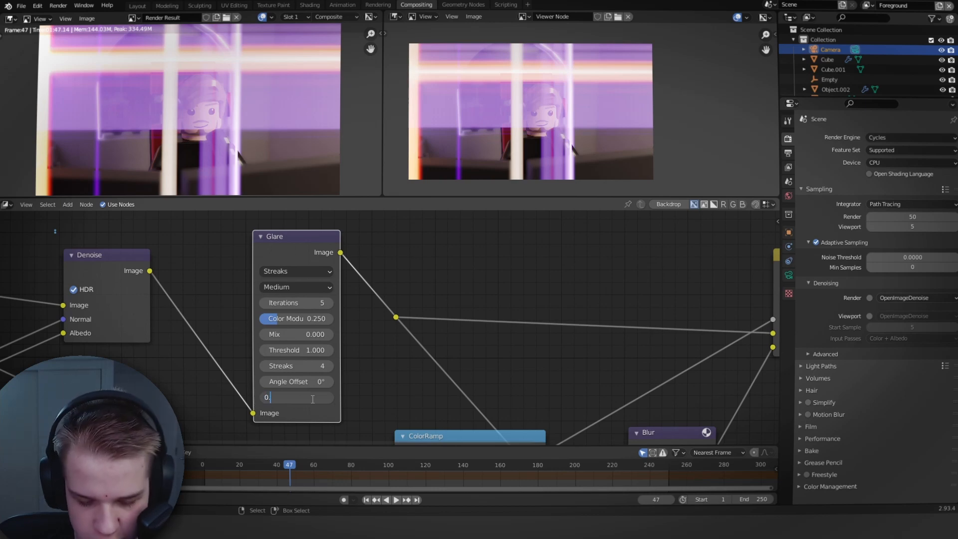
text(85)
key(Return)
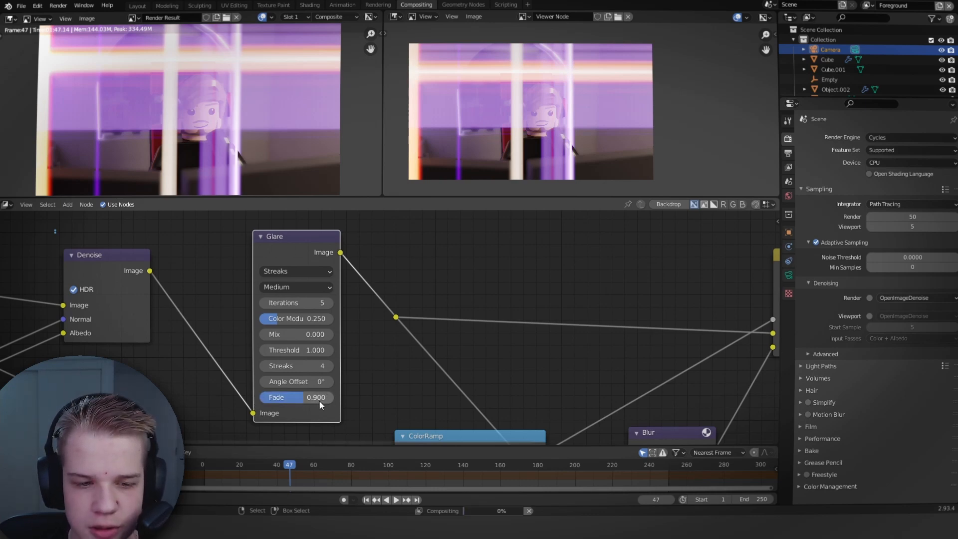
Examine the streaks in the viewer image and return the Glare type to Fog Glow
scroll(334, 389, down, 2)
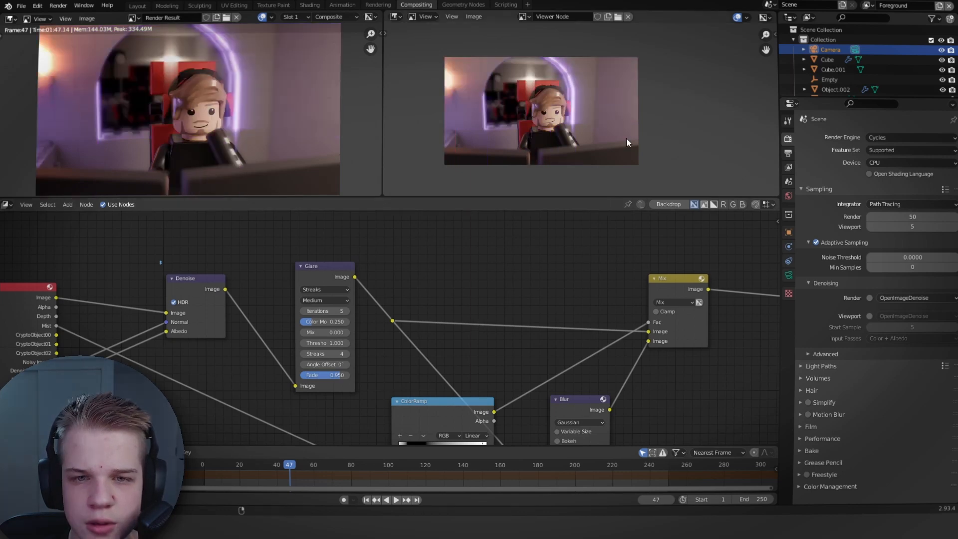
scroll(553, 94, up, 3)
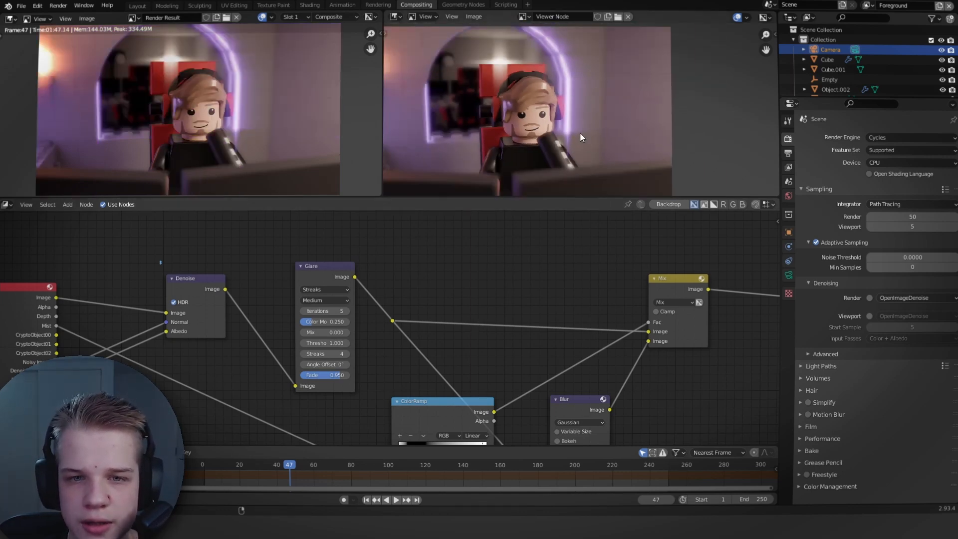
click(324, 290)
click(315, 318)
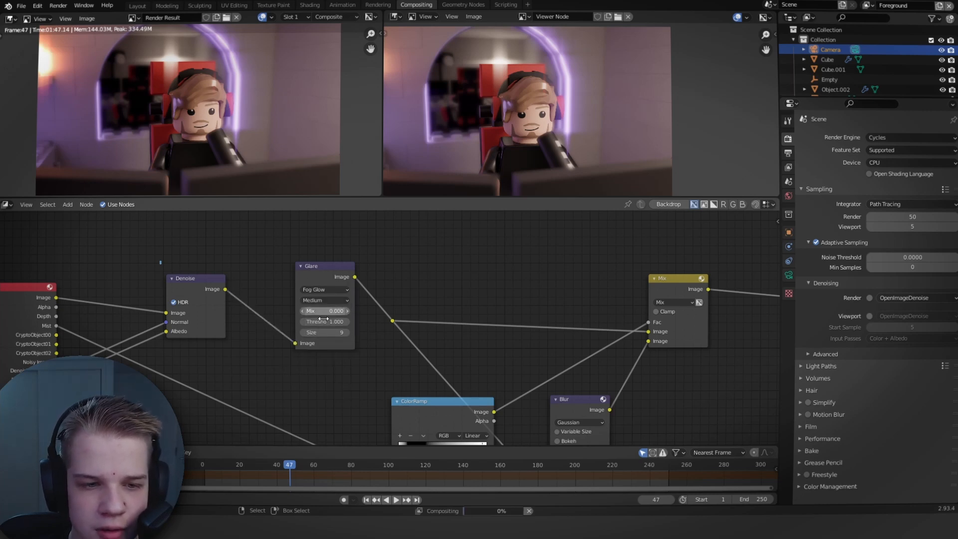
Move the Composite and Viewer nodes with their reroute point farther from the Mix node to make room
scroll(372, 312, up, 2)
scroll(370, 313, down, 4)
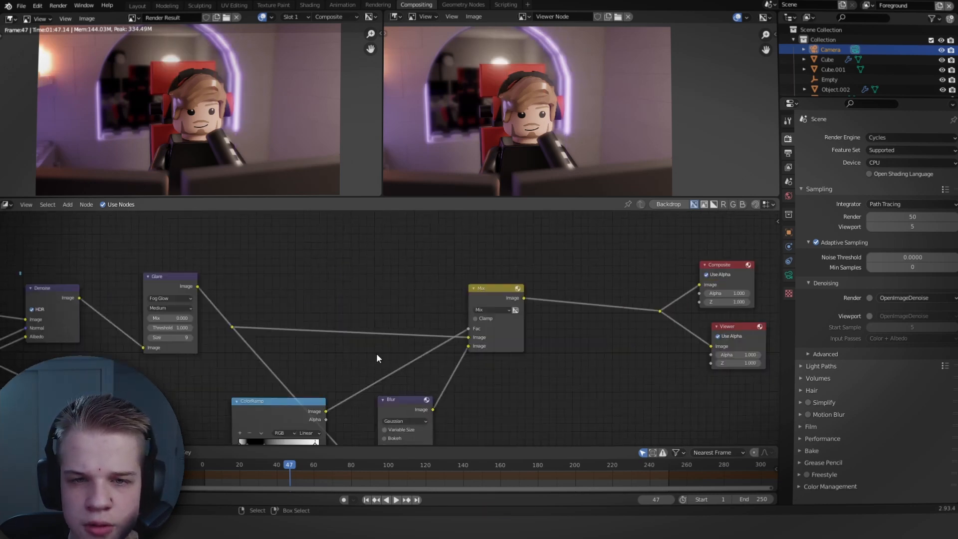
scroll(386, 362, right, 5)
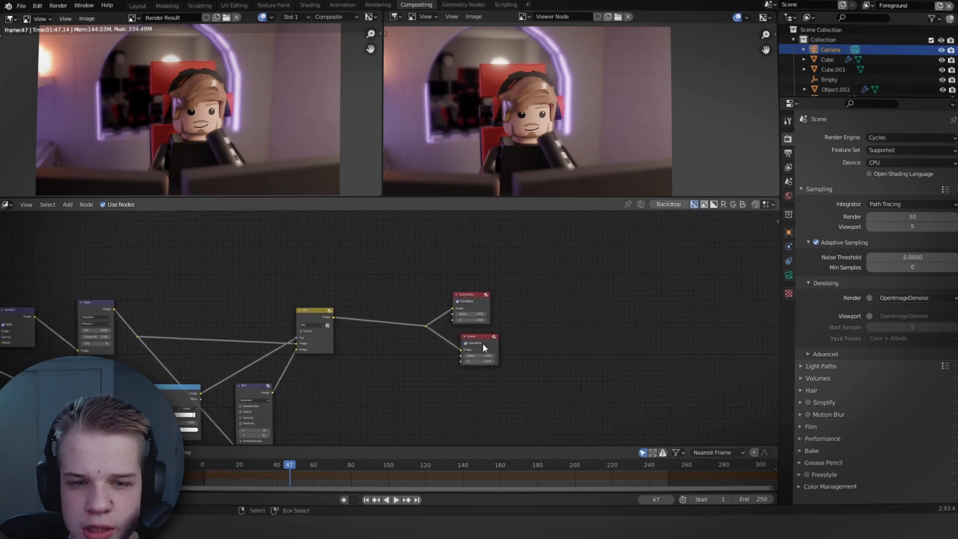
key(g)
click(601, 319)
click(455, 339)
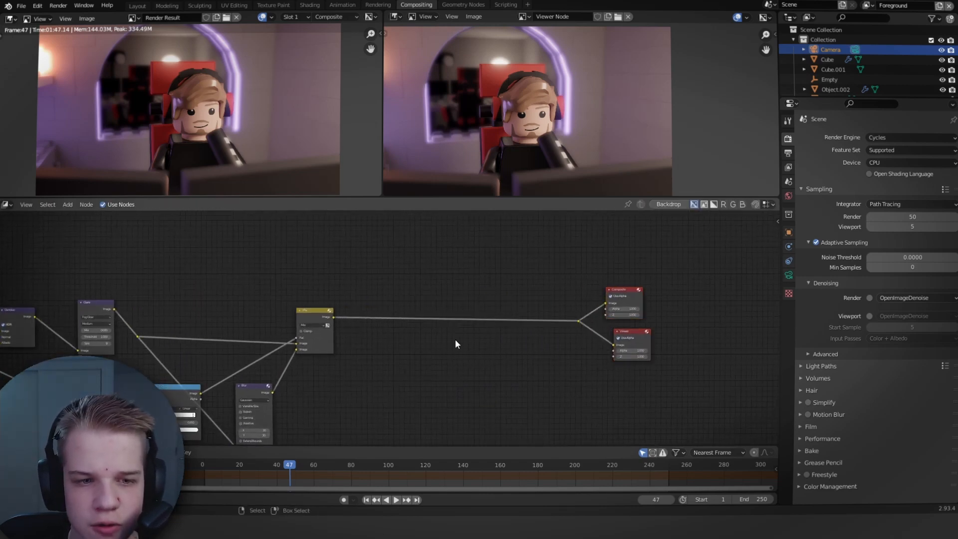
Insert a Color Balance node on the link from Mix to the output reroute and lower its Lift slightly
key(shift+a)
click(455, 339)
key(Escape)
key(shift+a)
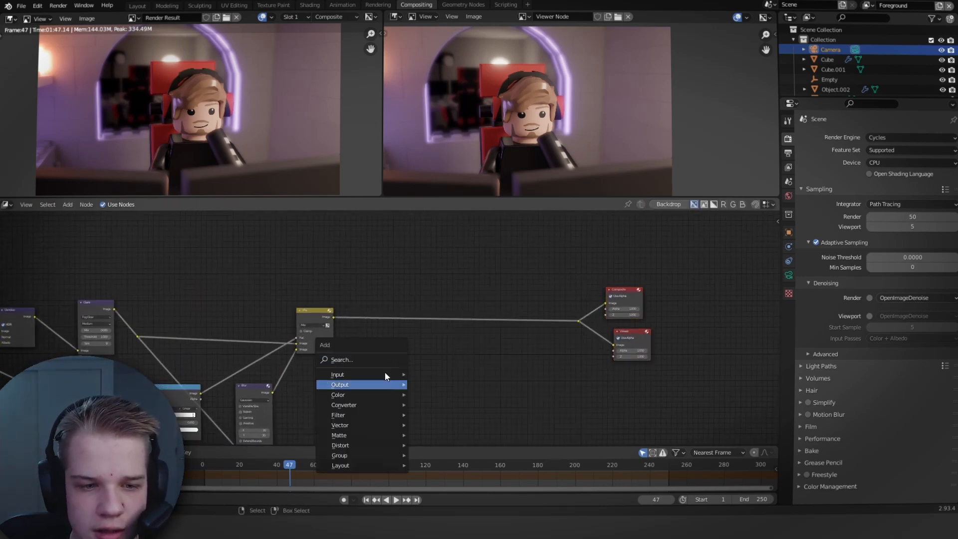
mouse_move(376, 395)
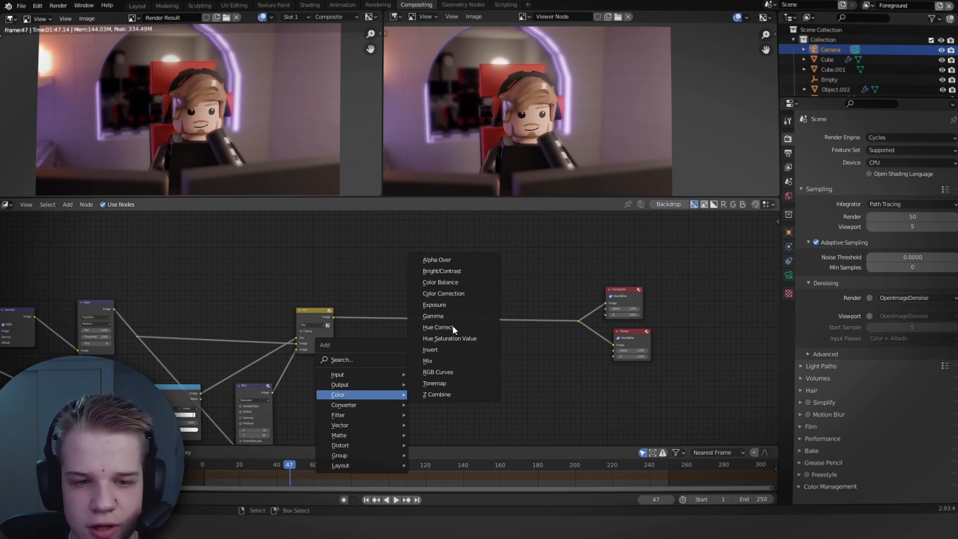
click(457, 286)
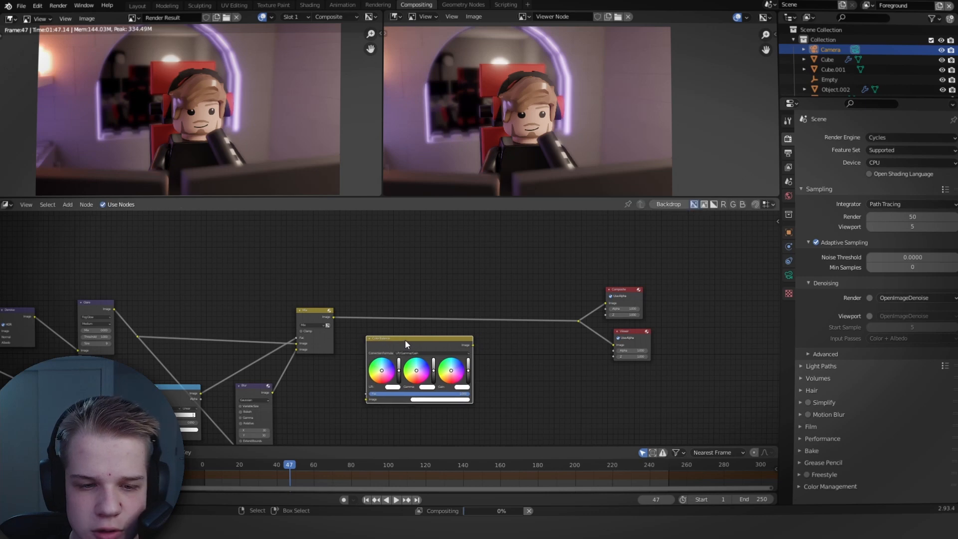
click(388, 309)
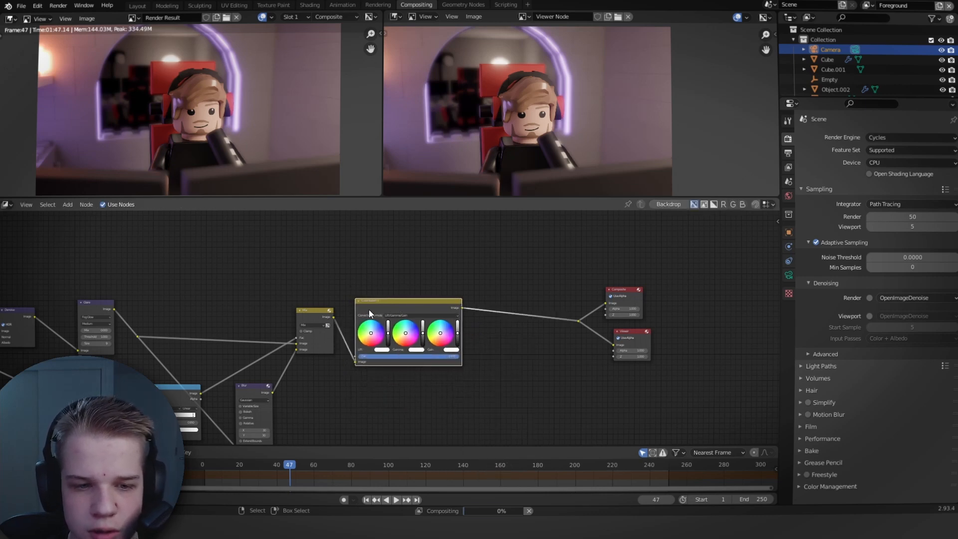
scroll(349, 313, up, 5)
drag(392, 340, 391, 344)
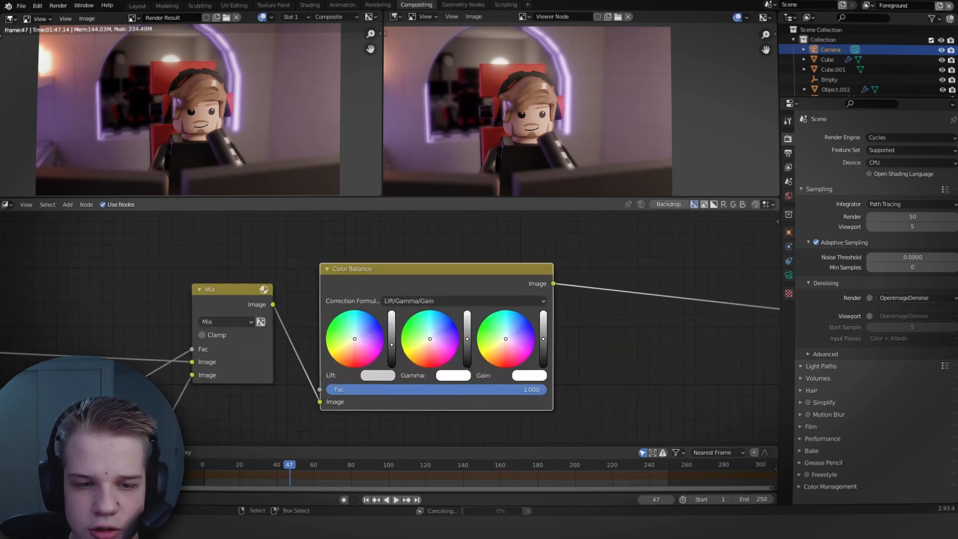
Mute the Denoise, Glare and Mix nodes
scroll(289, 364, down, 7)
middle_drag(238, 369, 411, 354)
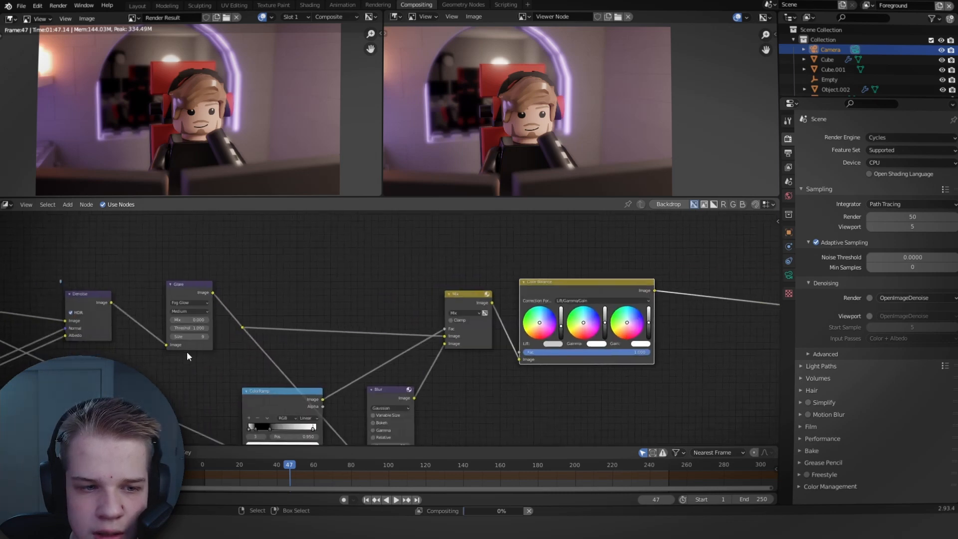
middle_drag(188, 355, 486, 332)
scroll(378, 274, up, 1)
click(378, 274)
key(m)
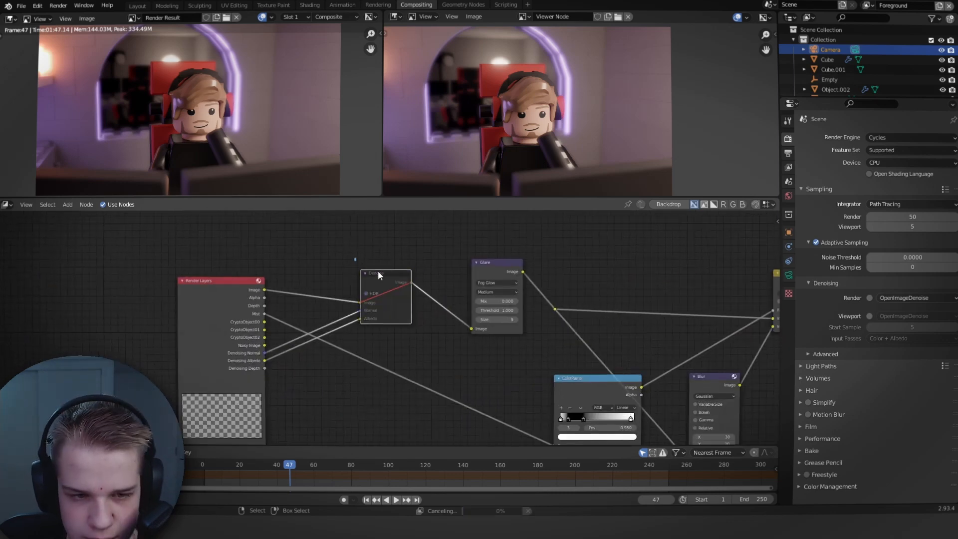
click(507, 269)
key(m)
middle_drag(620, 280, 510, 298)
click(560, 292)
key(m)
Raise the Lift, Gamma and Gain brightness slightly in the Color Balance node
scroll(651, 283, down, 1)
middle_drag(651, 283, 472, 293)
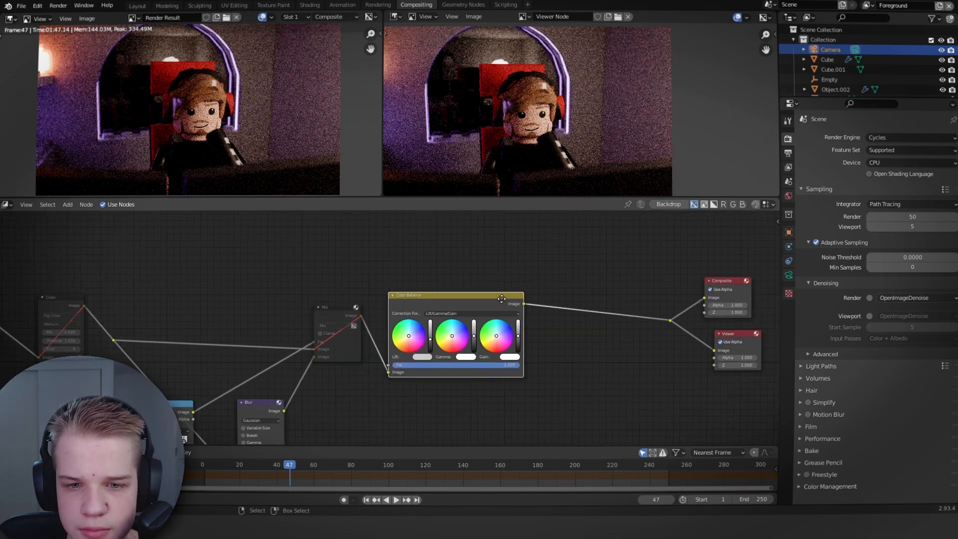
scroll(420, 346, up, 3)
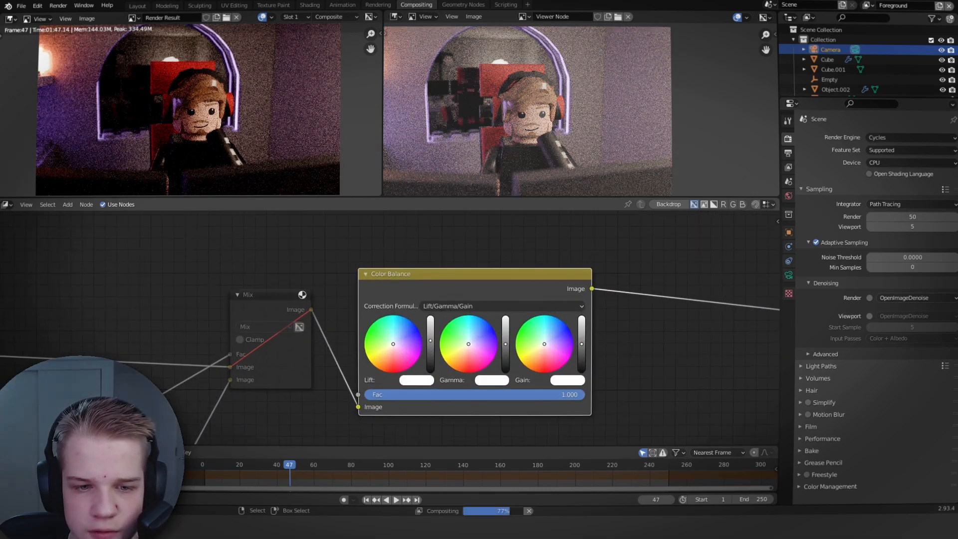
drag(431, 349, 429, 345)
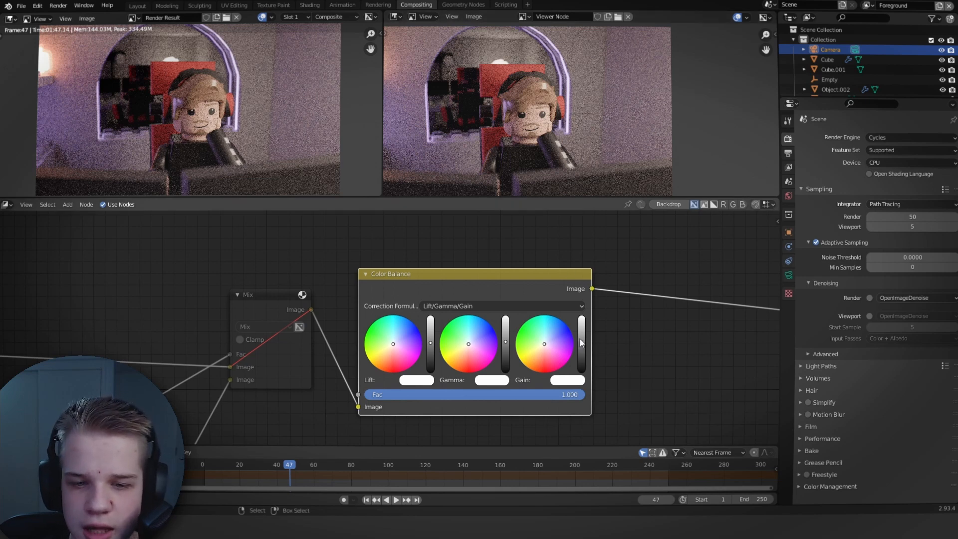
drag(580, 339, 580, 335)
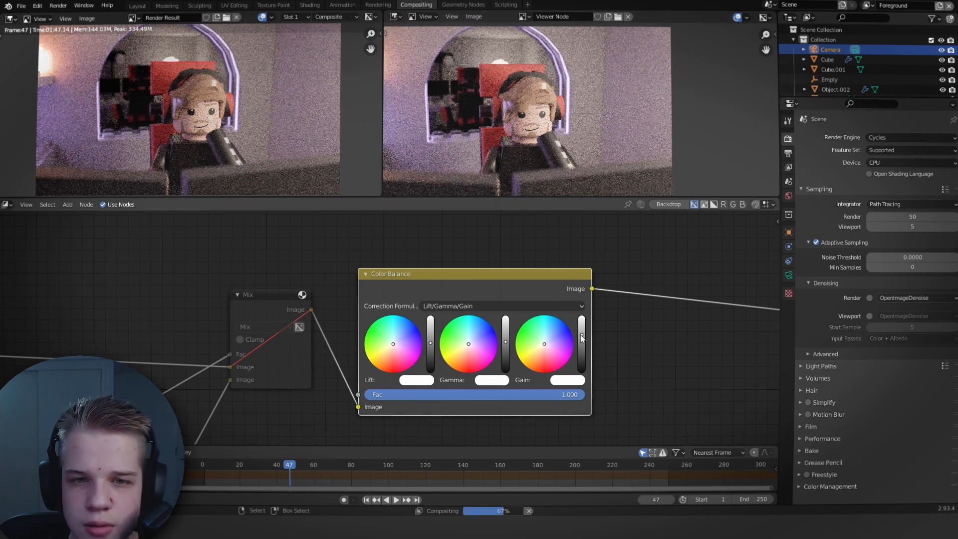
Tint the Color Balance node's Gain and Gamma slightly toward blue, undoing the overly strong cyan Gain tint
drag(551, 335, 552, 323)
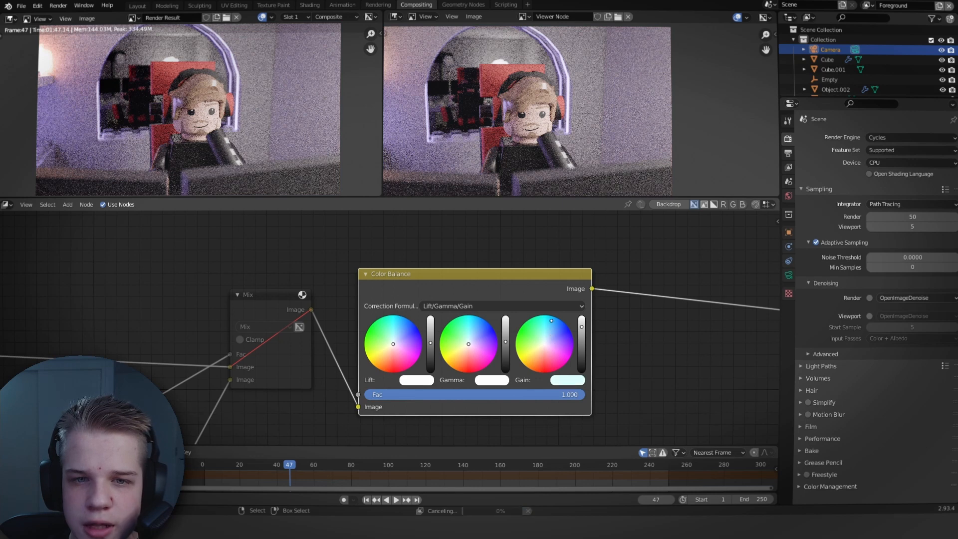
key(ctrl+z)
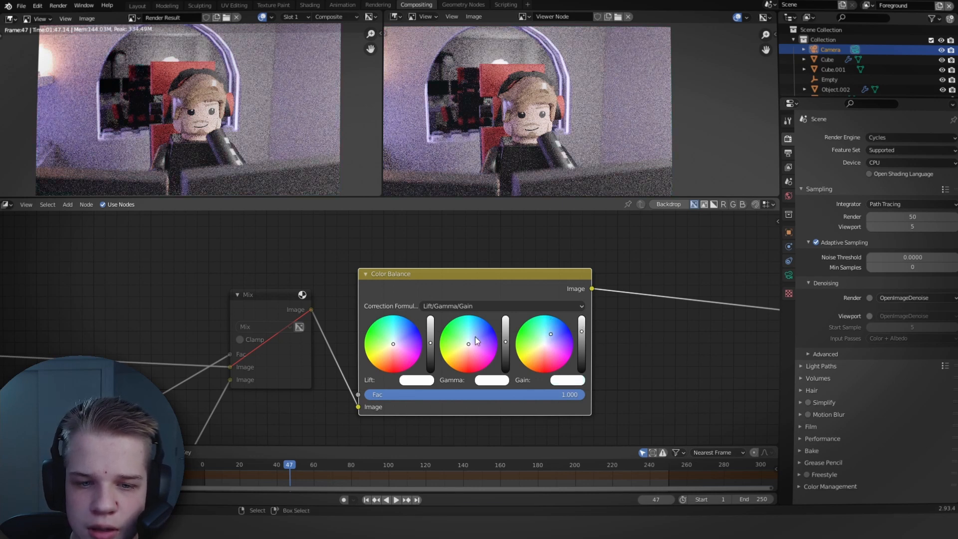
drag(476, 355, 477, 354)
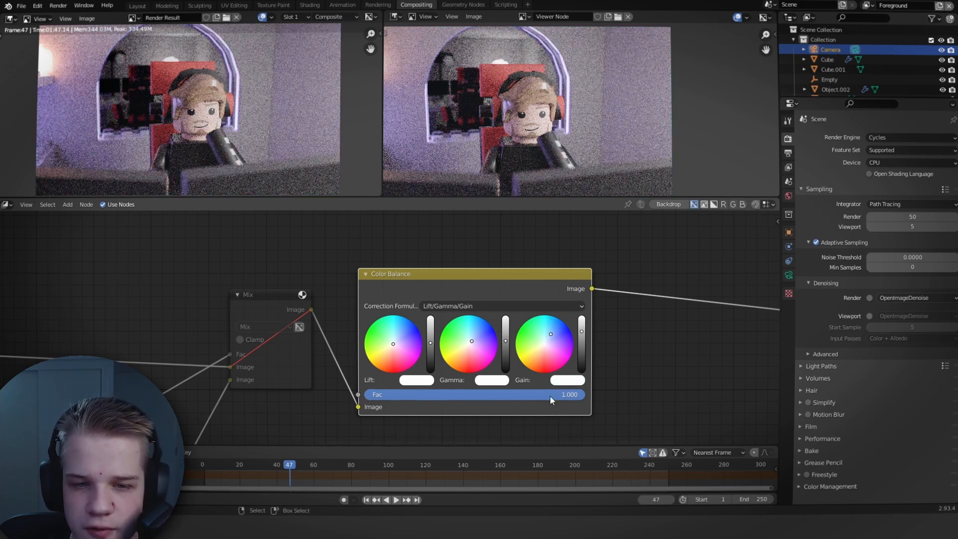
Toggle muting on the Color Balance node to compare the image with and without its grading
scroll(516, 297, down, 2)
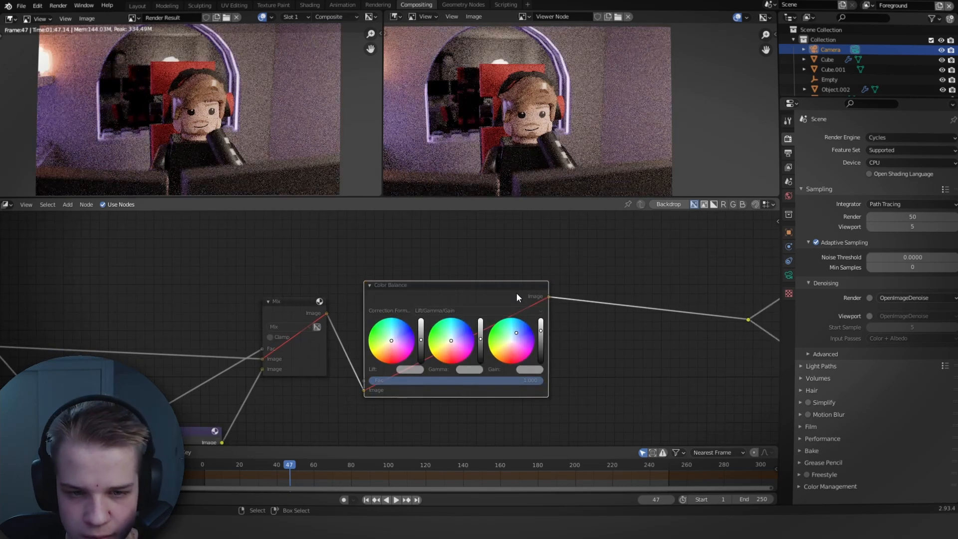
click(513, 293)
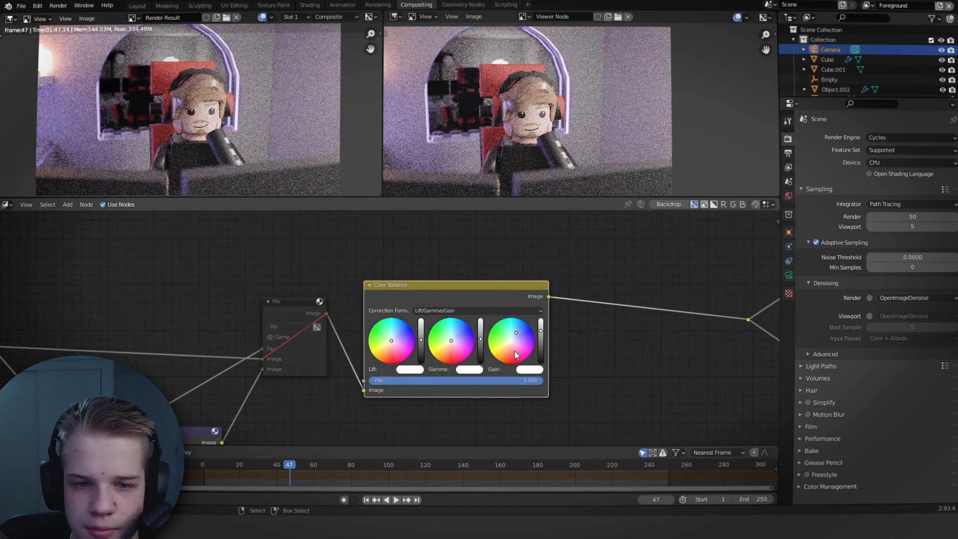
scroll(515, 352, up, 2)
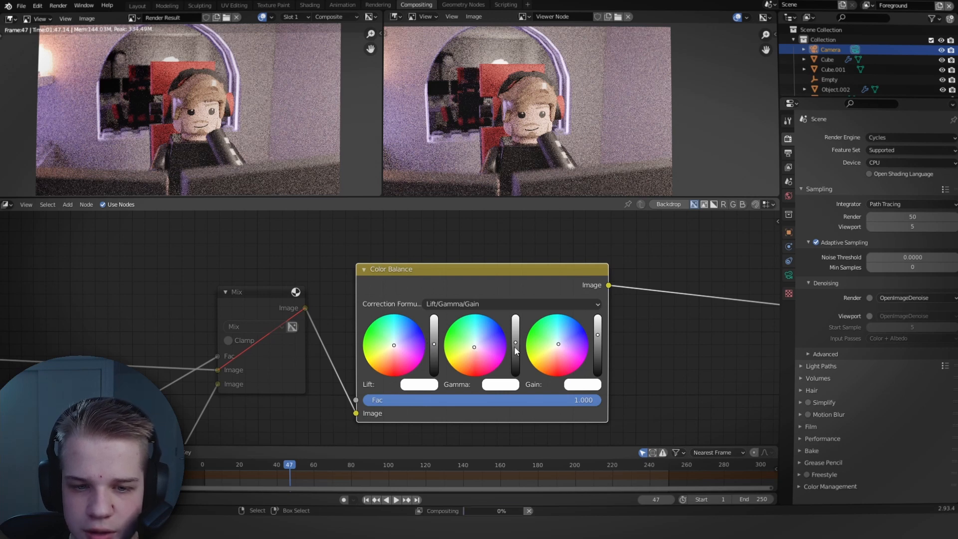
Return the Color Balance node's Gain tint to neutral and lower its Gain brightness slightly
drag(515, 348, 515, 345)
drag(598, 335, 598, 343)
scroll(578, 137, down, 1)
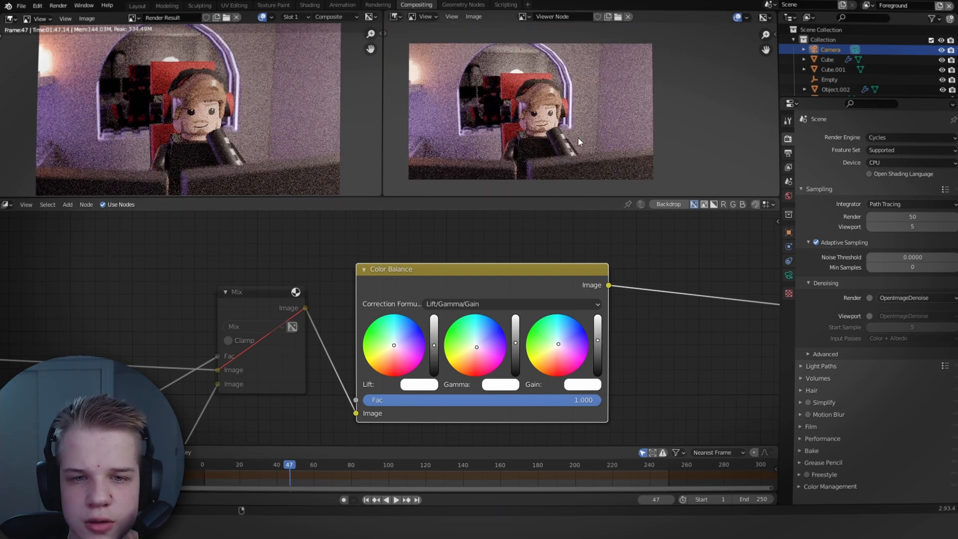
Mute the Color Balance node
scroll(670, 310, down, 2)
click(448, 296)
middle_drag(668, 310, 571, 314)
scroll(571, 314, up, 1)
scroll(571, 315, up, 1)
key(shift+a)
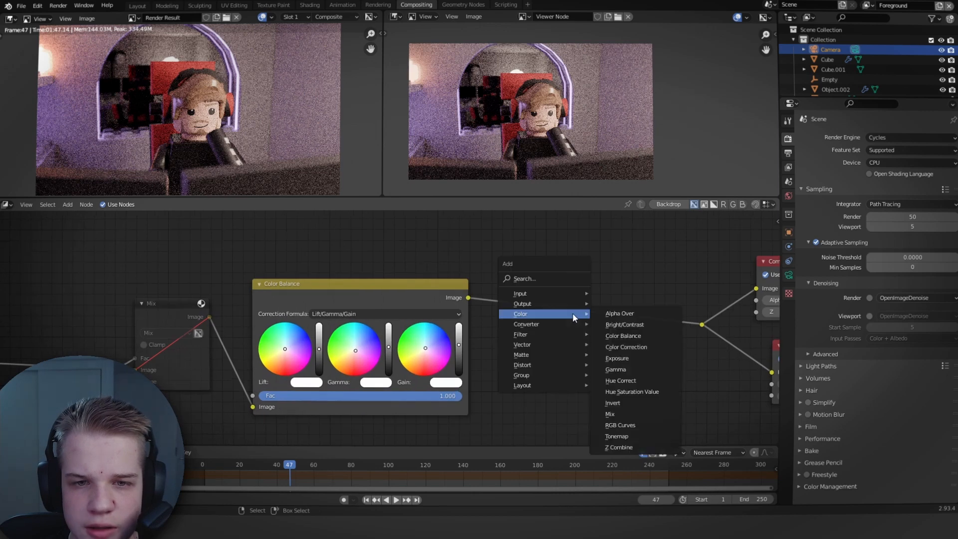
key(Escape)
click(349, 301)
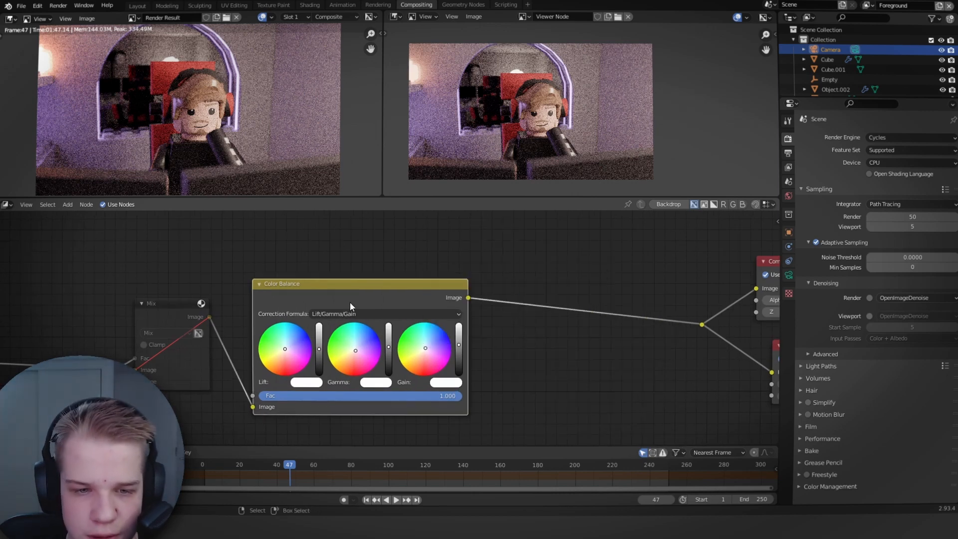
key(m)
Try an Exposure node set to about 1.3 between Color Balance and the output reroute, and undo it
key(shift+a)
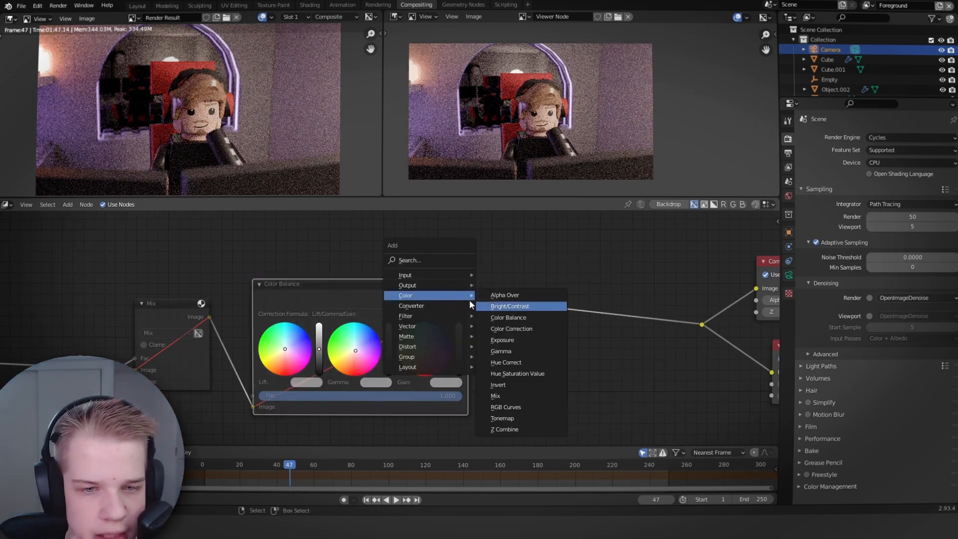
click(519, 340)
click(554, 320)
drag(557, 332, 555, 332)
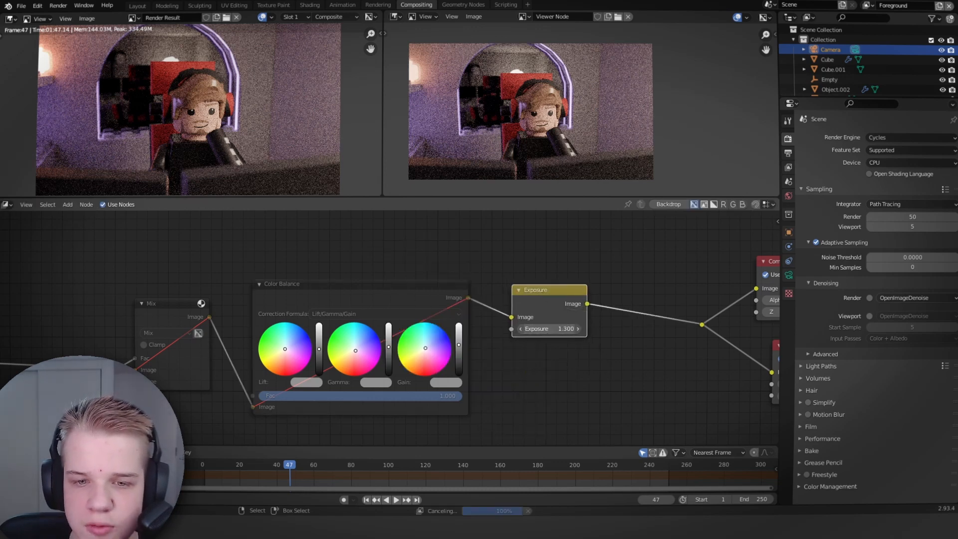
key(ctrl+z)
key(ctrl+z)
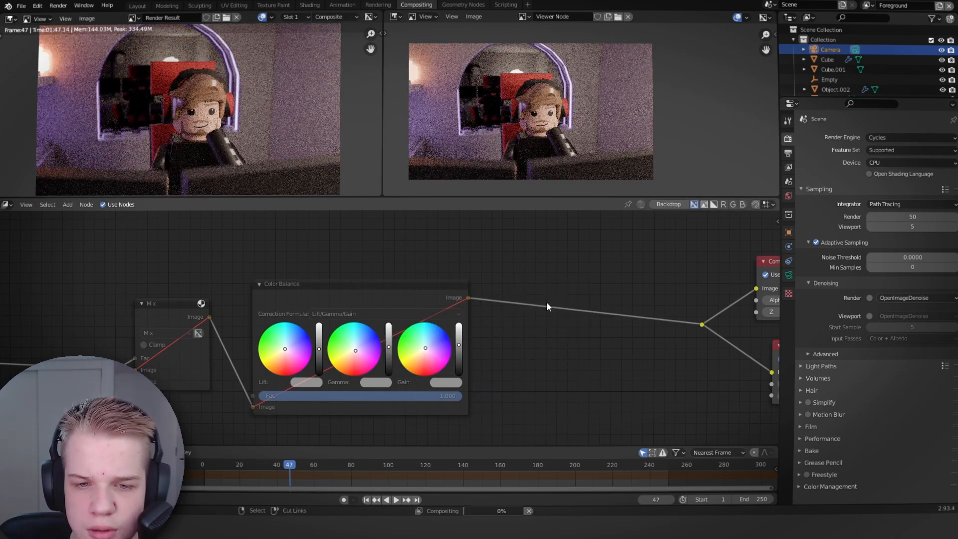
Insert an RGB Curves node on the link from Color Balance to the output reroute
key(shift+a)
mouse_move(549, 303)
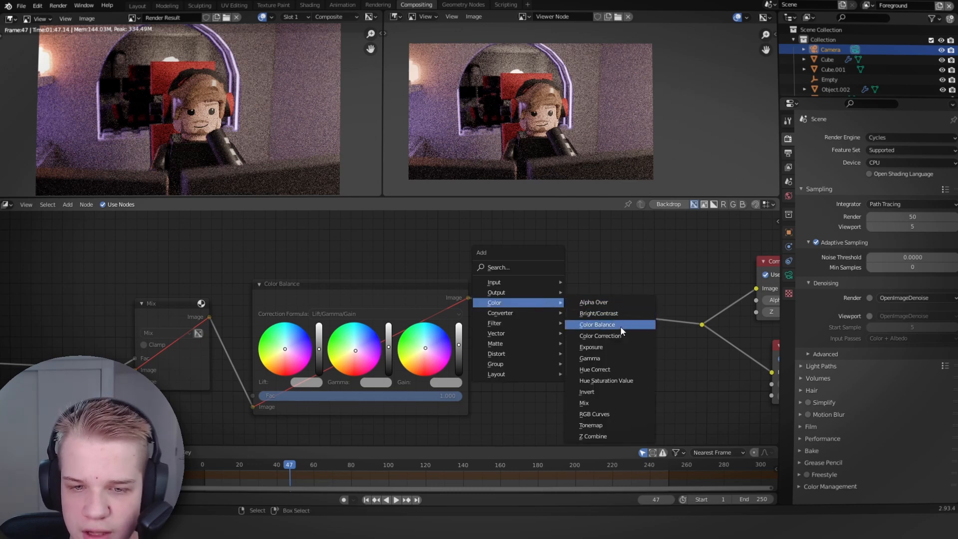
click(609, 416)
click(594, 327)
scroll(563, 313, up, 3)
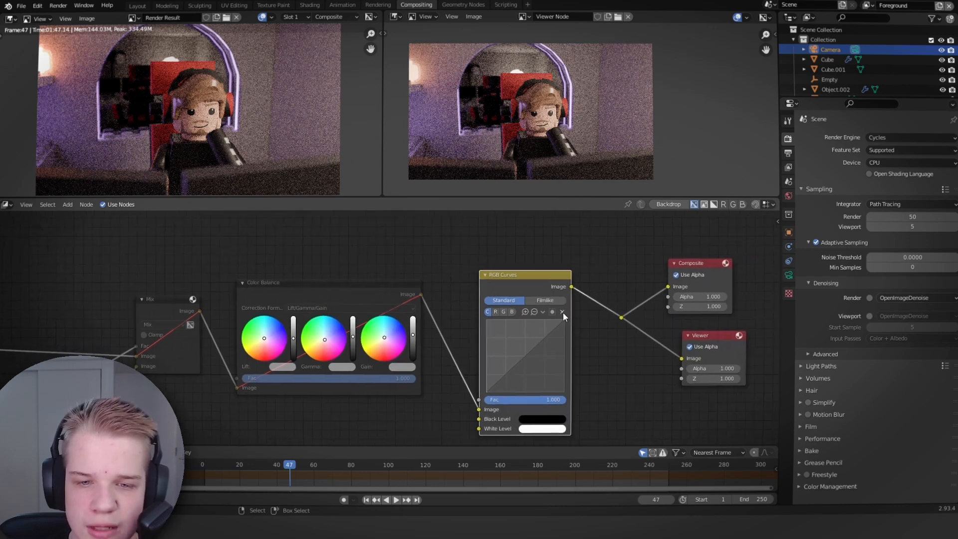
Shape the combined RGB curve with a highlight point near X 0.73, Y 0.85 and a shadow point near X 0.18, Y 0.19
click(544, 308)
drag(544, 308, 543, 302)
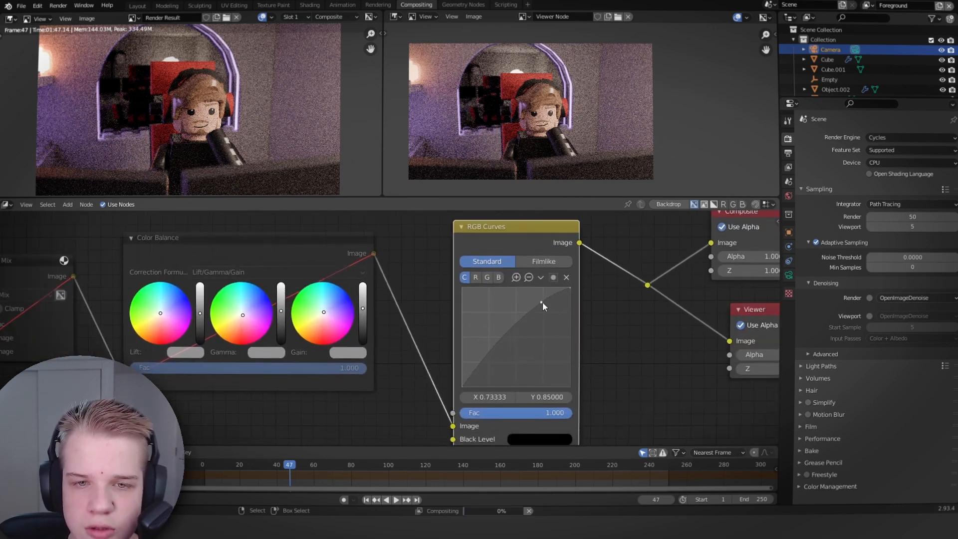
click(480, 369)
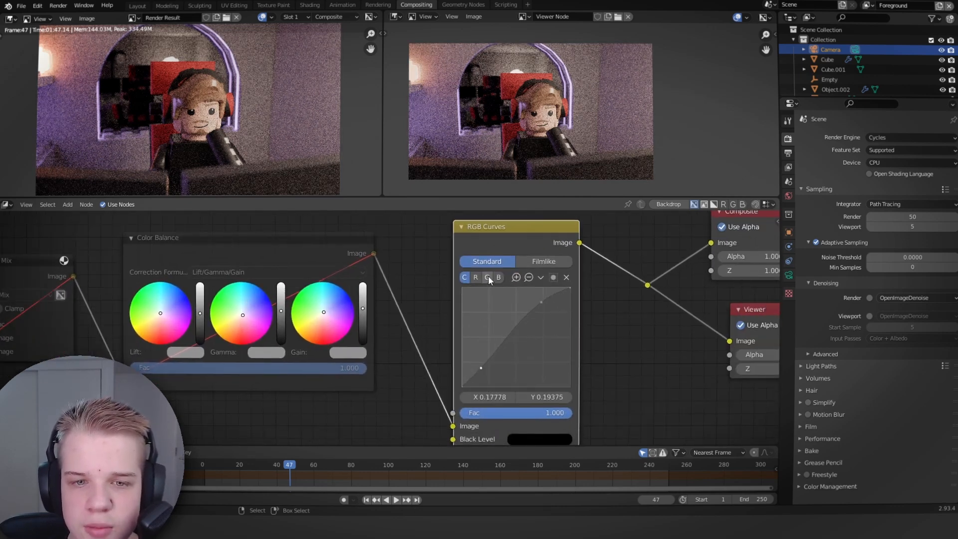
click(476, 278)
click(464, 278)
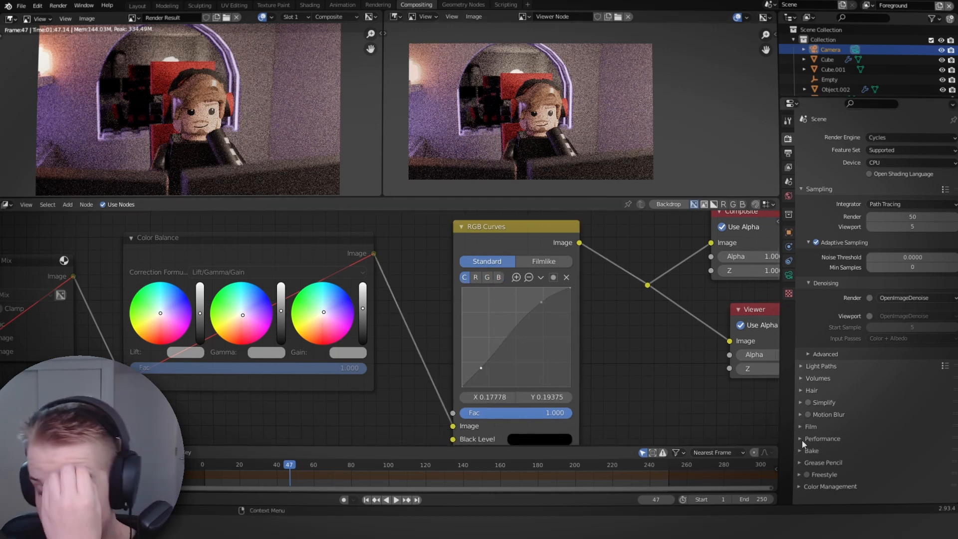
Reset the curve under Use Curves in the scene's Color Management settings to a straight line
click(829, 487)
scroll(874, 421, down, 3)
scroll(874, 421, down, 1)
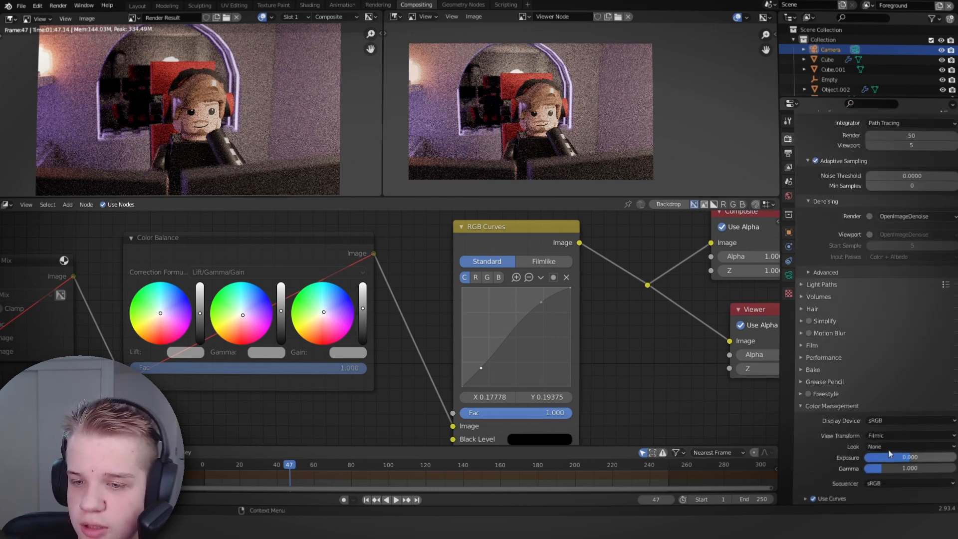
click(823, 499)
scroll(911, 433, down, 7)
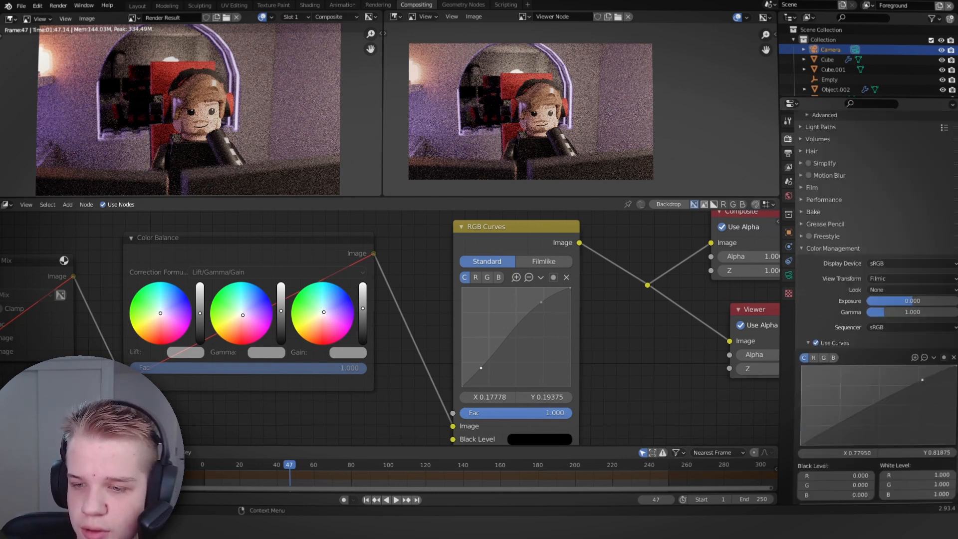
scroll(457, 347, down, 1)
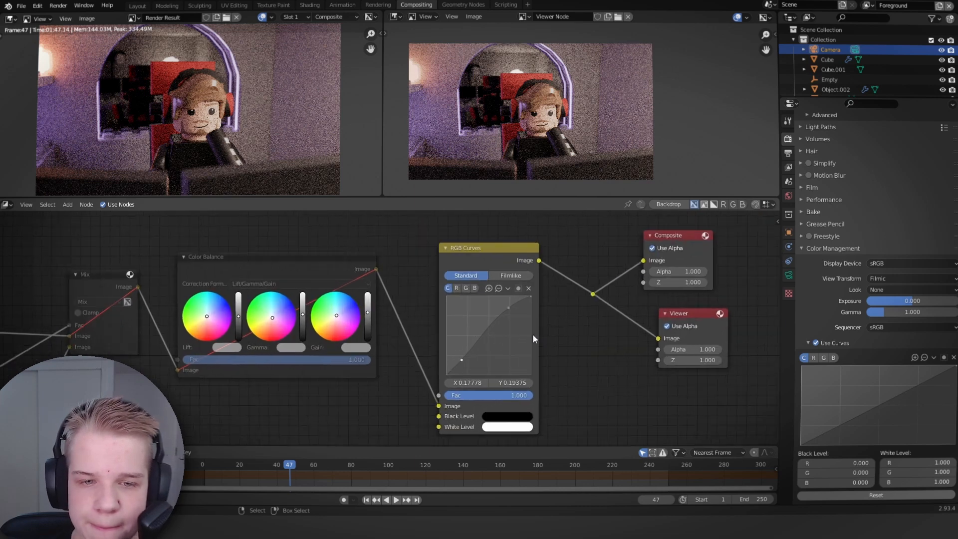
Try adding a Color Correction node near the Viewer node and delete it
key(shift+a)
mouse_move(490, 338)
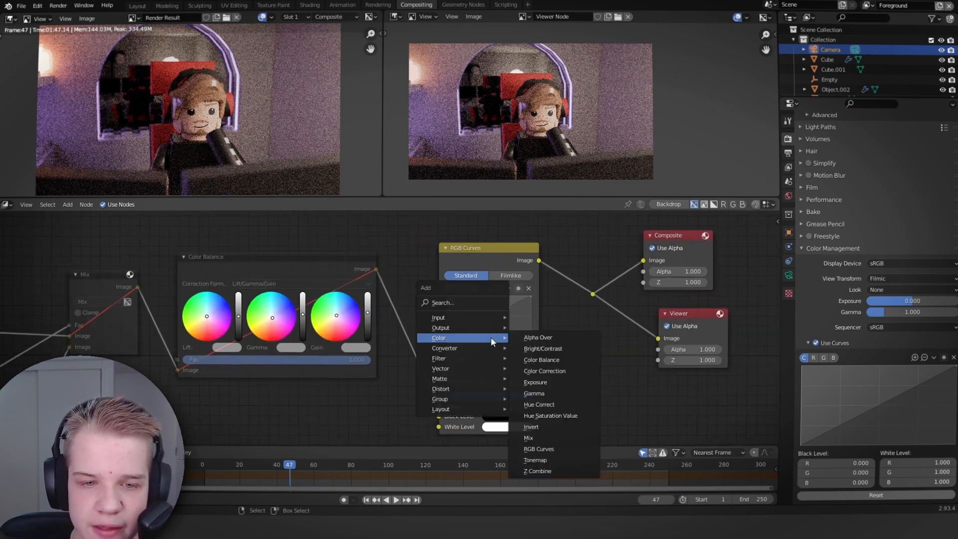
click(559, 370)
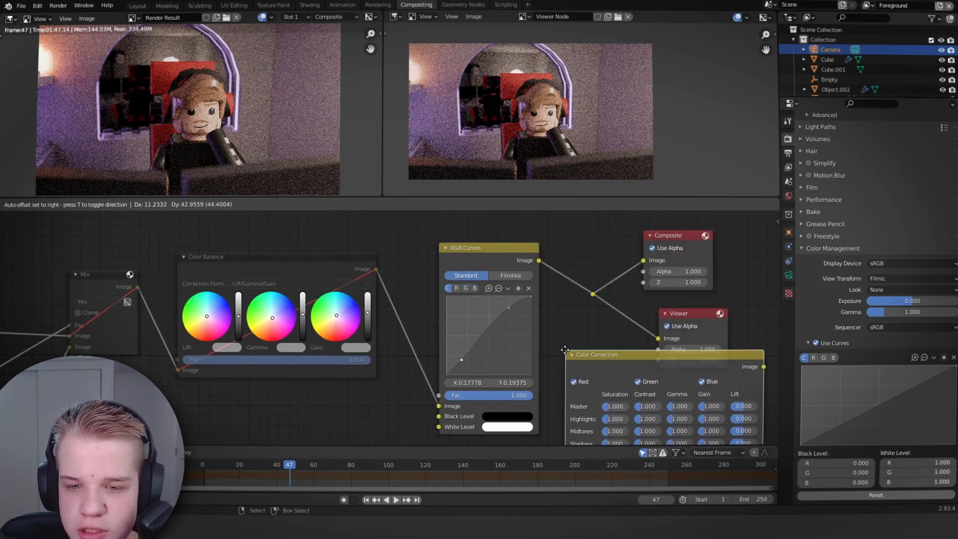
click(564, 373)
middle_drag(642, 403, 577, 336)
drag(599, 325, 591, 320)
key(x)
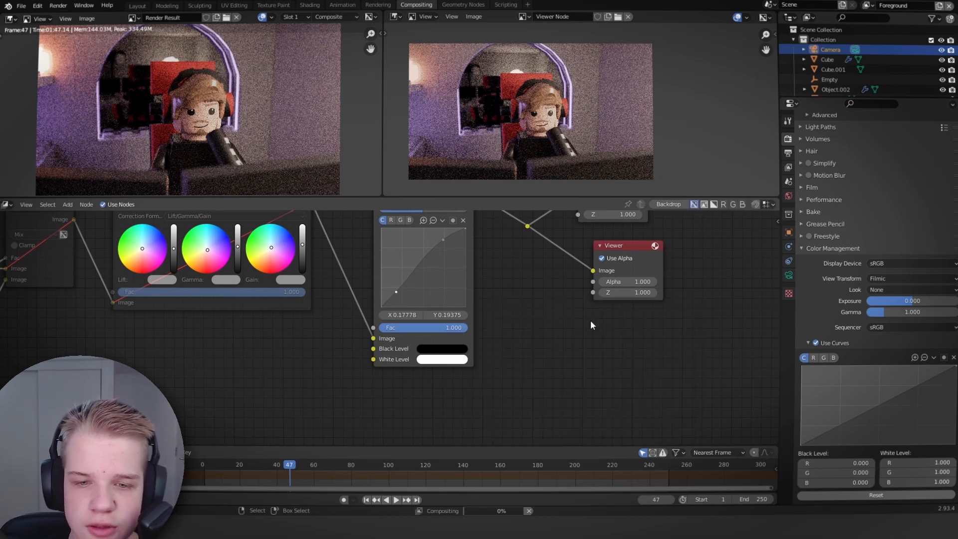
Insert a Hue Saturation Value node on the link between RGB Curves and the output reroute
key(shift+a)
mouse_move(591, 321)
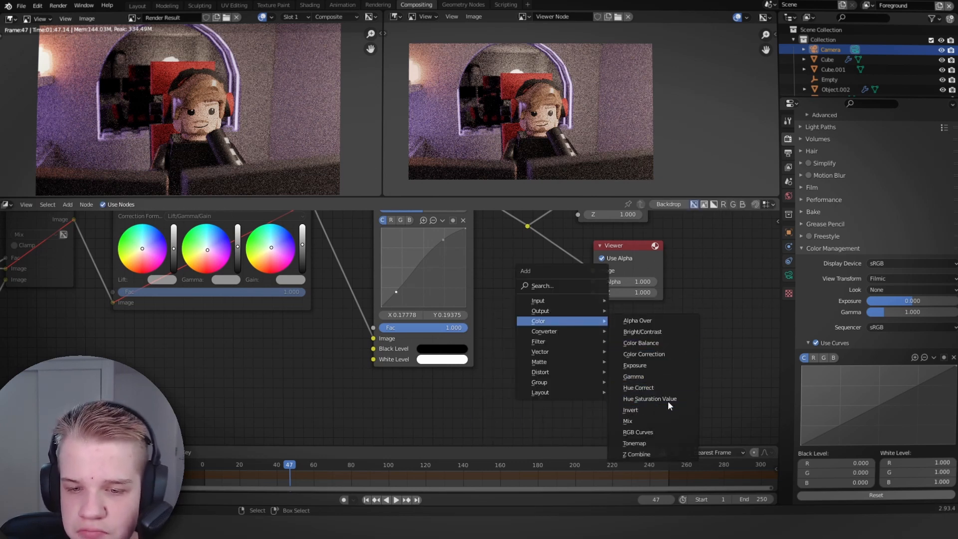
click(666, 399)
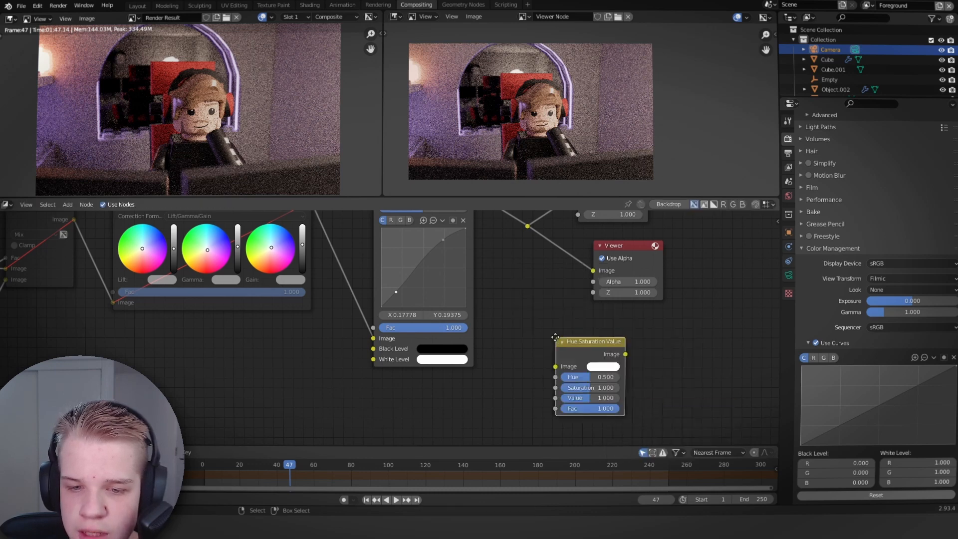
drag(580, 351, 503, 229)
middle_drag(569, 324, 572, 377)
mouse_move(582, 397)
mouse_down()
mouse_move(517, 309)
mouse_move(514, 248)
mouse_up()
scroll(514, 253, up, 2)
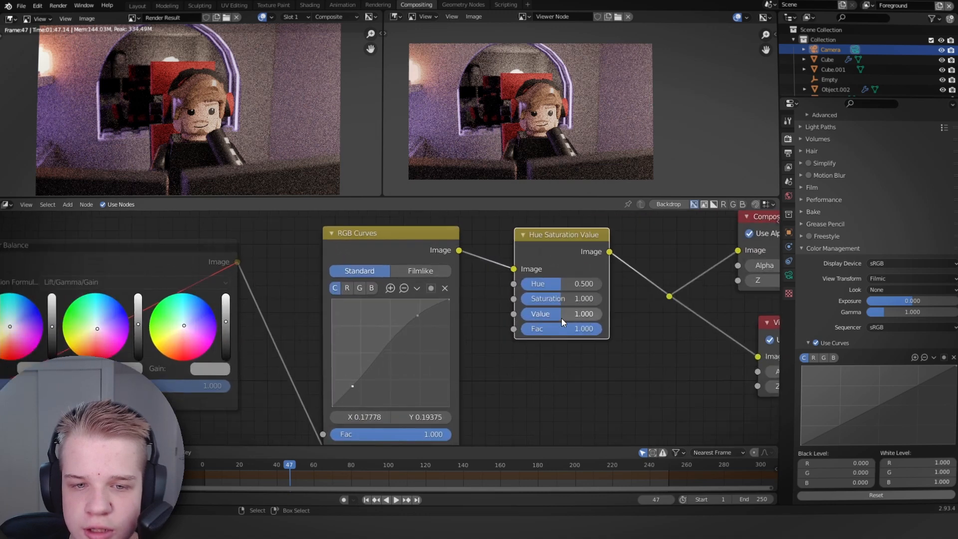
Raise the Hue Saturation Value node's Saturation to about 1.26, and delete the node while keeping its connections joined
drag(552, 295, 572, 298)
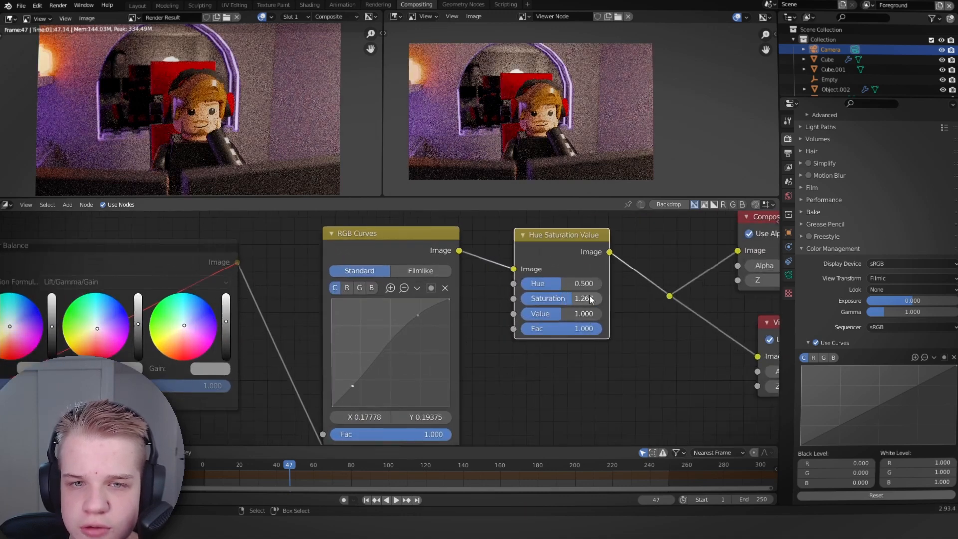
key(ctrl+x)
scroll(568, 306, down, 5)
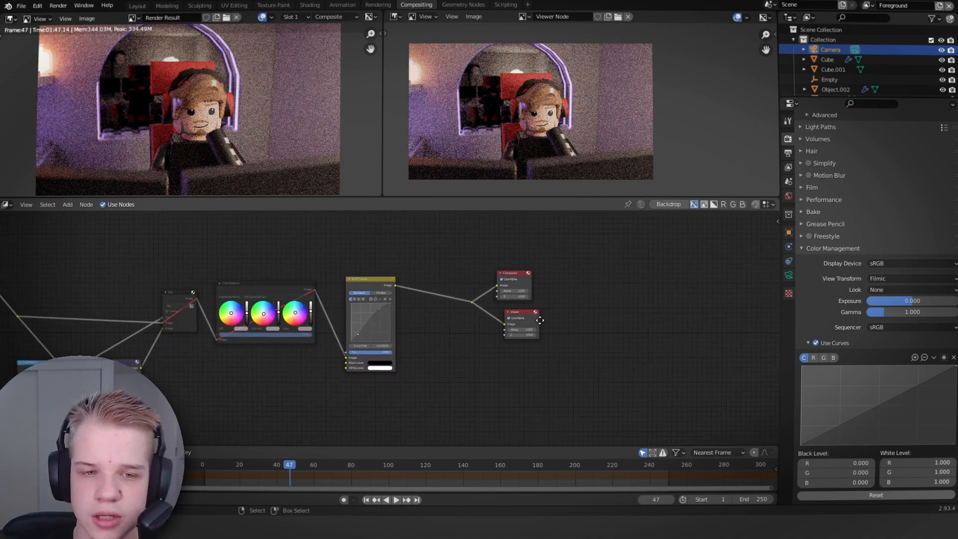
scroll(376, 331, up, 2)
scroll(376, 330, down, 5)
scroll(447, 313, up, 5)
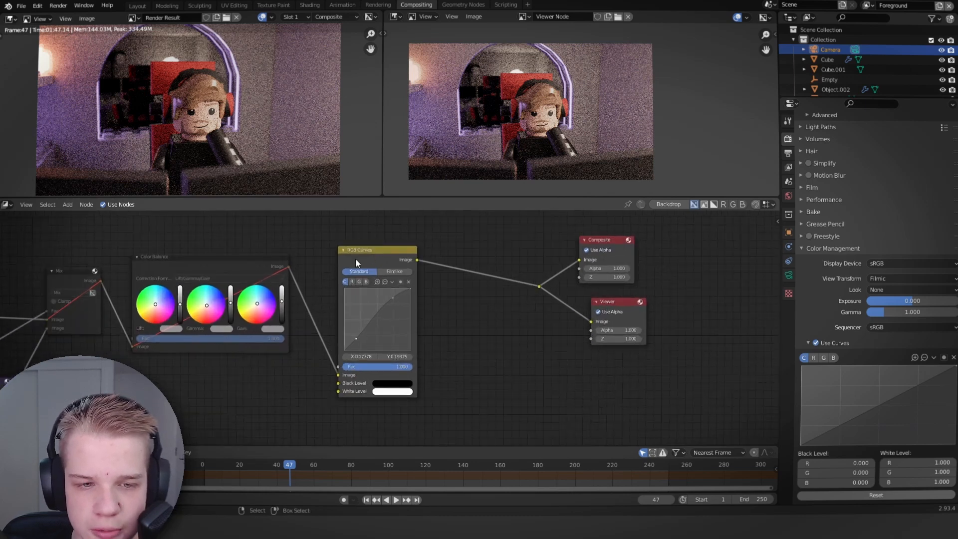
Unmute the Color Balance node and lower the RGB Curves highlight point to about X 0.76, Y 0.80
middle_drag(225, 251, 370, 254)
scroll(369, 253, up, 3)
click(370, 253)
key(m)
click(581, 294)
drag(580, 293, 581, 297)
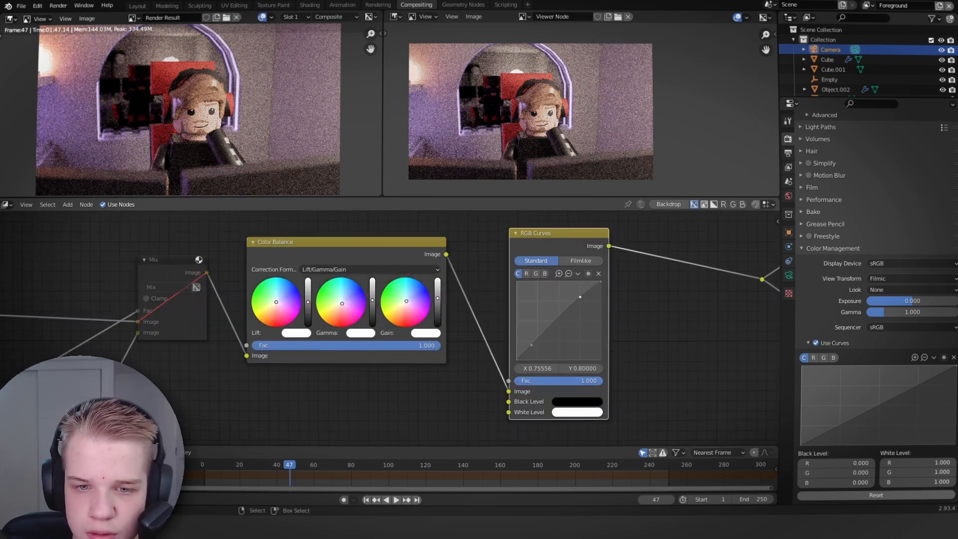
Unmute the Mix, Glare and Denoise nodes
scroll(490, 332, down, 4)
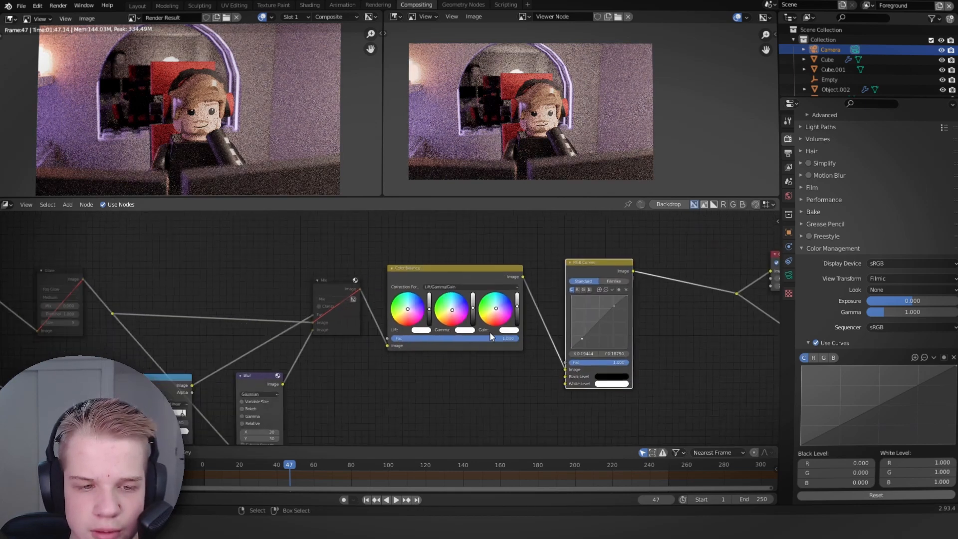
scroll(484, 328, down, 5)
click(384, 297)
key(m)
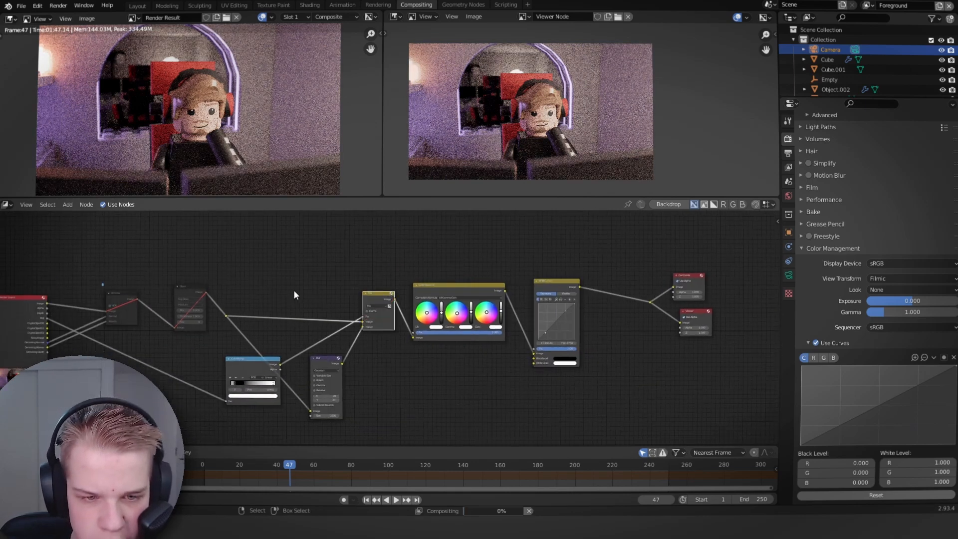
click(196, 290)
key(m)
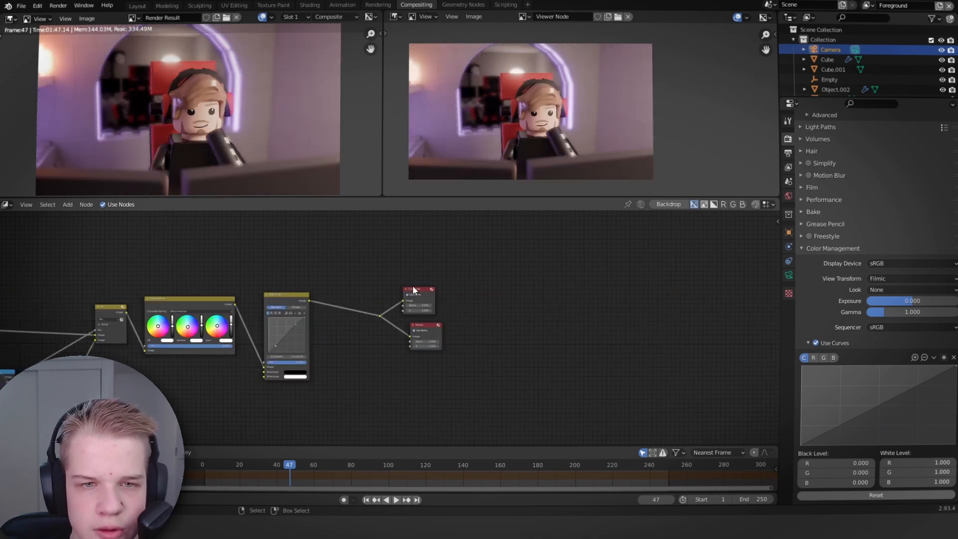
Move the Composite and Viewer nodes with their reroute farther away from the RGB Curves node
middle_drag(458, 292, 448, 293)
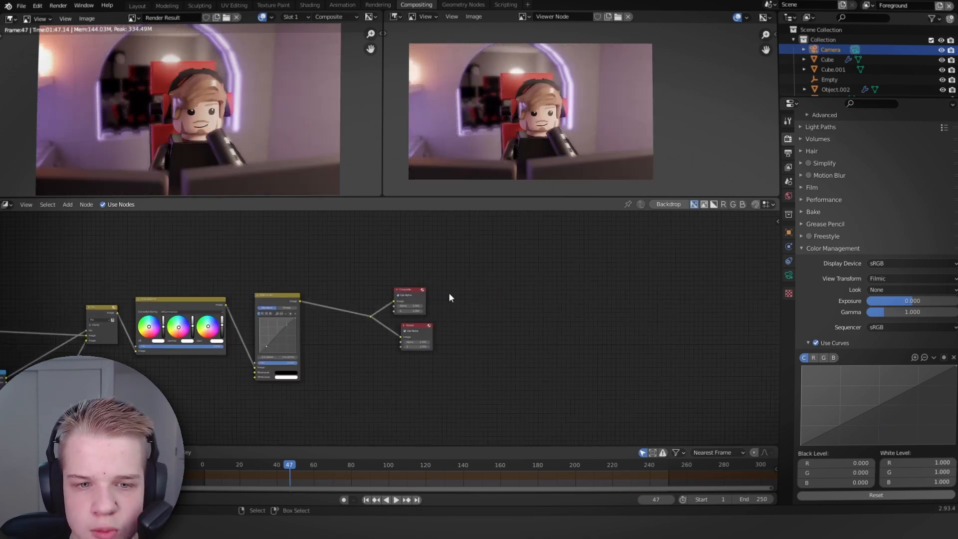
scroll(449, 293, up, 4)
drag(360, 392, 478, 261)
key(g)
click(431, 264)
Shift all nodes after Render Layers to the right, widening the gap between Render Layers and Denoise
scroll(431, 267, down, 6)
middle_drag(278, 324, 502, 334)
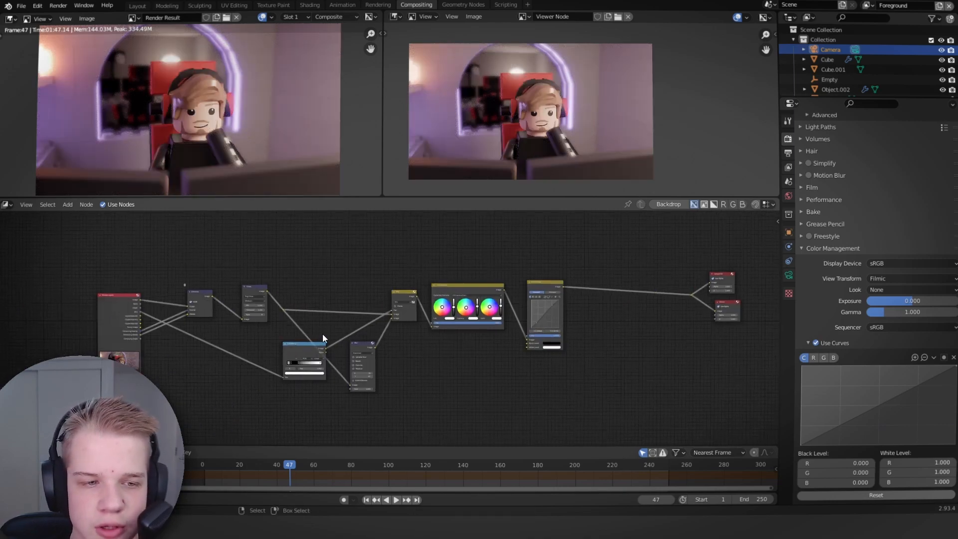
drag(182, 419, 742, 242)
key(g)
click(324, 253)
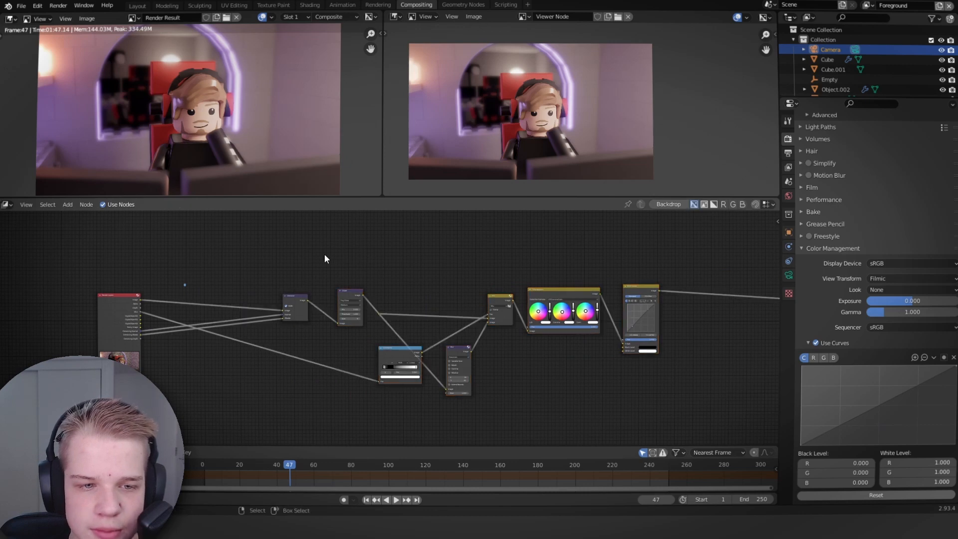
Select all effect nodes from Denoise through RGB Curves and cut the link from RGB Curves to the output reroute
middle_drag(191, 316, 391, 307)
scroll(392, 306, up, 5)
scroll(396, 307, up, 2)
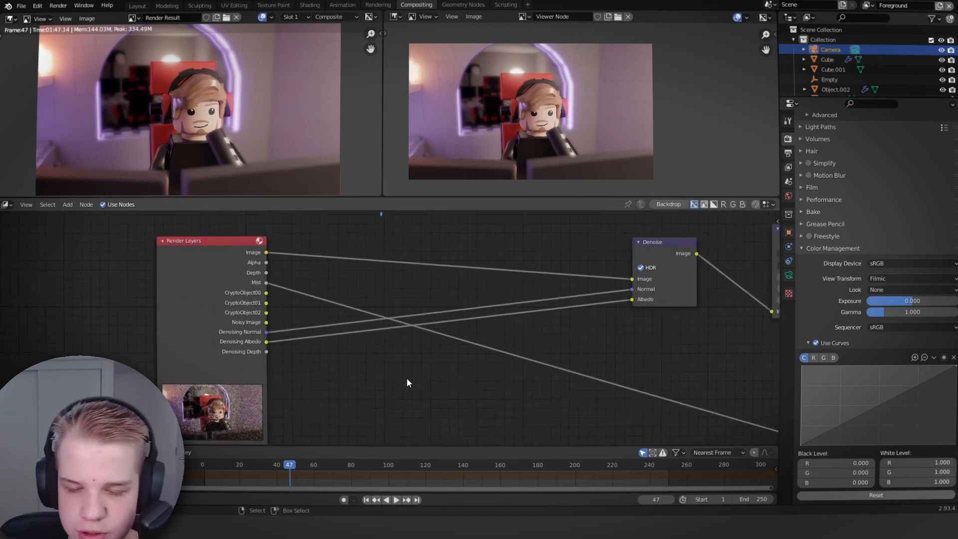
scroll(429, 416, down, 6)
middle_drag(618, 357, 456, 278)
scroll(569, 289, down, 3)
middle_drag(569, 290, 409, 311)
drag(235, 394, 718, 229)
scroll(668, 299, down, 2)
middle_drag(695, 264, 560, 273)
ctrl+right_drag(563, 259, 568, 327)
middle_drag(59, 328, 283, 332)
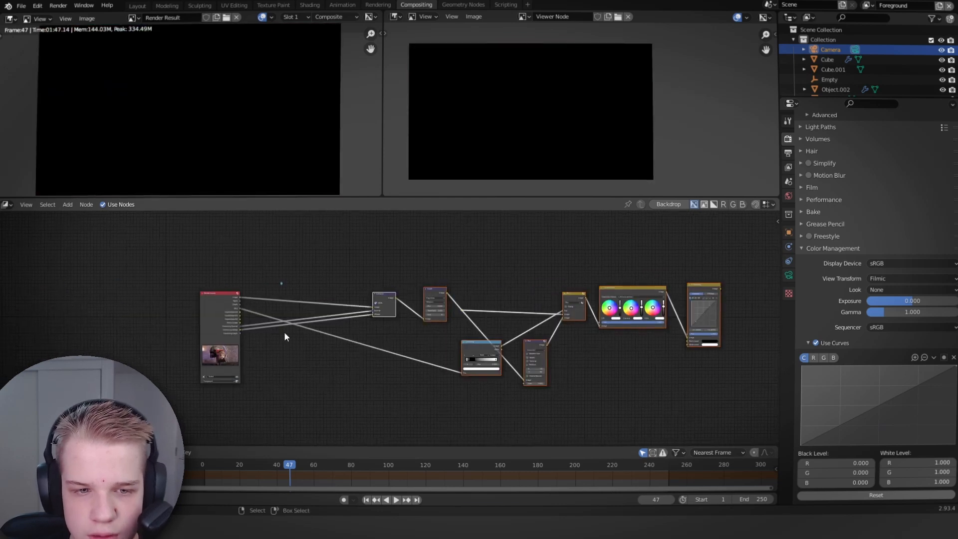
Cut all links running from Render Layers to the Denoise and ColorRamp nodes
scroll(315, 338, up, 1)
click(316, 338)
scroll(315, 337, up, 1)
ctrl+right_drag(315, 261, 336, 378)
Move the whole effect chain from Denoise through RGB Curves up and out of the way of Render Layers
scroll(490, 382, down, 3)
middle_drag(491, 382, 399, 371)
drag(229, 394, 607, 279)
key(g)
click(601, 241)
middle_drag(579, 270, 576, 304)
key(g)
click(572, 298)
Move the Render Layers node right, past the effect chain and closer to the Composite and Viewer nodes
middle_drag(196, 363, 333, 351)
click(333, 352)
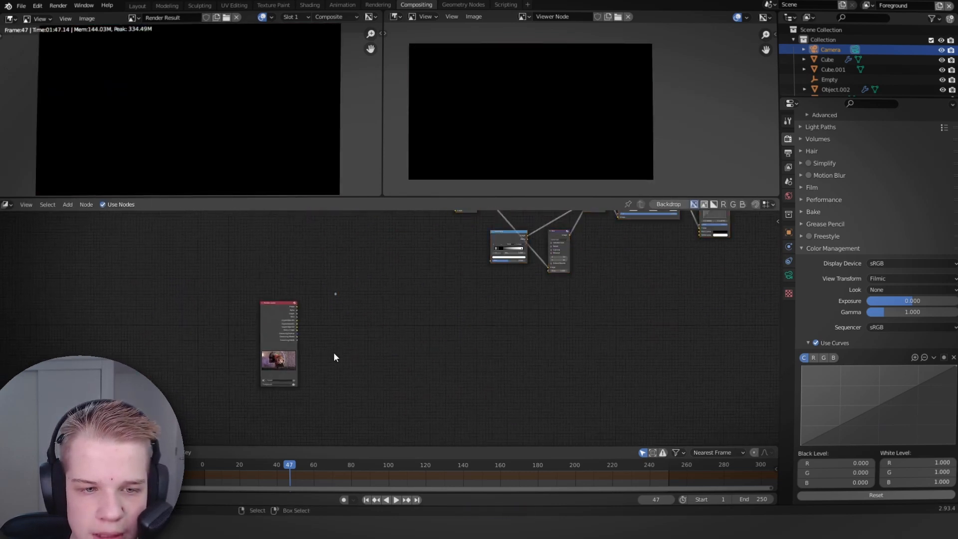
scroll(324, 348, up, 4)
drag(211, 308, 522, 356)
middle_drag(628, 338, 352, 336)
drag(279, 356, 509, 337)
middle_drag(768, 337, 494, 335)
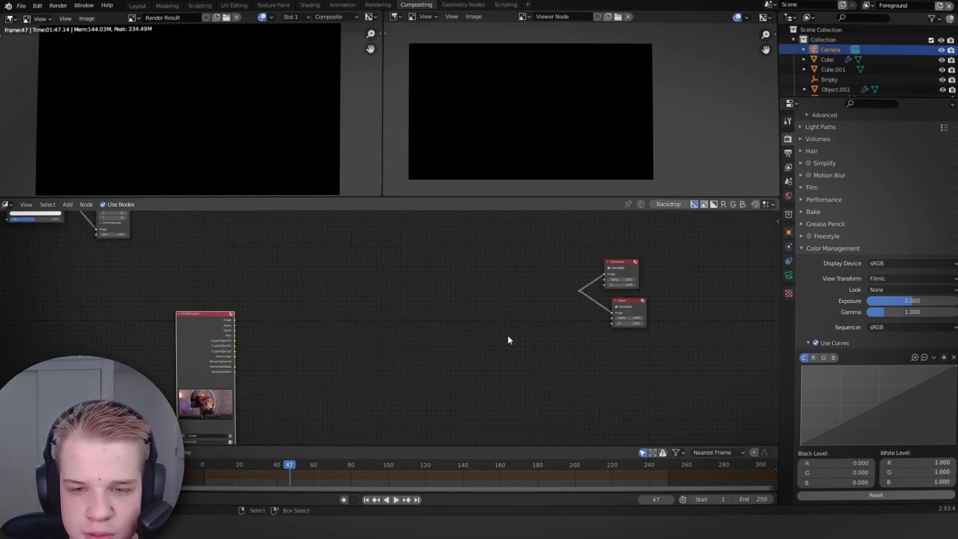
key(shift+a)
mouse_move(430, 325)
click(385, 290)
text(crypto)
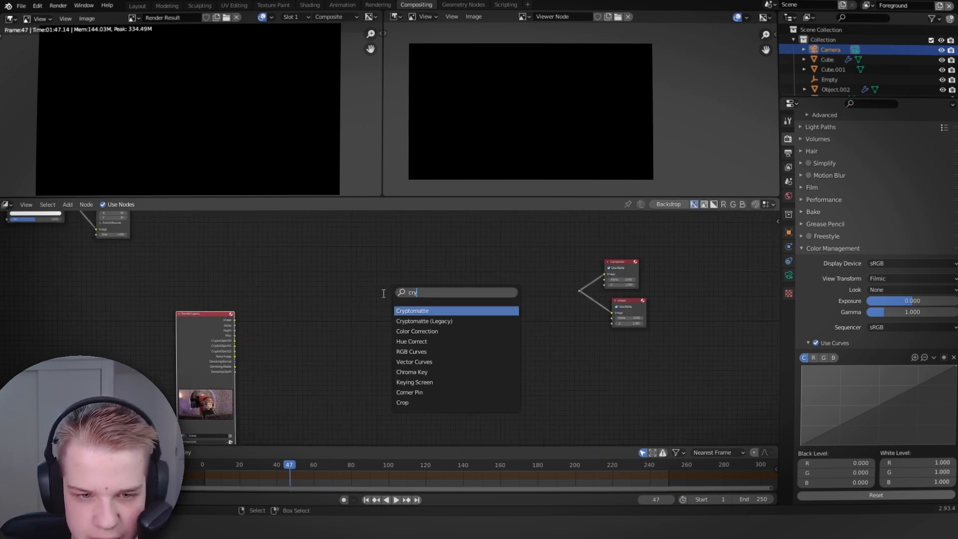
key(Return)
click(381, 300)
scroll(380, 300, up, 2)
key(x)
Add a Cryptomatte (Legacy) node just to the right of Render Layers
key(shift+a)
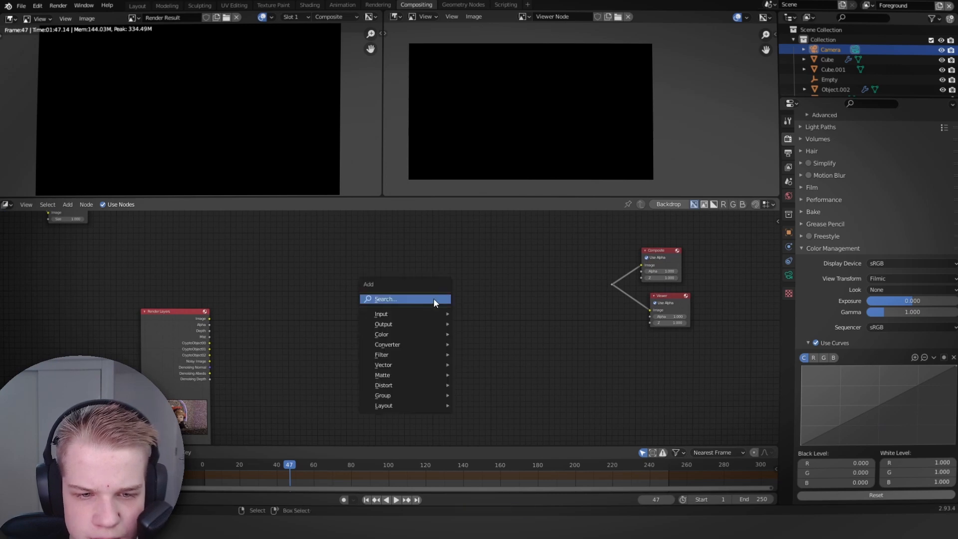
click(433, 299)
text(crypto)
key(Return)
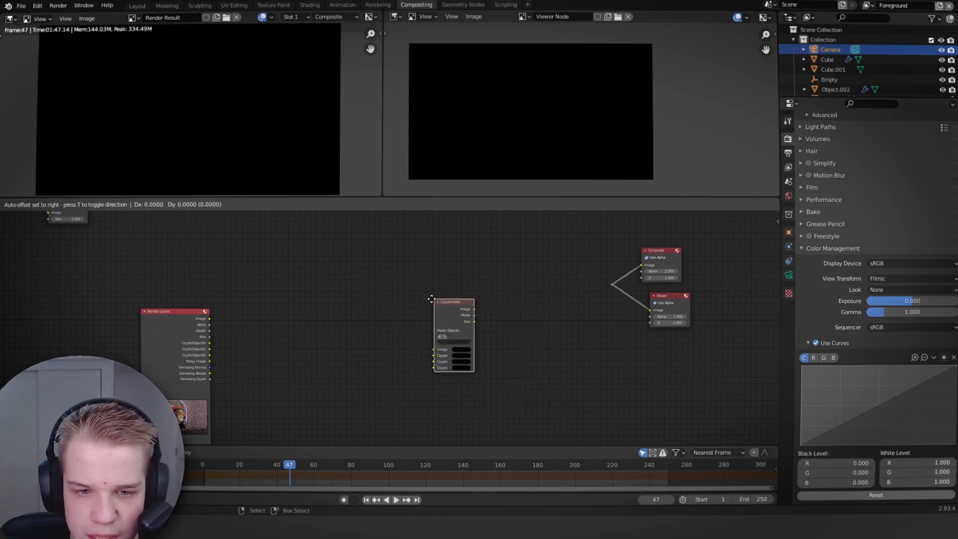
click(303, 320)
middle_drag(279, 325, 403, 287)
scroll(380, 292, up, 5)
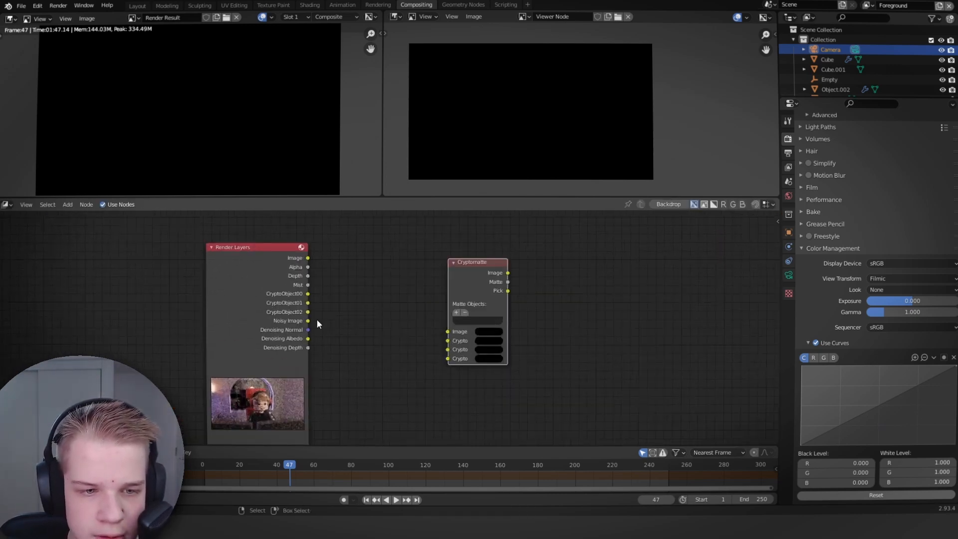
Link the Render Layers passes CryptoObject00, 01 and 02 to Crypto 00, 01 and 02, and Image to the Cryptomatte Image input
scroll(307, 300, up, 1)
drag(302, 291, 453, 331)
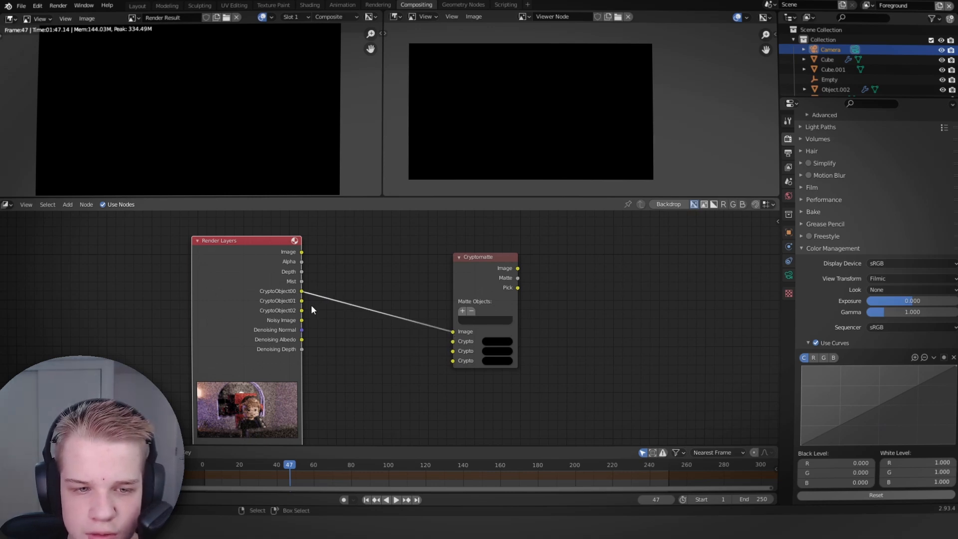
drag(421, 344, 463, 342)
drag(301, 301, 451, 332)
Feed Noisy Image into the Cryptomatte Image input, and route its Pick output to the Viewer and Image output to Composite
middle_drag(532, 324, 451, 343)
scroll(479, 328, up, 2)
ctrl+shift+click(415, 289)
scroll(559, 314, down, 1)
scroll(560, 314, down, 10)
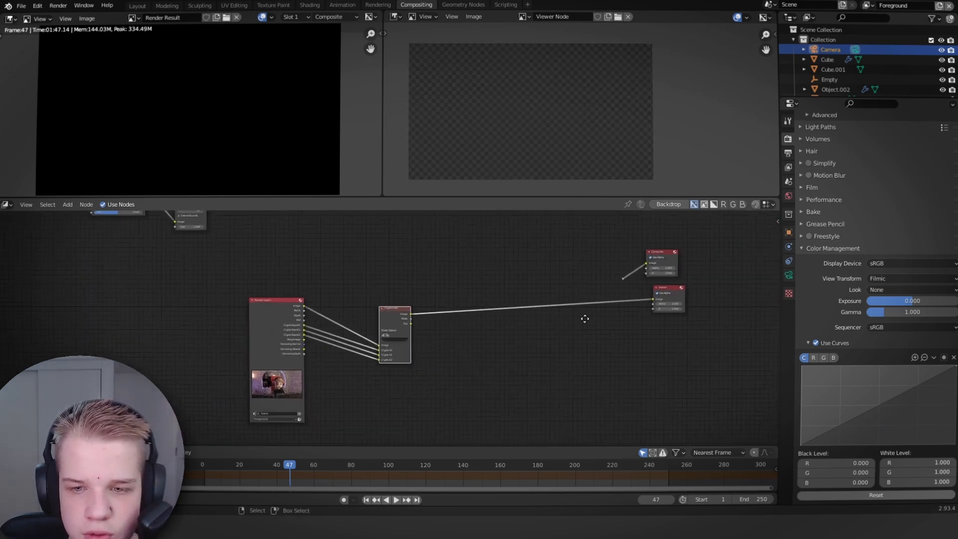
scroll(650, 291, up, 3)
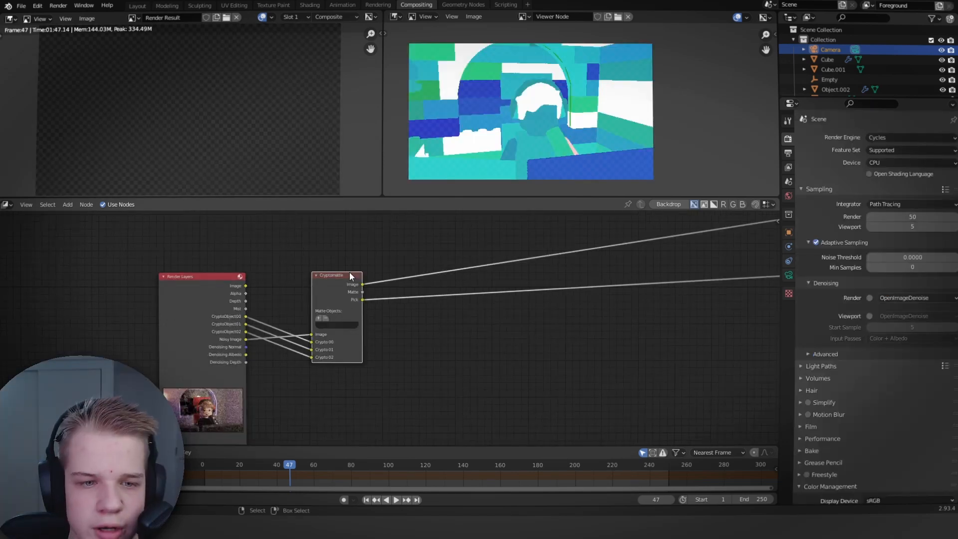
Add the minifigure's hair to the Cryptomatte's matte objects by sampling it in the Viewer image
scroll(370, 311, up, 2)
scroll(370, 310, up, 1)
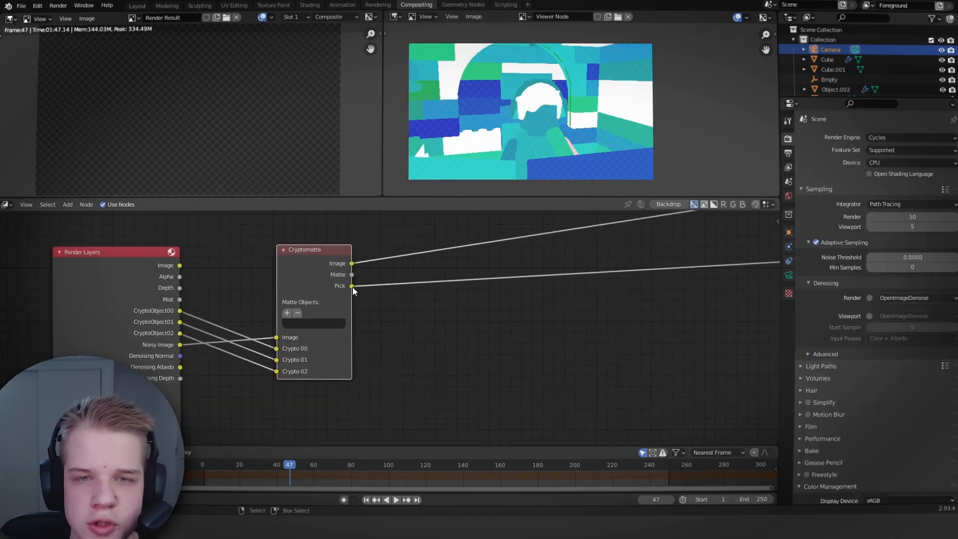
middle_drag(298, 287, 356, 355)
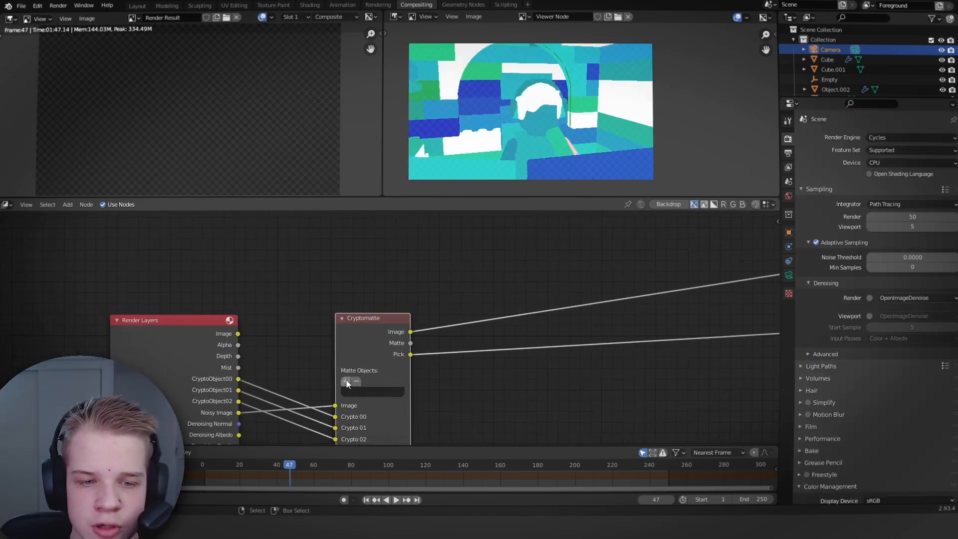
click(346, 383)
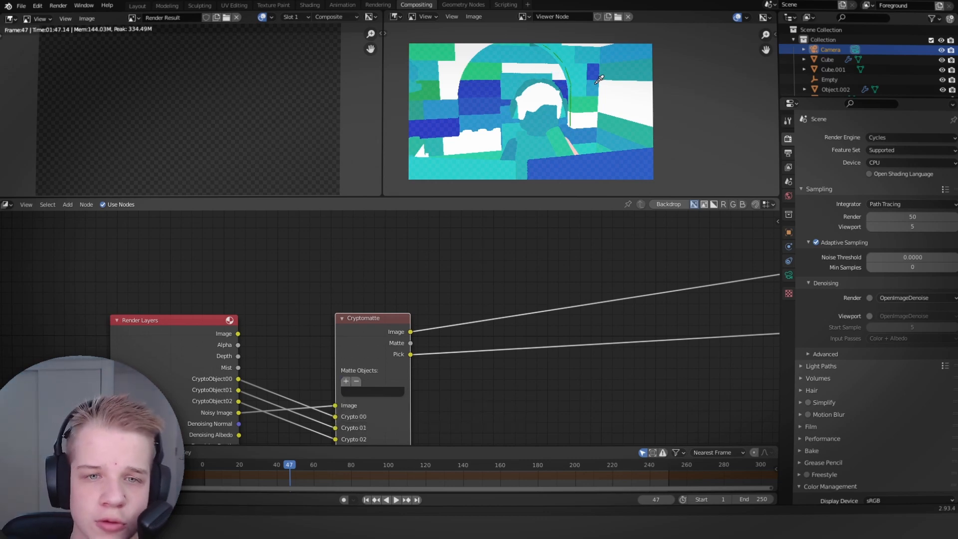
click(542, 94)
scroll(243, 124, down, 4)
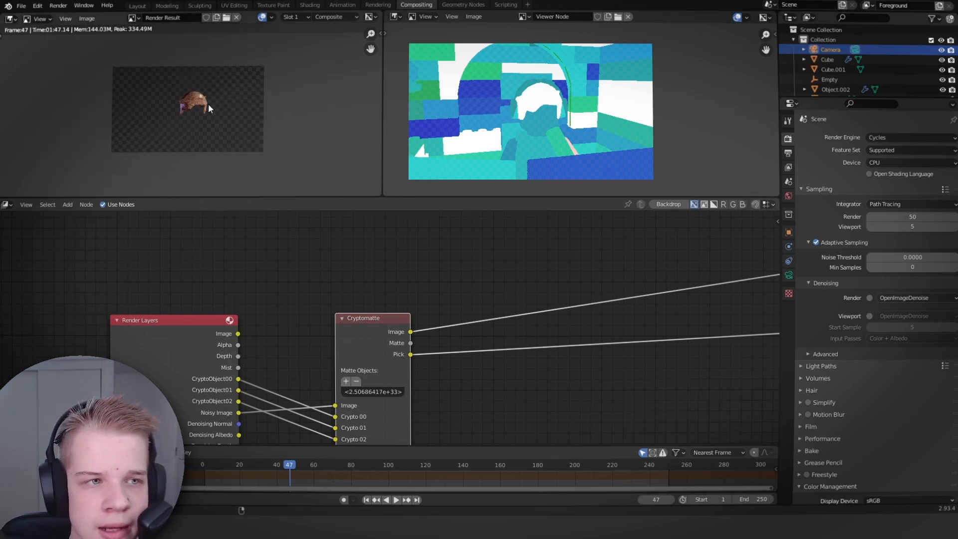
scroll(208, 104, up, 3)
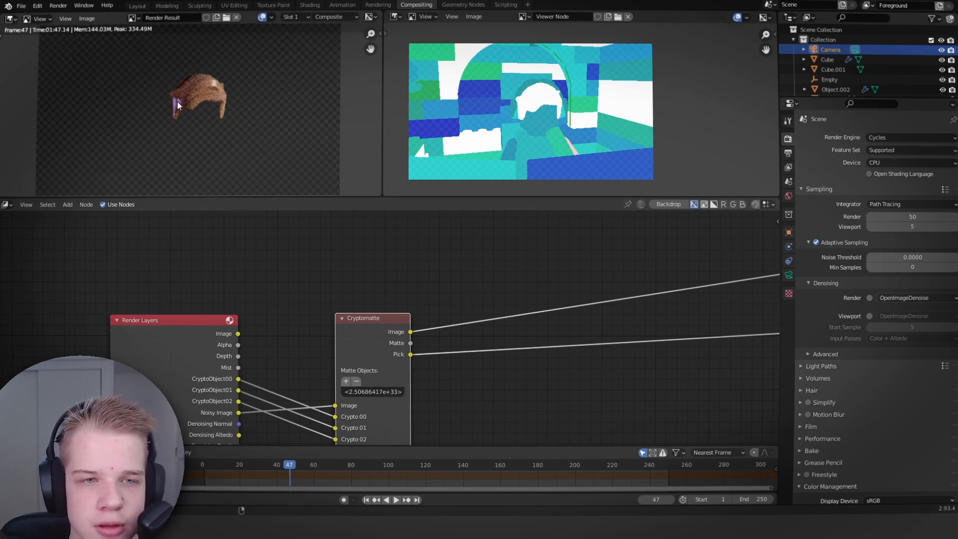
Move the Render Layers and Cryptomatte nodes left, widening the gap to the Composite and Viewer nodes
scroll(516, 301, down, 7)
scroll(383, 309, down, 4)
middle_drag(544, 302, 438, 313)
scroll(439, 312, up, 3)
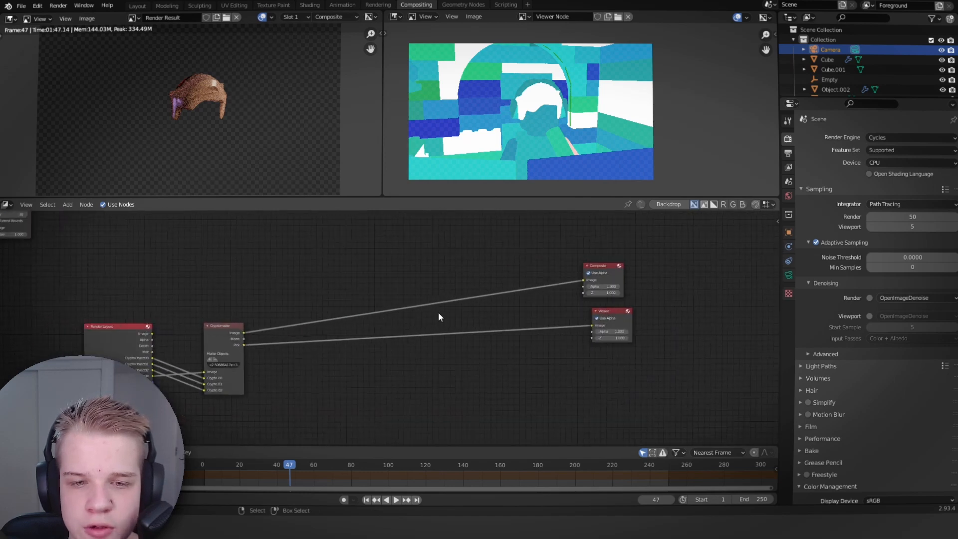
scroll(438, 312, down, 3)
middle_drag(224, 327, 319, 315)
scroll(318, 315, down, 2)
drag(280, 357, 431, 303)
scroll(426, 305, up, 3)
drag(359, 318, 323, 322)
scroll(378, 285, up, 2)
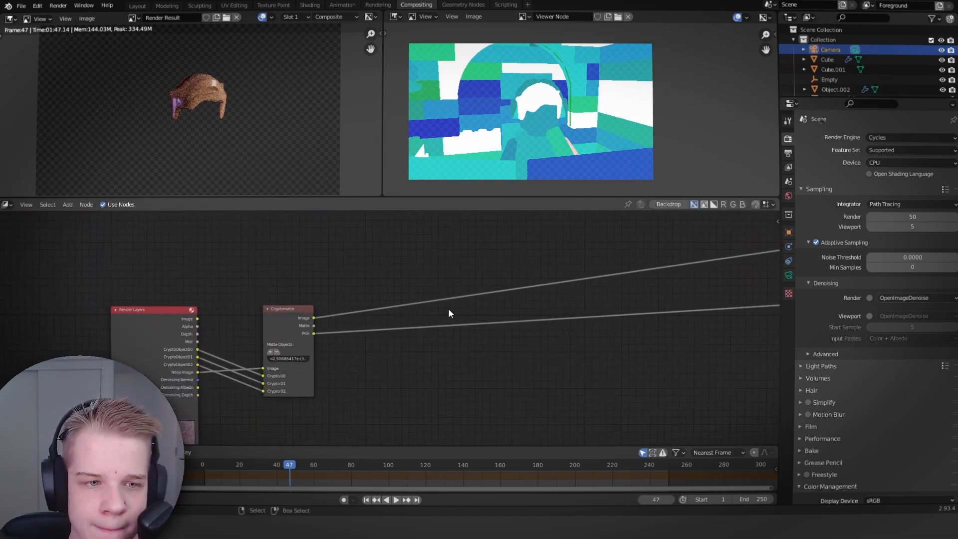
Preview the Cryptomatte's Matte output in the Viewer and switch back to its Pick output
scroll(378, 325, up, 1)
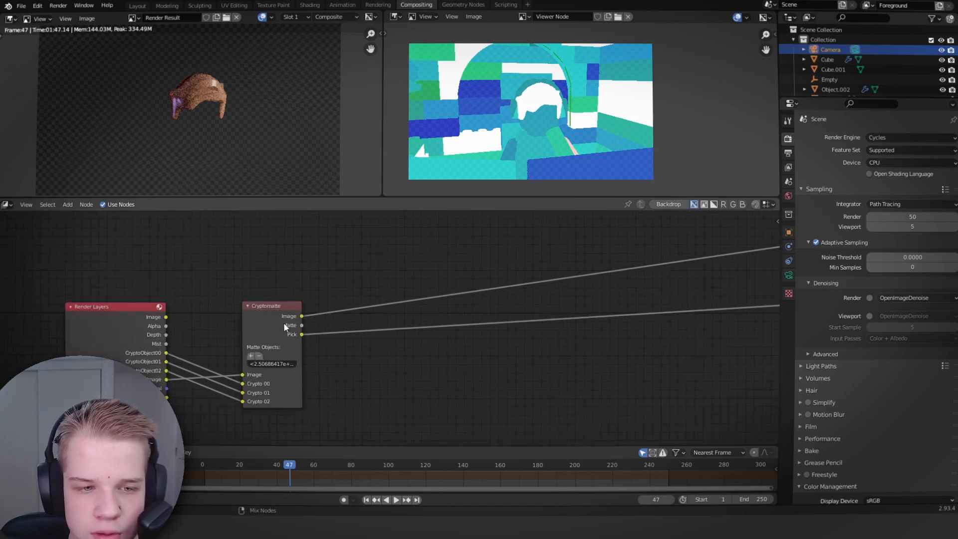
ctrl+shift+click(283, 323)
ctrl+shift+click(283, 322)
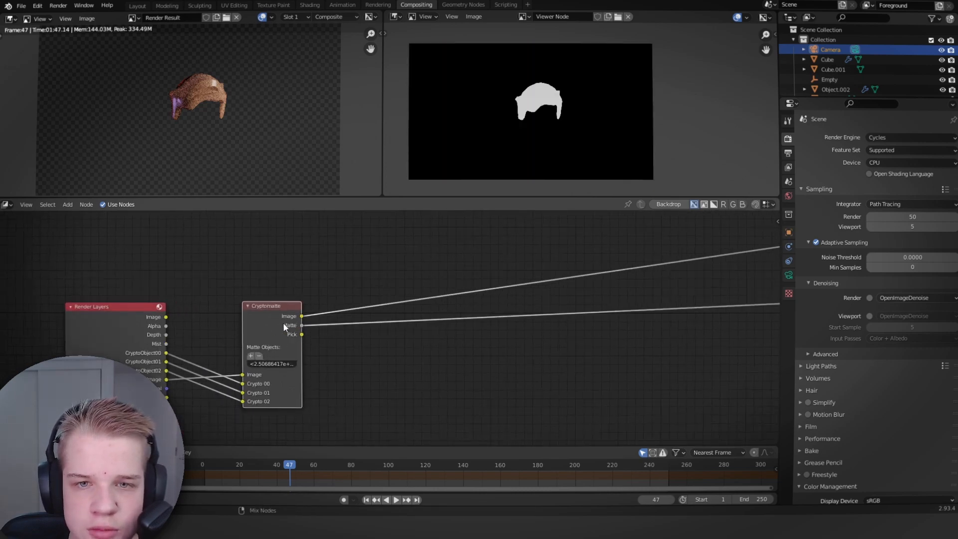
ctrl+shift+click(283, 322)
middle_drag(310, 344, 315, 347)
scroll(393, 337, down, 5)
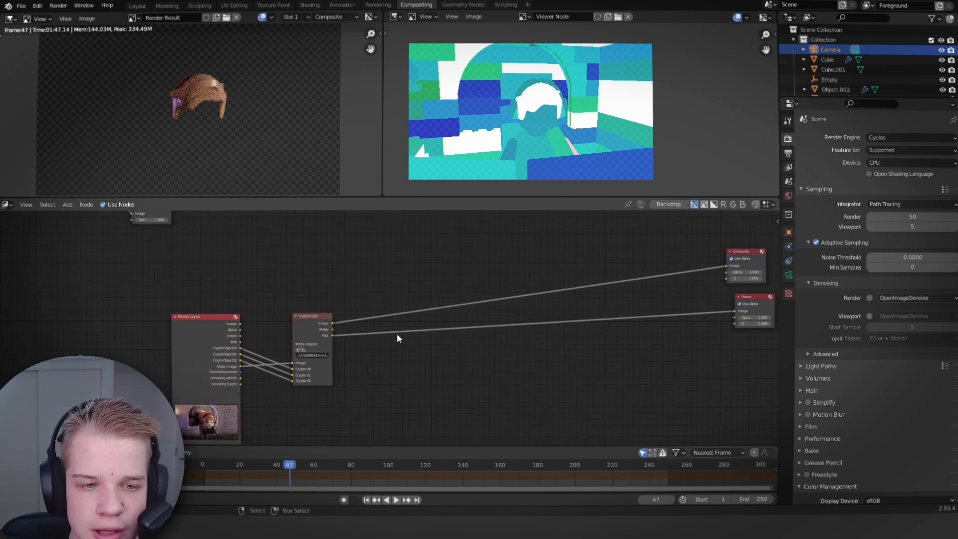
middle_drag(397, 334, 382, 351)
key(shift+a)
click(333, 348)
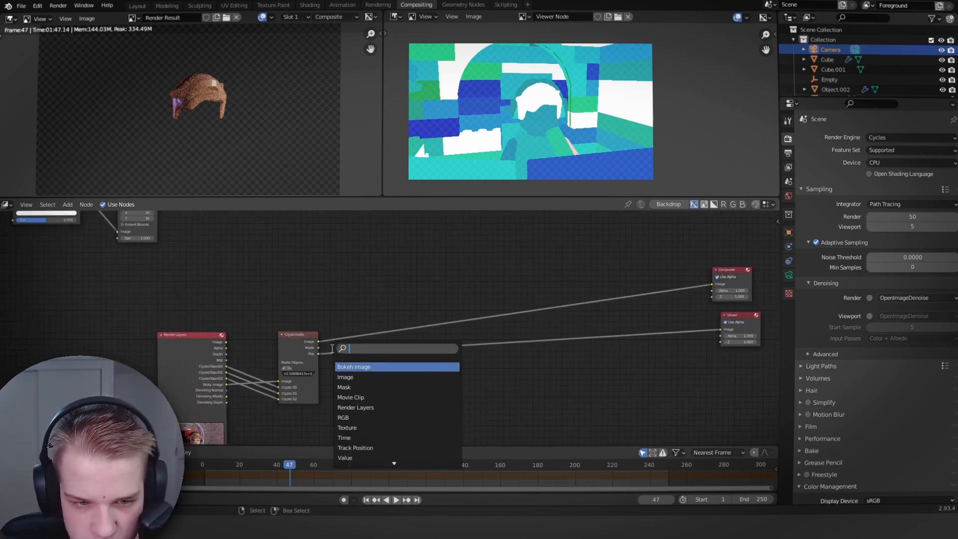
text(color)
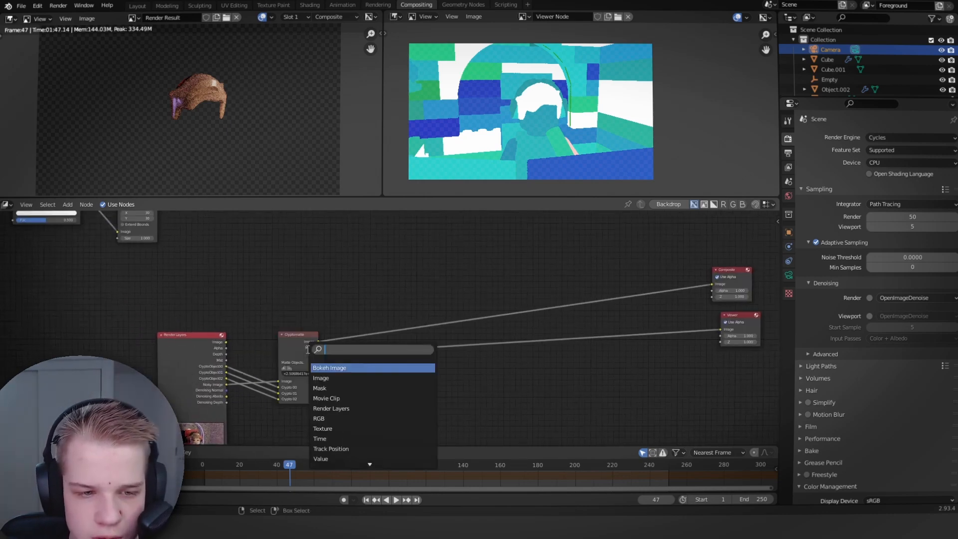
key(Return)
click(325, 250)
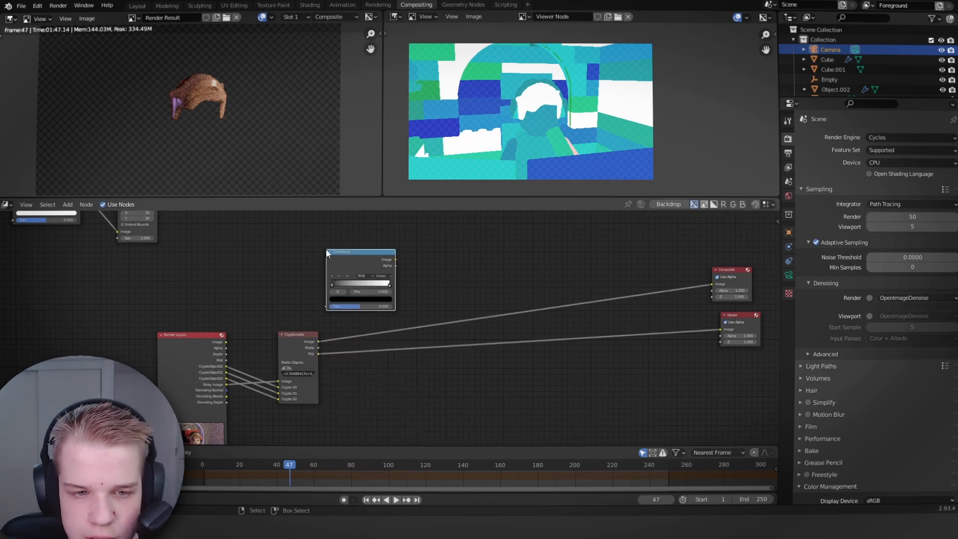
key(shift+a)
click(325, 249)
text(coor)
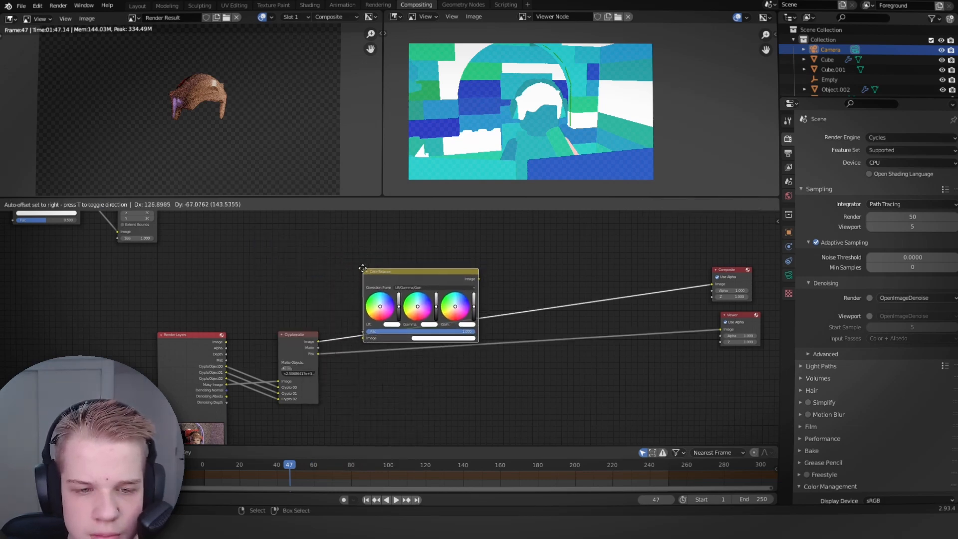
right_click(353, 261)
Insert an RGB Curves node between the Cryptomatte Image output and Composite, reshaping the combined curve and raising the red curve's middle
key(shift+a)
click(304, 240)
text(rgb cu)
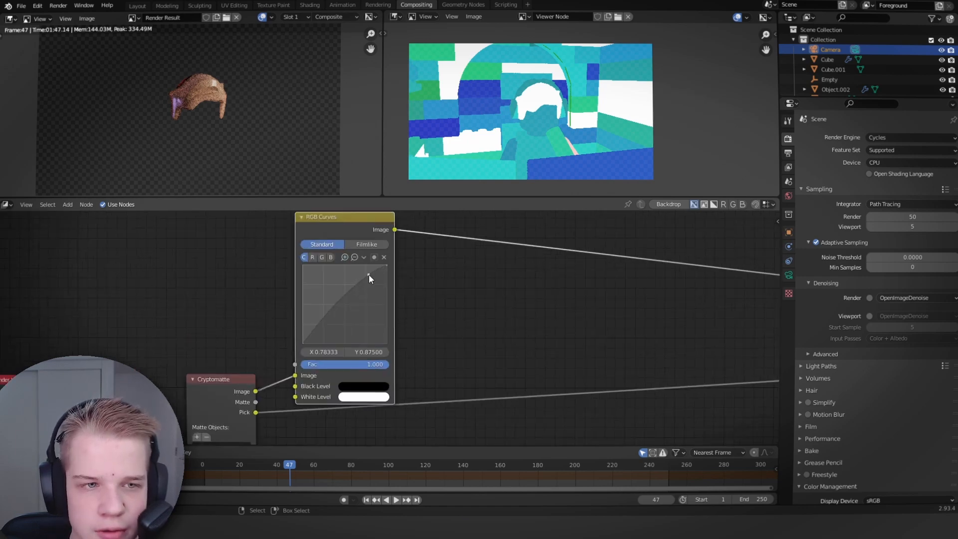
click(322, 327)
scroll(383, 316, down, 3)
scroll(380, 302, up, 1)
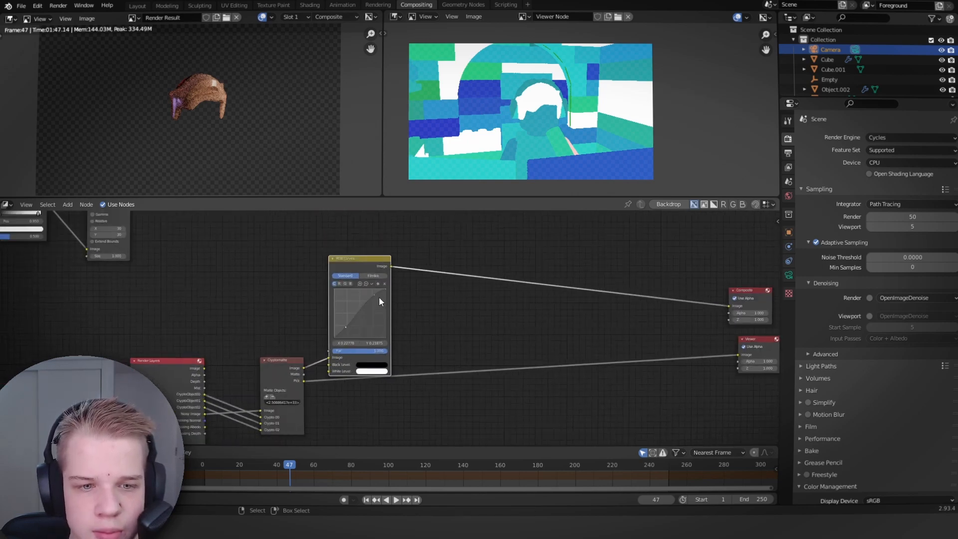
click(341, 284)
drag(362, 311, 361, 299)
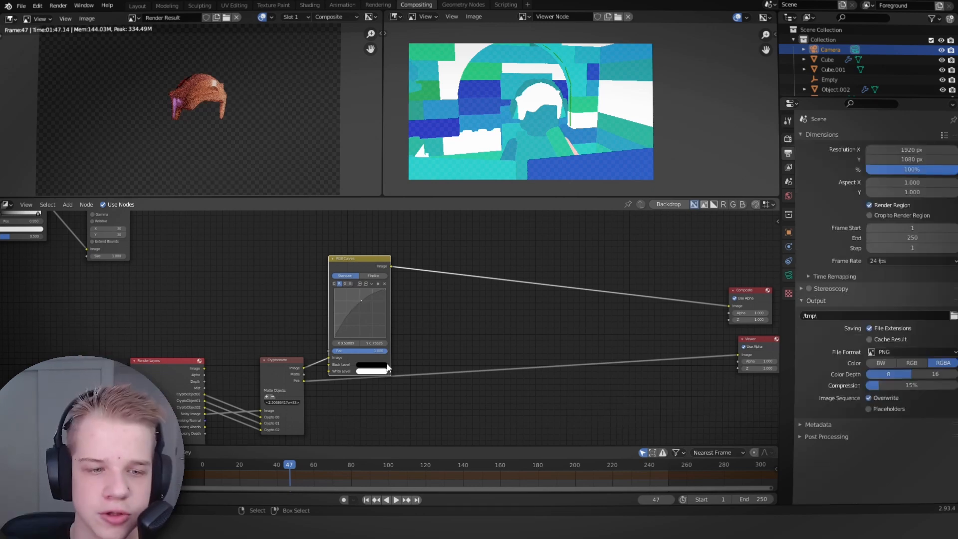
Review the Foreground view layer's pass and Cryptomatte settings and return to the render settings
click(789, 168)
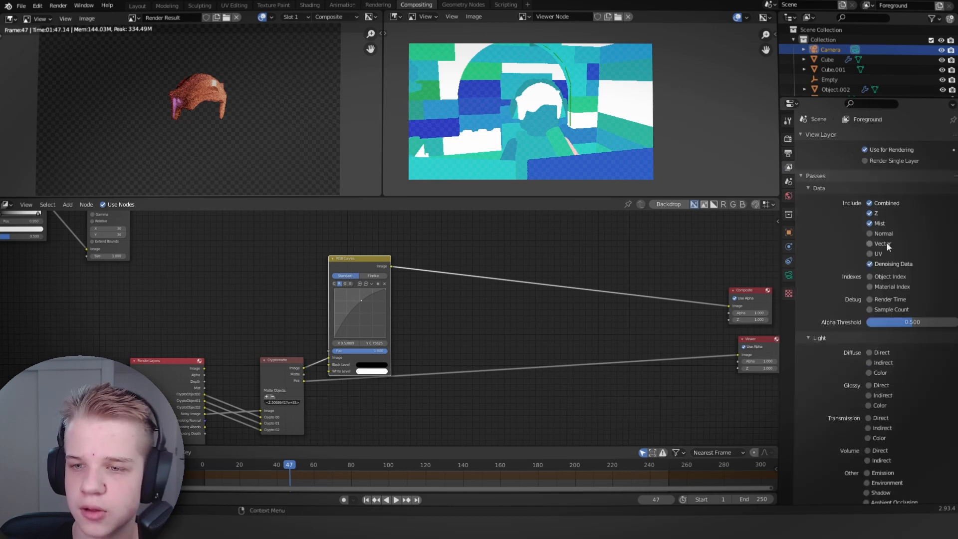
scroll(878, 270, down, 4)
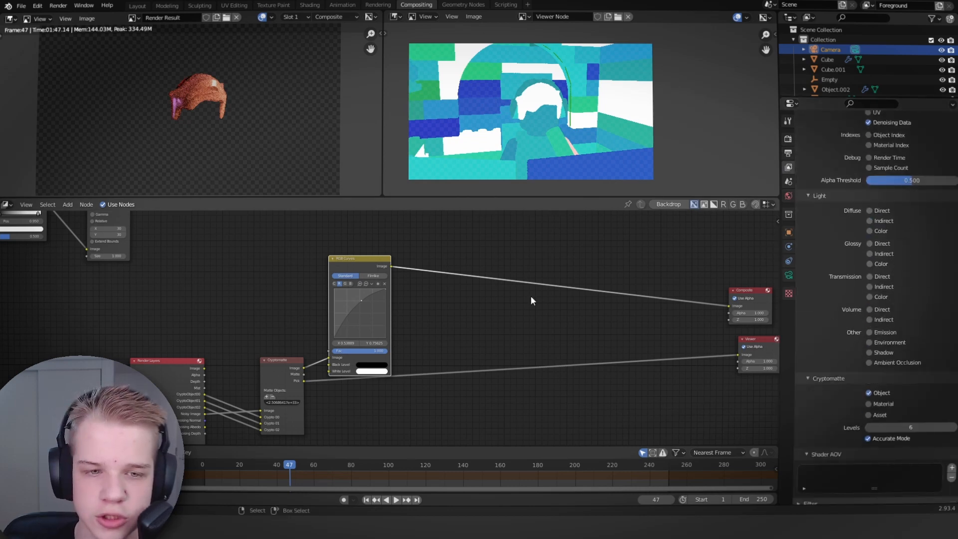
scroll(865, 260, up, 4)
click(788, 138)
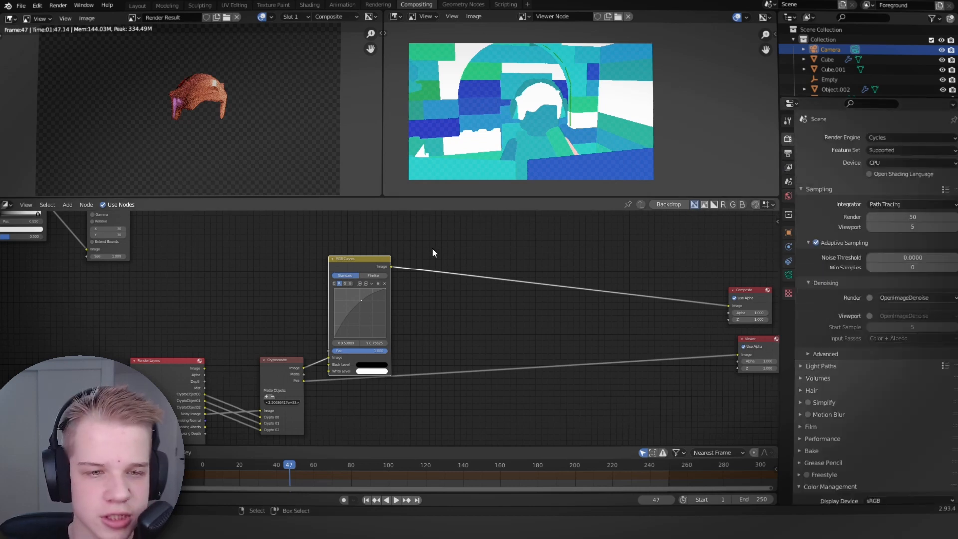
Remove the Cryptomatte and its RGB Curves node, and move Render Layers back to the left of the effect chain
scroll(433, 248, down, 1)
scroll(414, 245, down, 5)
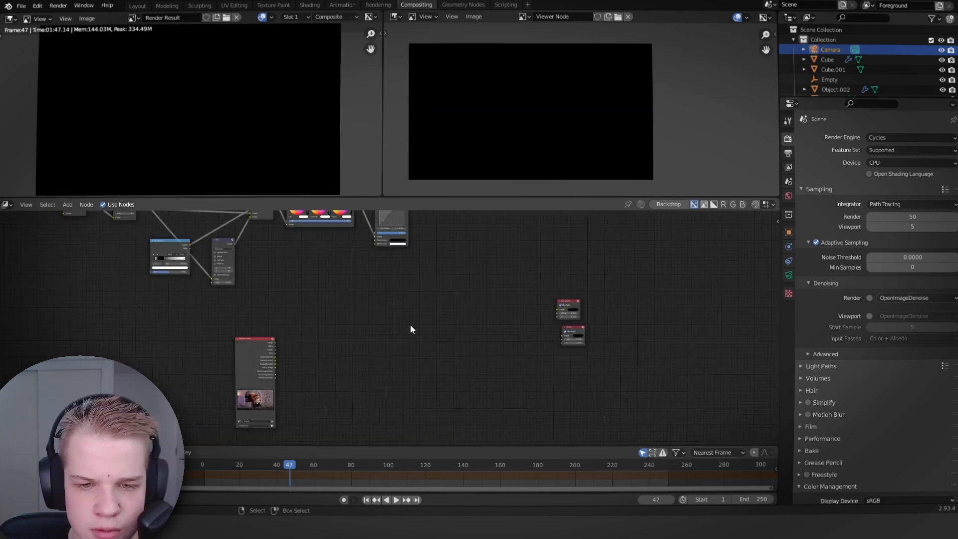
drag(317, 367, 46, 324)
middle_drag(45, 325, 108, 368)
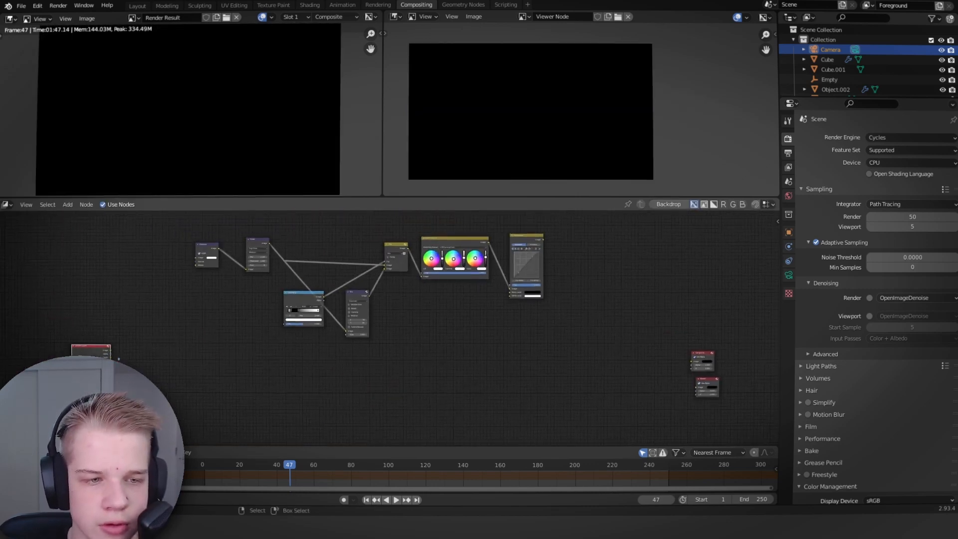
Move the effect chain from Denoise through RGB Curves down between Render Layers and the Composite and Viewer nodes
drag(160, 373, 537, 236)
key(g)
click(615, 349)
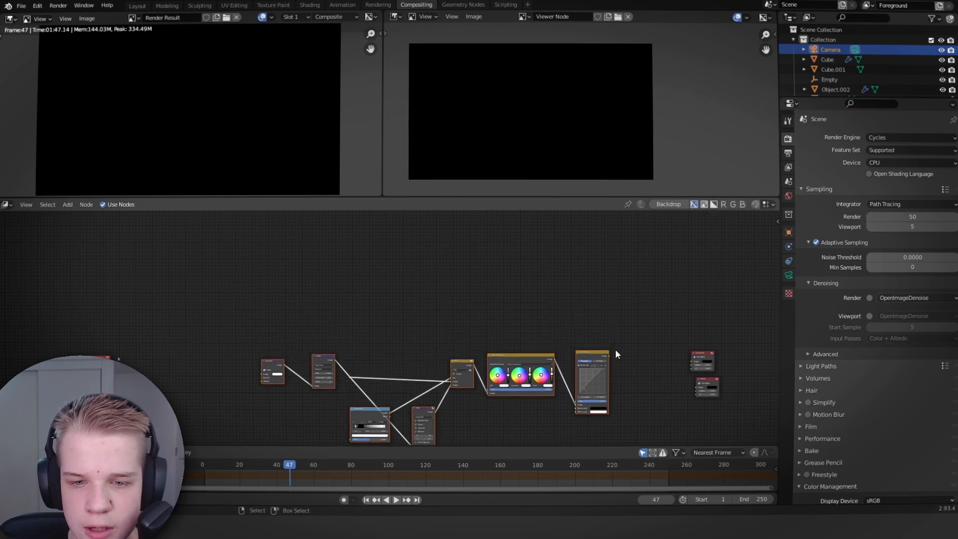
Link the RGB Curves Image output to the Composite and Viewer nodes
middle_drag(550, 357, 407, 340)
scroll(407, 340, up, 5)
scroll(449, 342, up, 3)
drag(467, 318, 657, 386)
Reconnect Render Layers to Denoise, linking Noisy Image, Denoising Normal and Denoising Albedo to its Image, Normal and Albedo inputs
middle_drag(368, 375, 606, 333)
scroll(607, 333, down, 2)
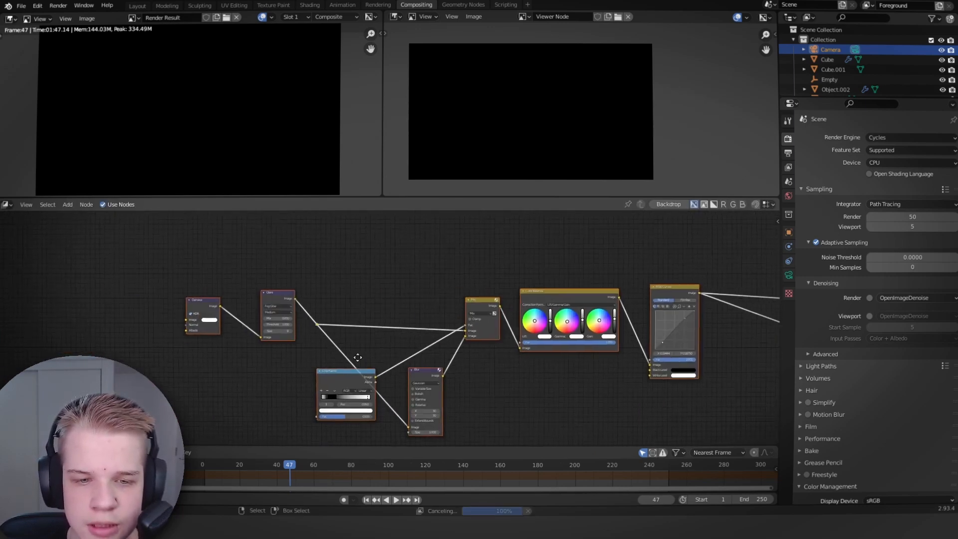
middle_drag(358, 357, 380, 359)
click(352, 266)
scroll(398, 262, up, 2)
middle_drag(353, 265, 577, 254)
drag(134, 310, 404, 318)
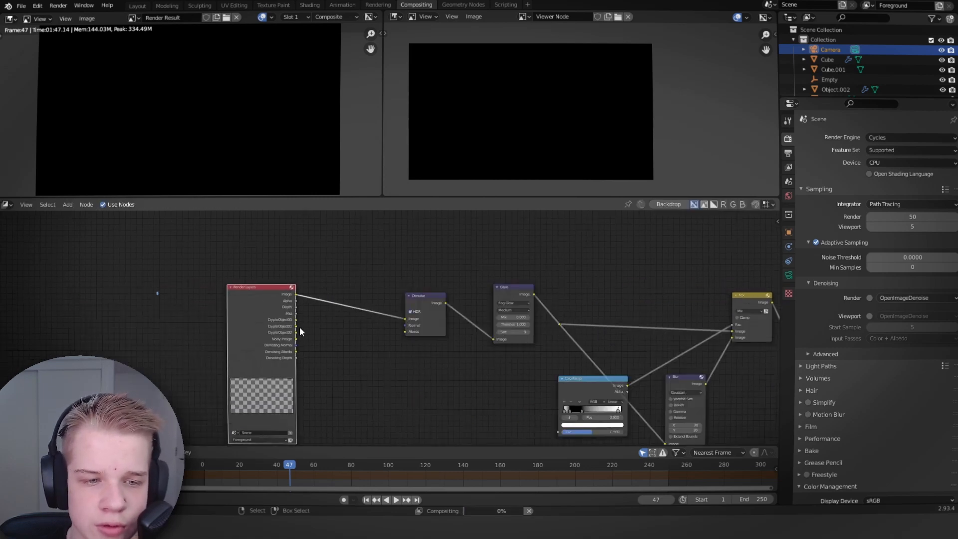
drag(296, 343, 405, 324)
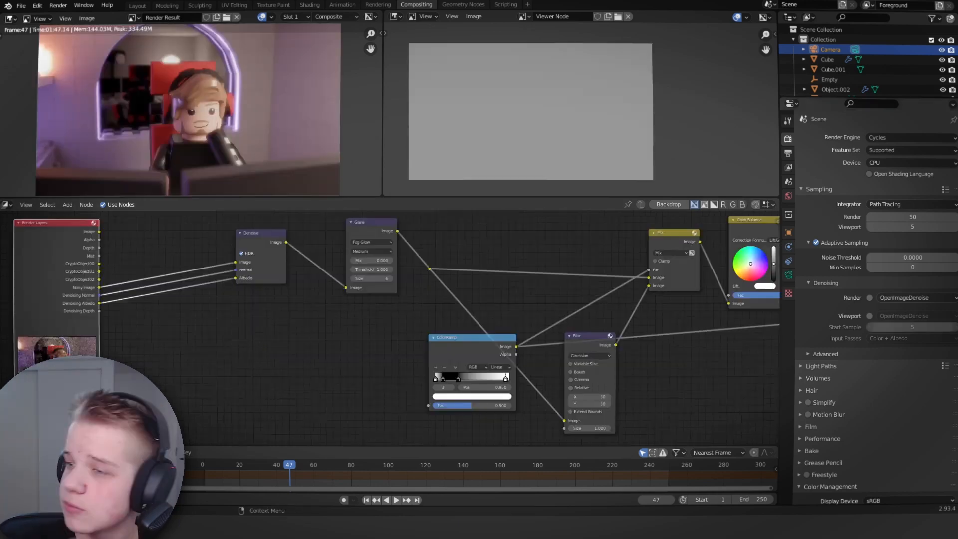
Link the Render Layers Mist output to the Fac input of the ColorRamp node
scroll(387, 328, down, 4)
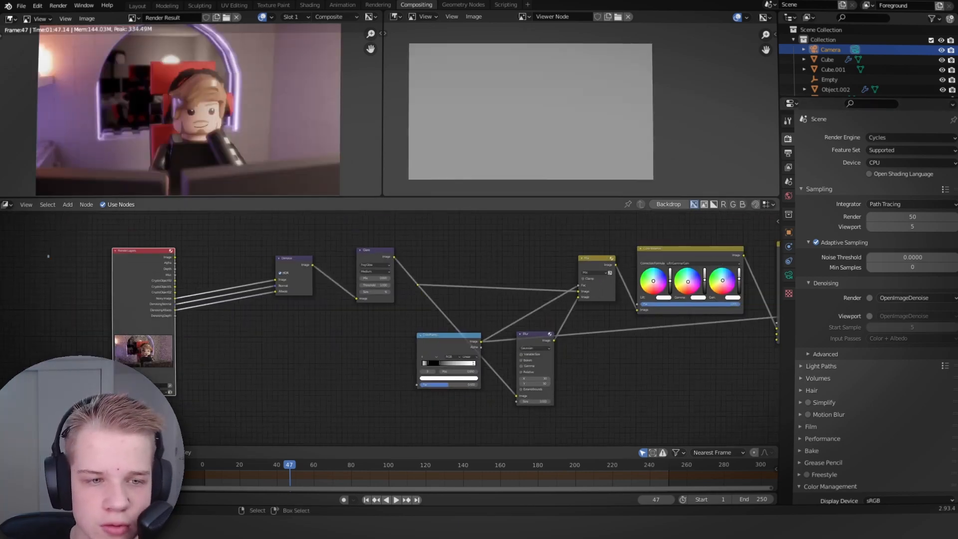
scroll(387, 328, up, 1)
middle_drag(157, 251, 142, 242)
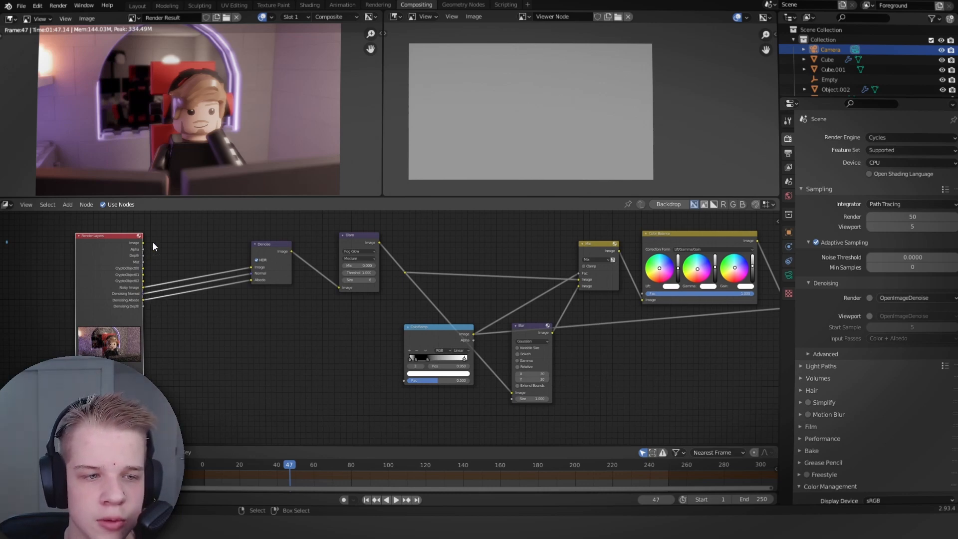
drag(143, 250, 391, 379)
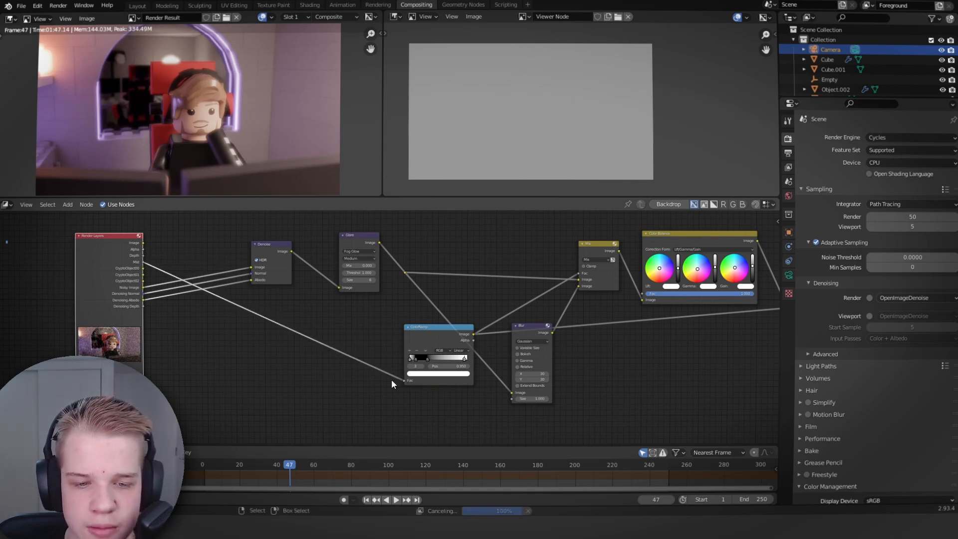
Route the RGB Curves Image output to the Viewer node and check the final composite in the Viewer Node image
middle_drag(559, 345, 369, 382)
middle_drag(679, 279, 409, 310)
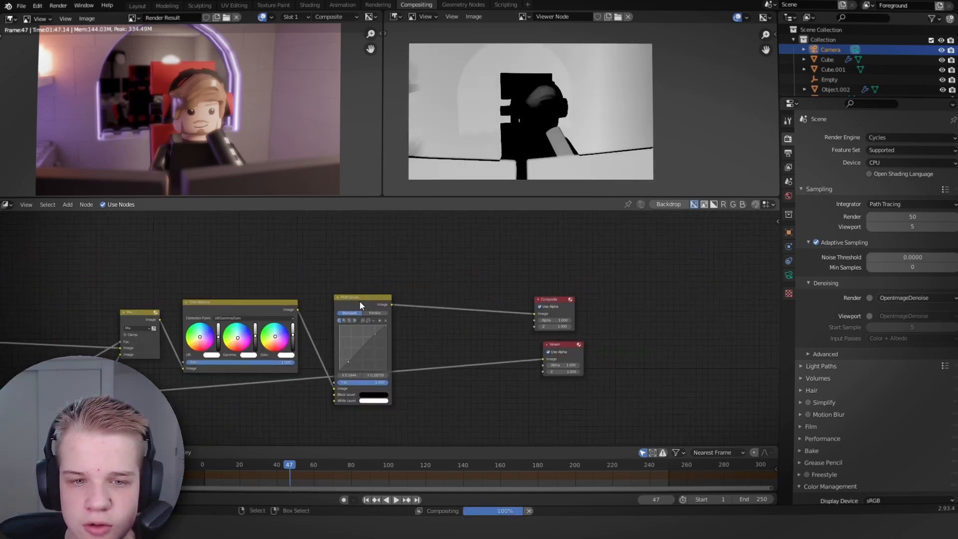
click(377, 301)
ctrl+shift+click(367, 296)
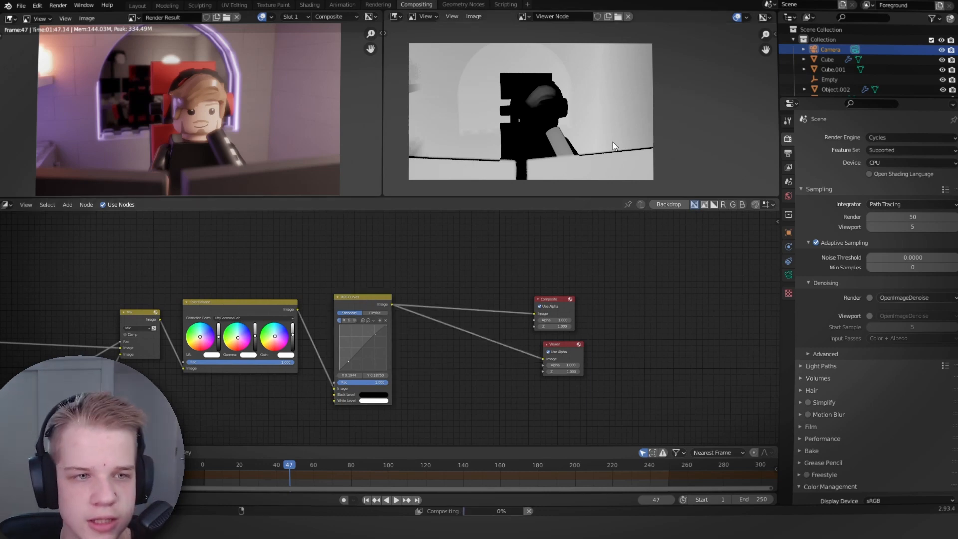
scroll(577, 141, down, 1)
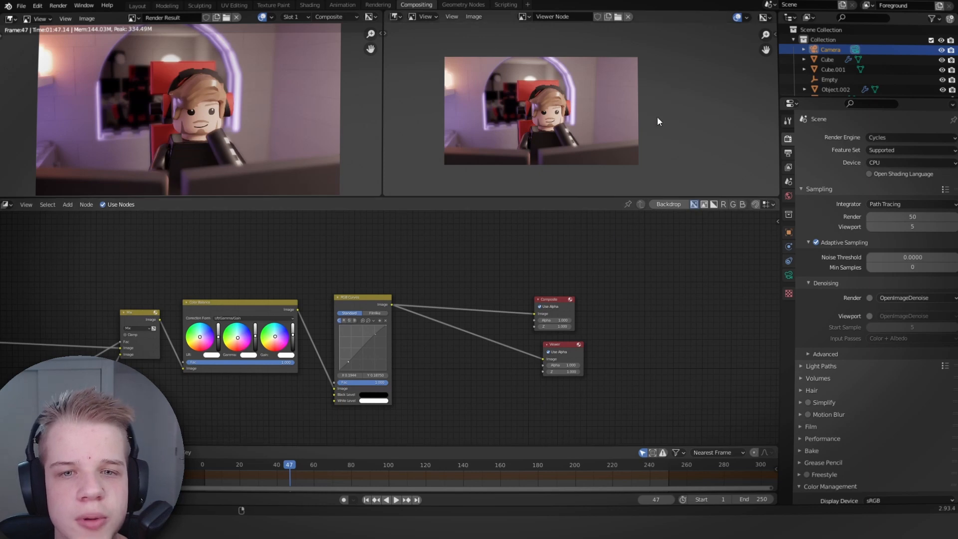
scroll(617, 104, up, 2)
scroll(619, 110, down, 2)
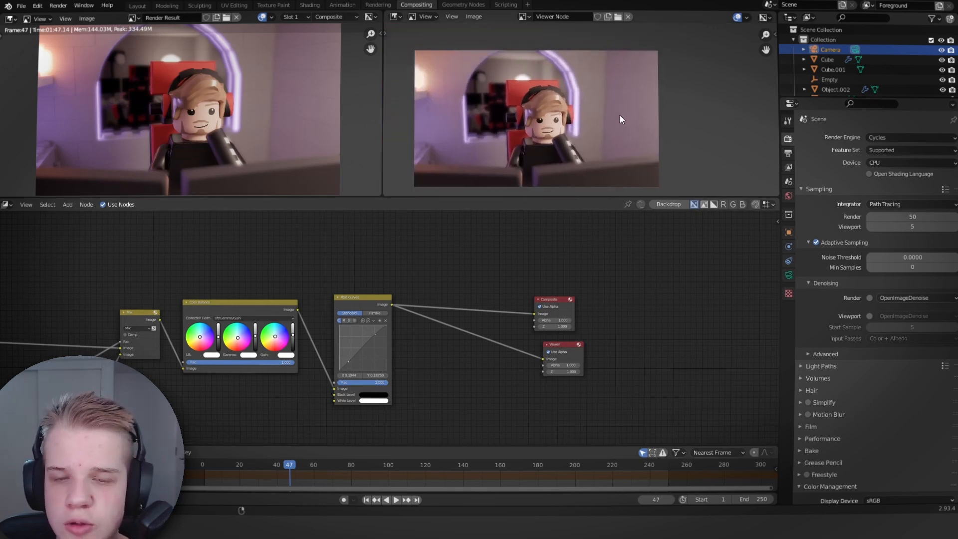